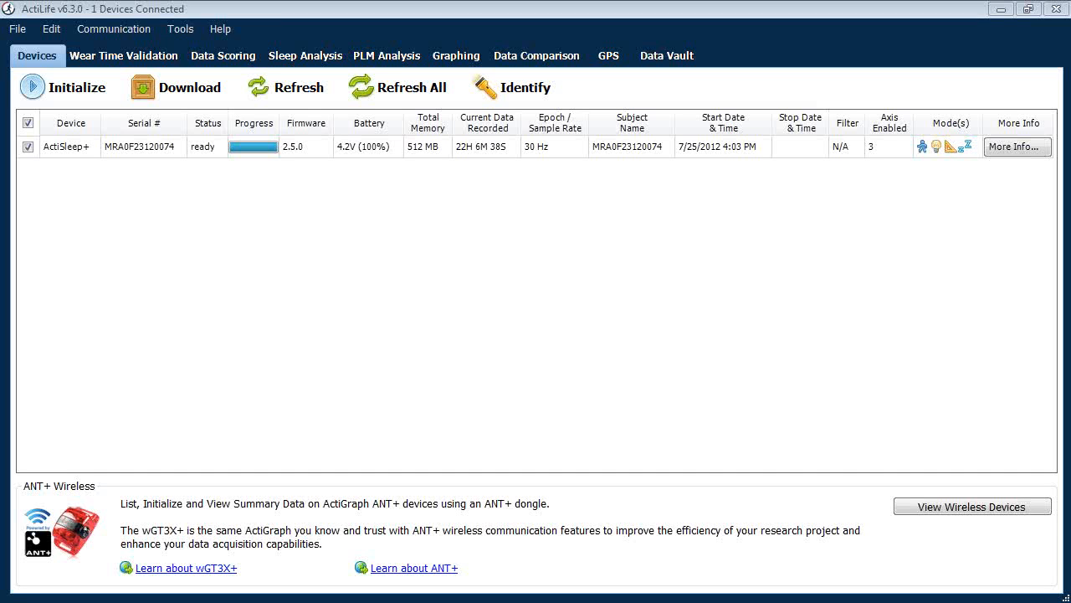
- Review the initialization settings and subject information form for the ActiSleep+ device, and close them without initializing
click(70, 88)
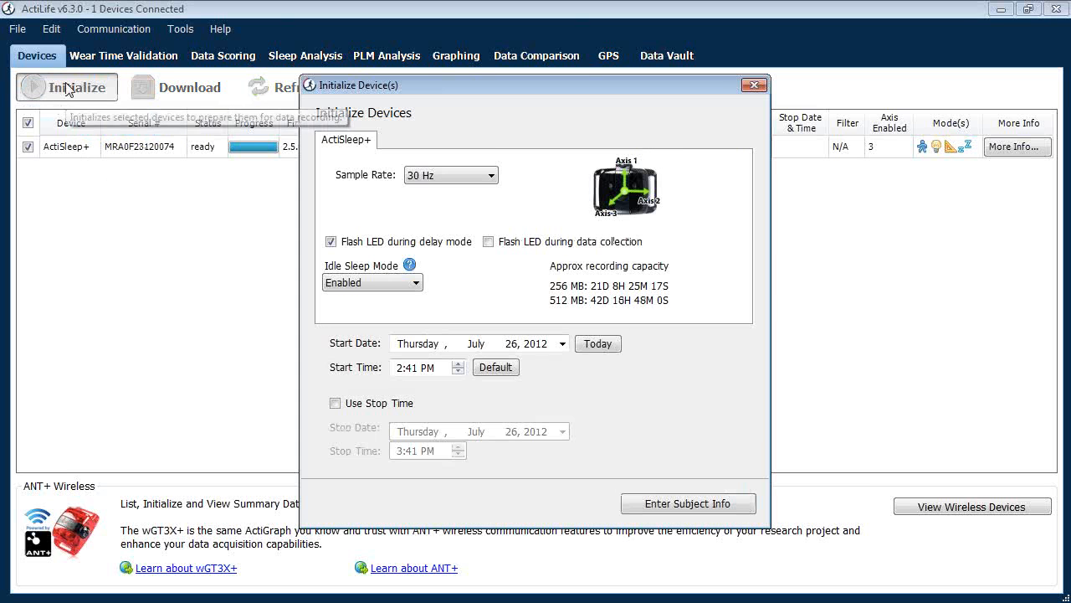
drag(407, 82, 413, 74)
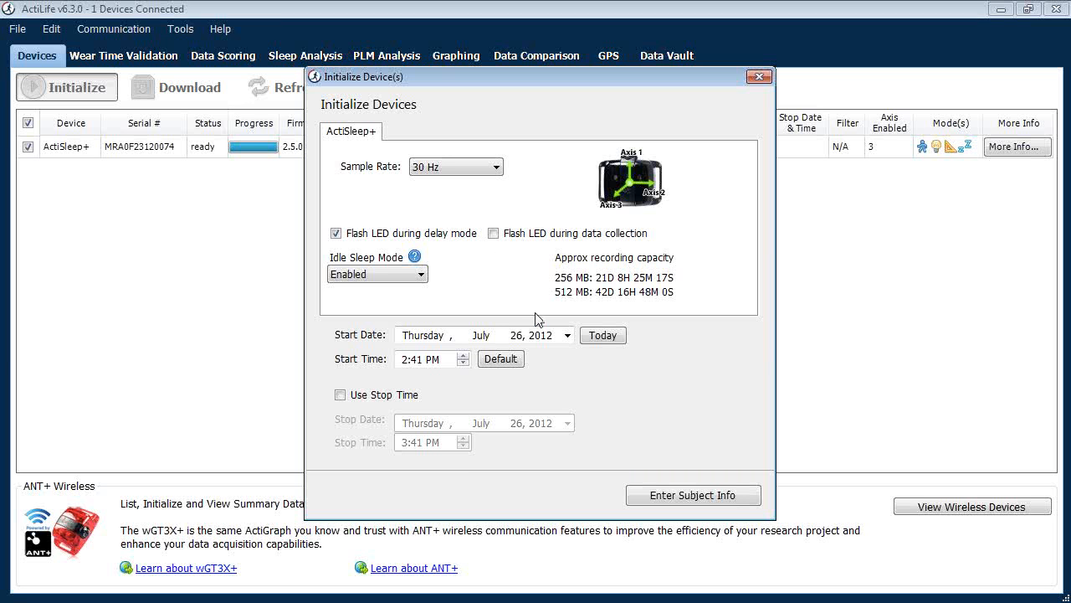
click(652, 497)
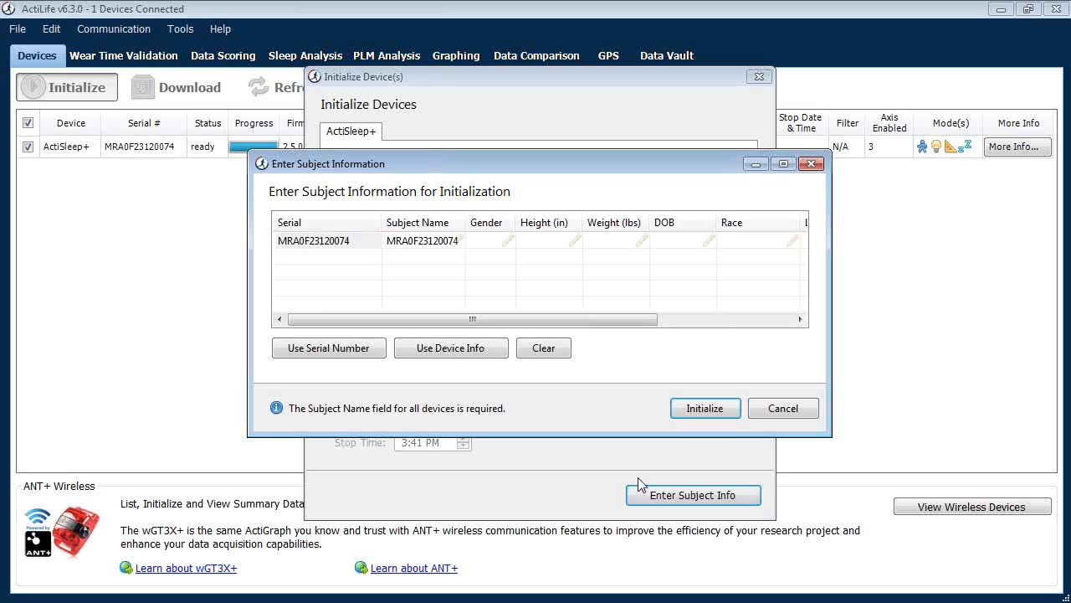
click(778, 412)
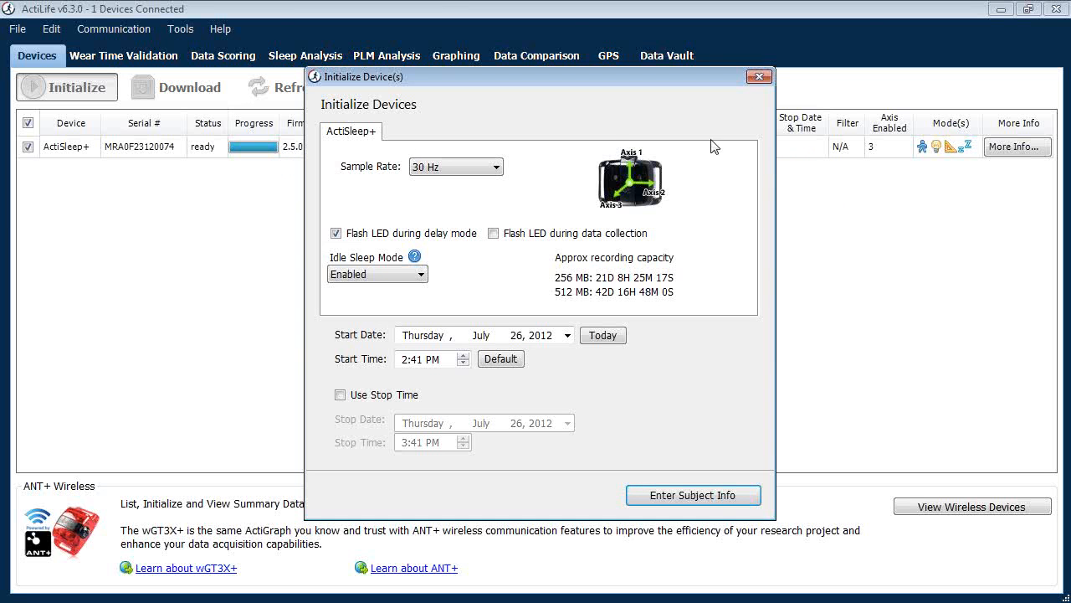
click(759, 77)
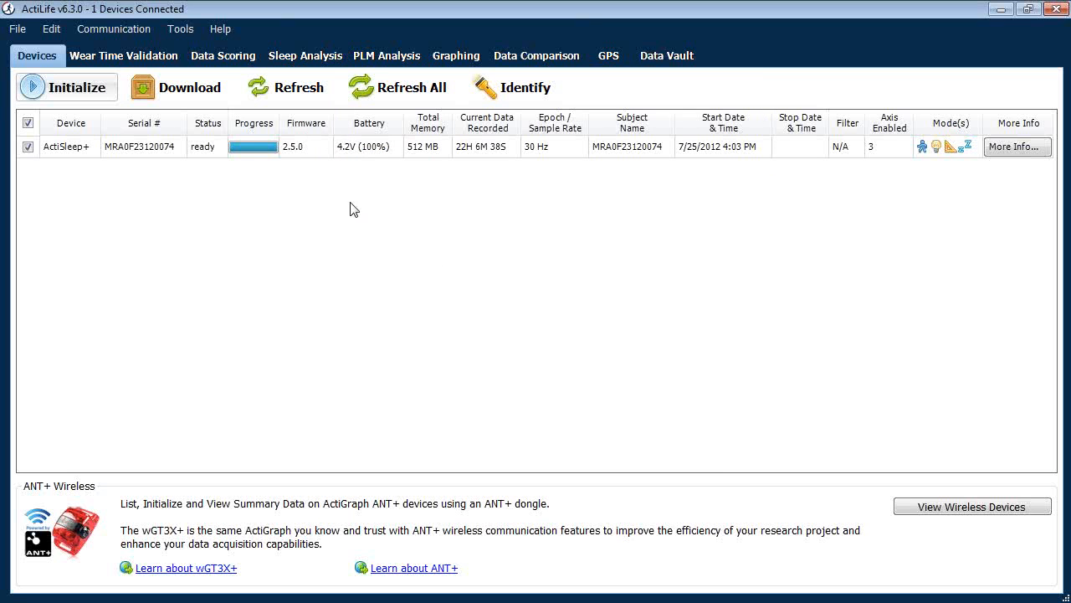
- Download the ActiSleep+ device's data with an AGD file at 60-second epochs and 3 axes, overwriting all existing datasets
click(166, 154)
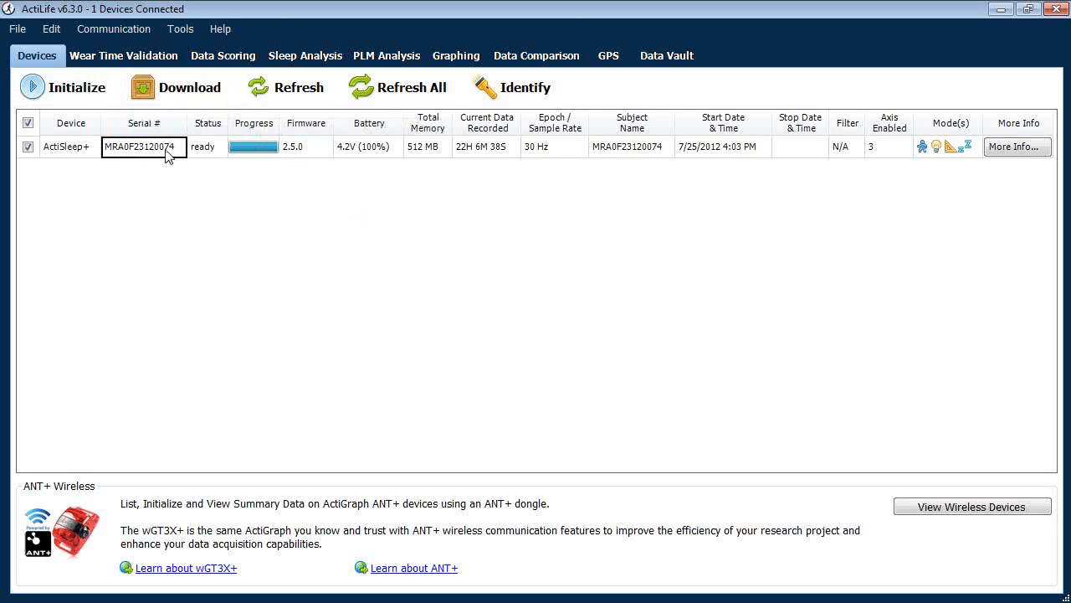
click(185, 95)
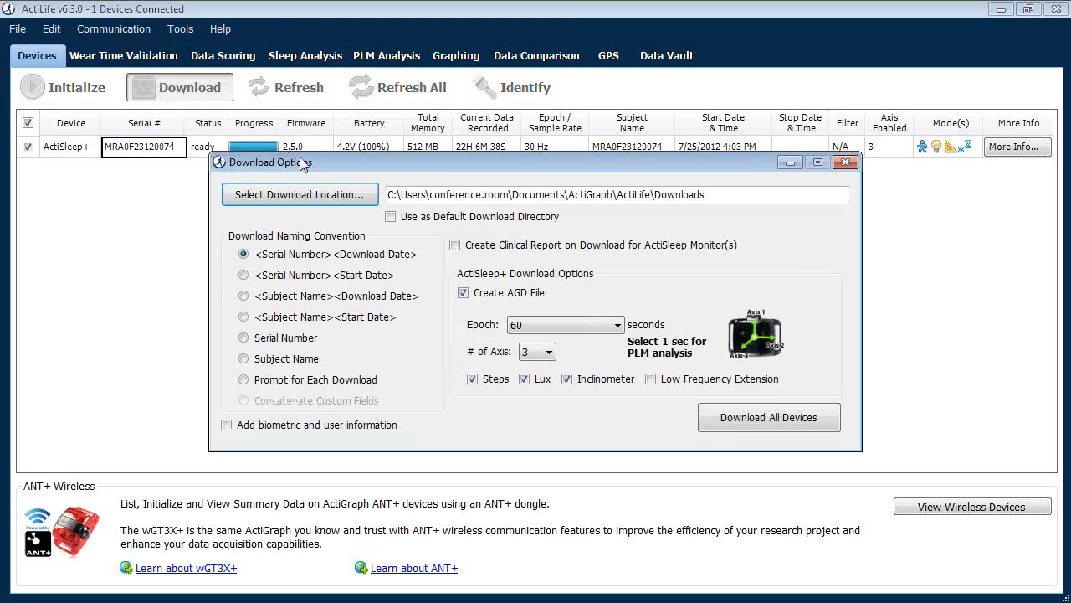
drag(318, 163, 303, 145)
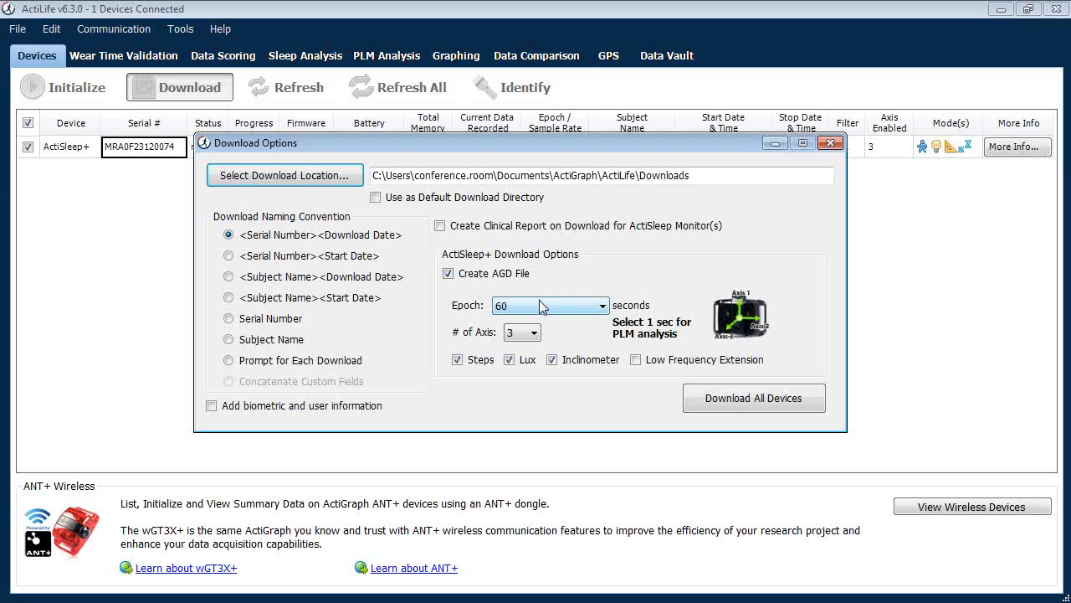
click(540, 303)
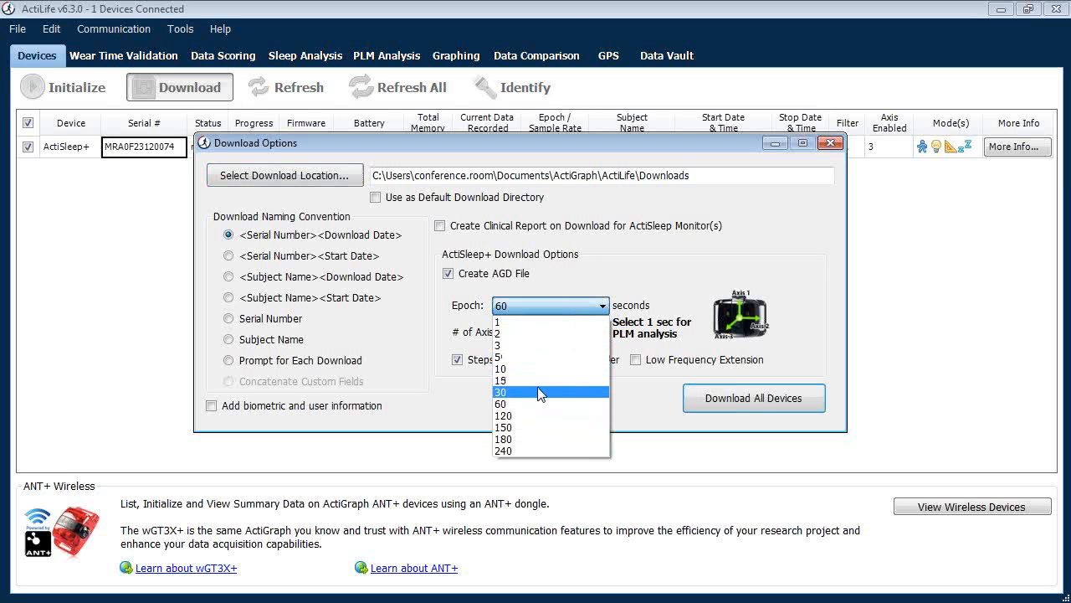
click(542, 416)
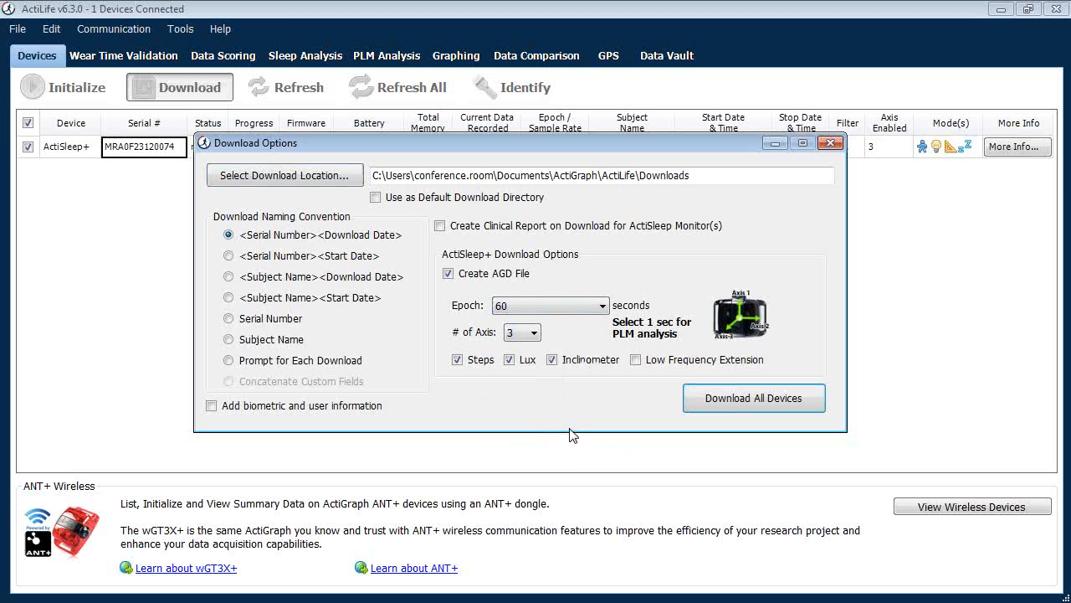
click(528, 335)
click(525, 334)
click(700, 402)
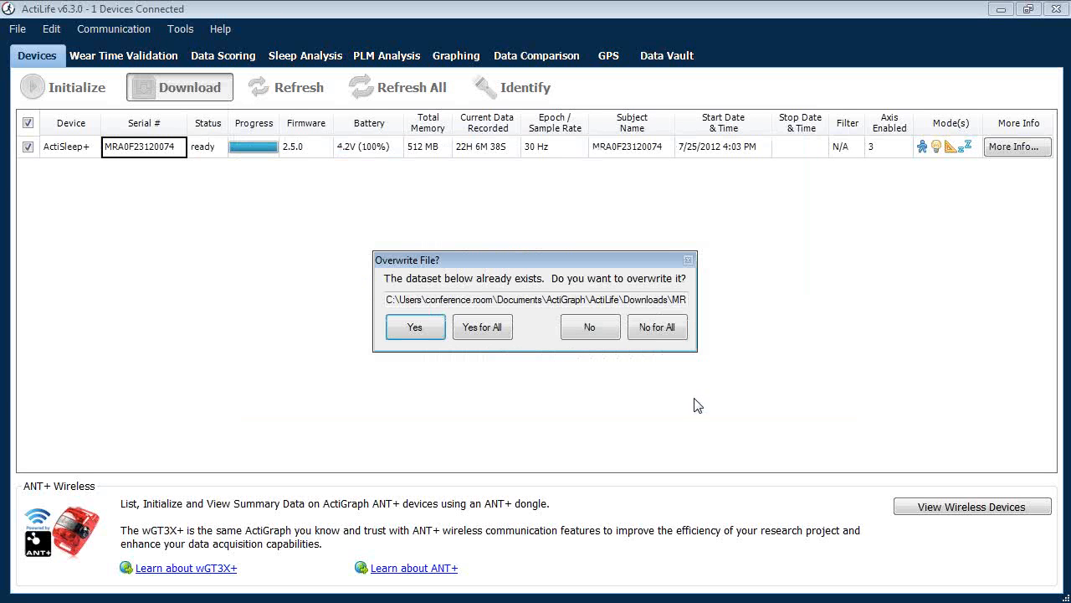
click(491, 329)
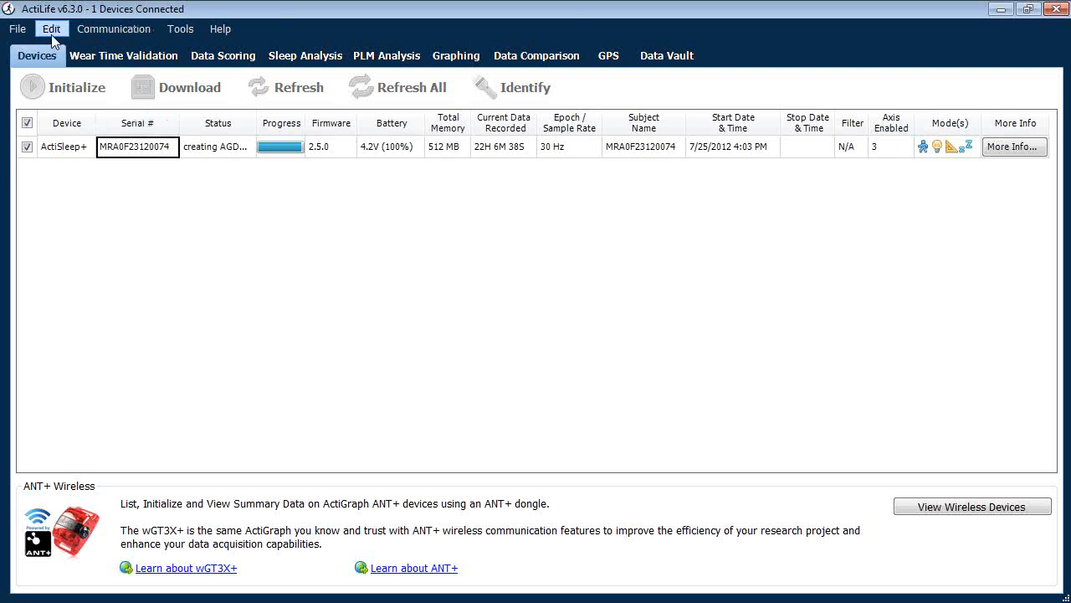
- Try a template that enables ActiSleep+ initialization at a 30 Hz sample rate, and discard the unsaved changes
click(18, 30)
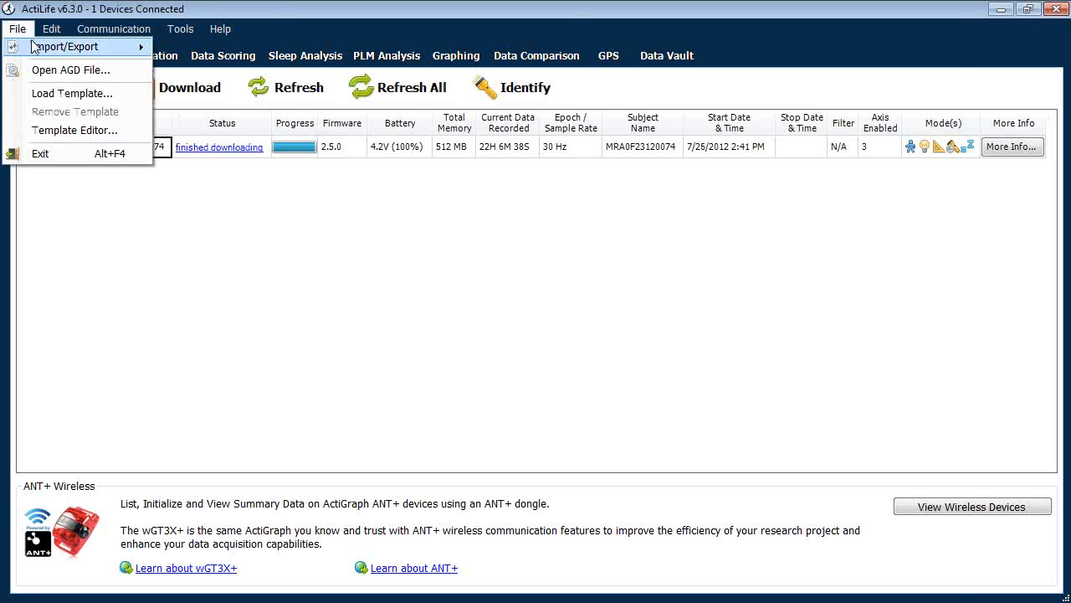
click(63, 131)
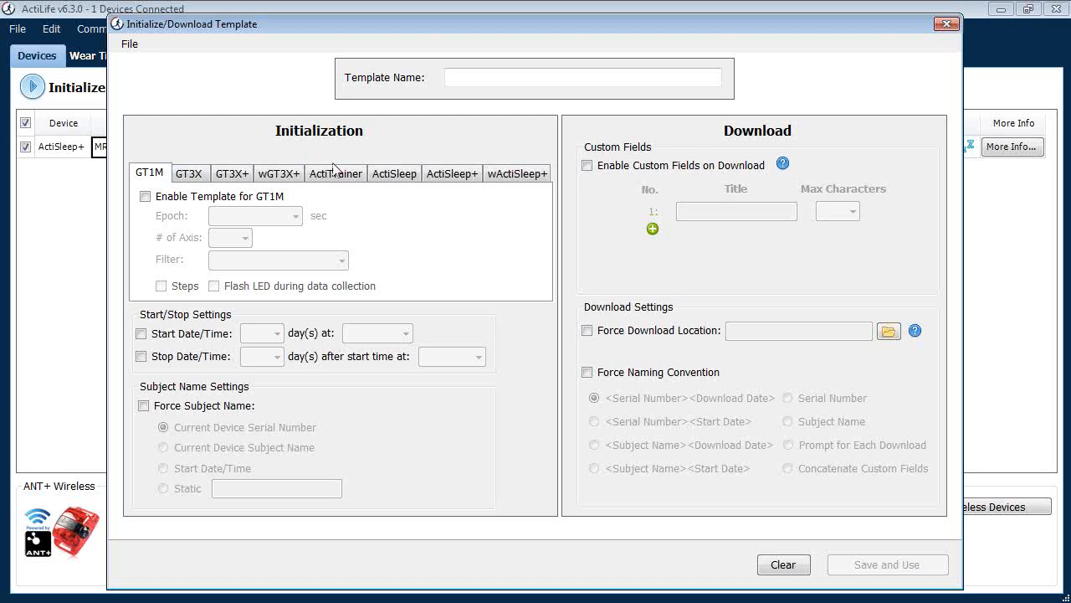
click(462, 186)
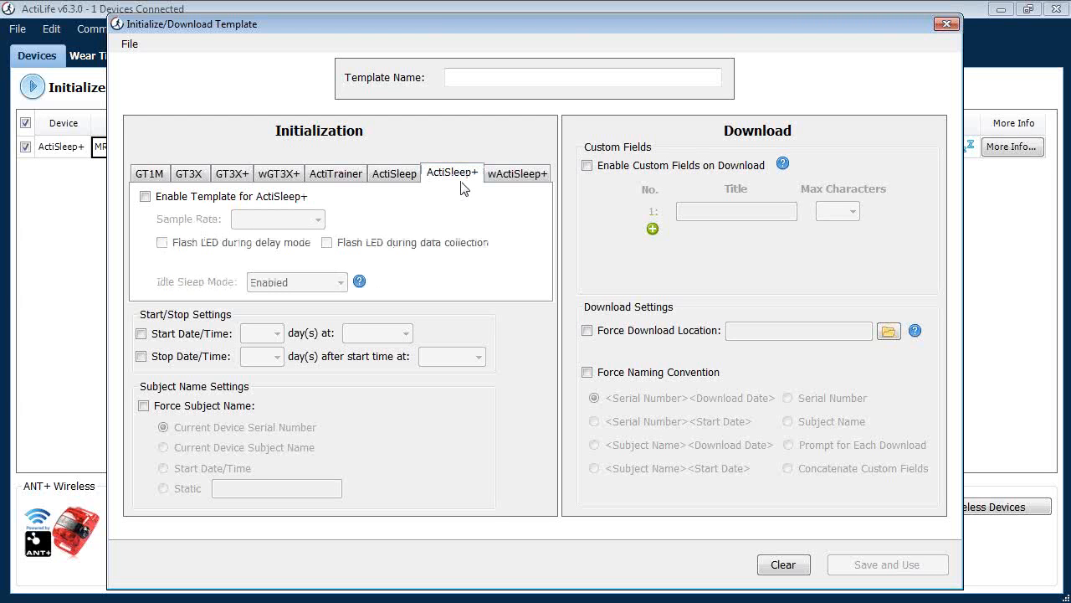
click(278, 197)
click(288, 222)
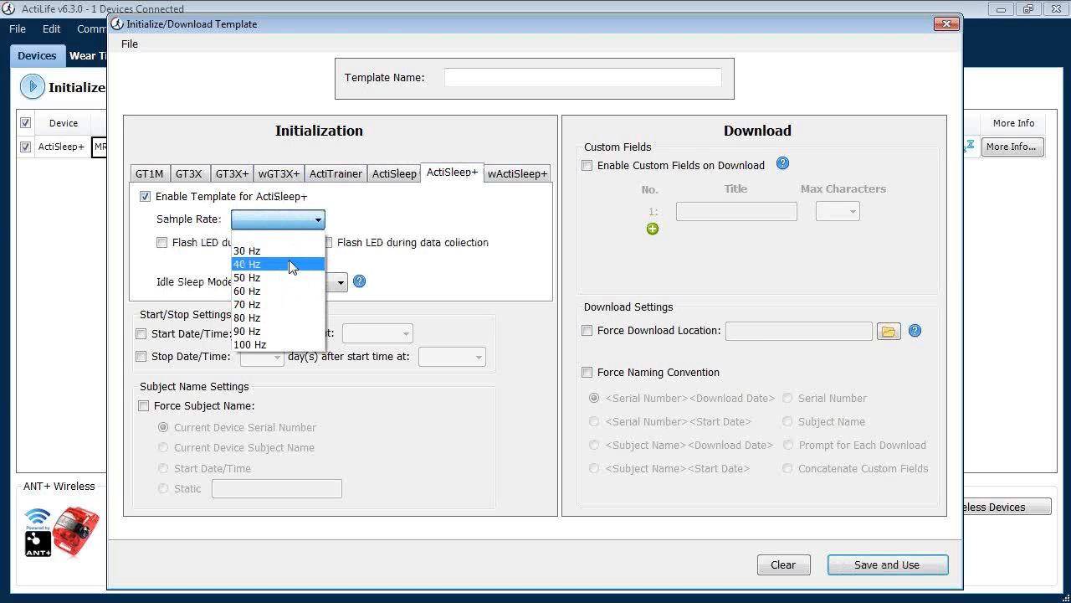
click(292, 252)
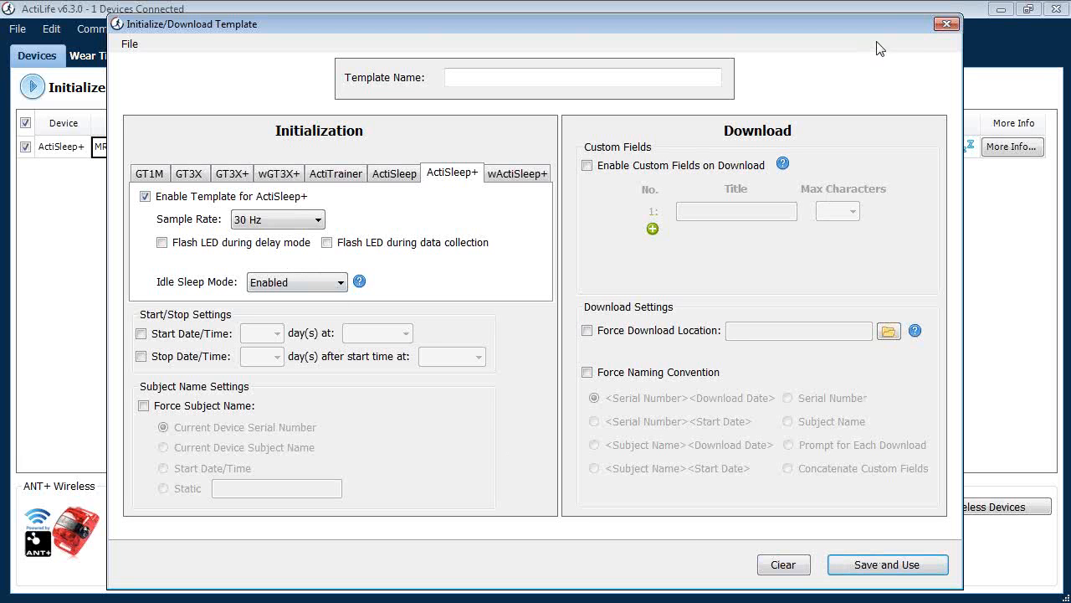
click(947, 23)
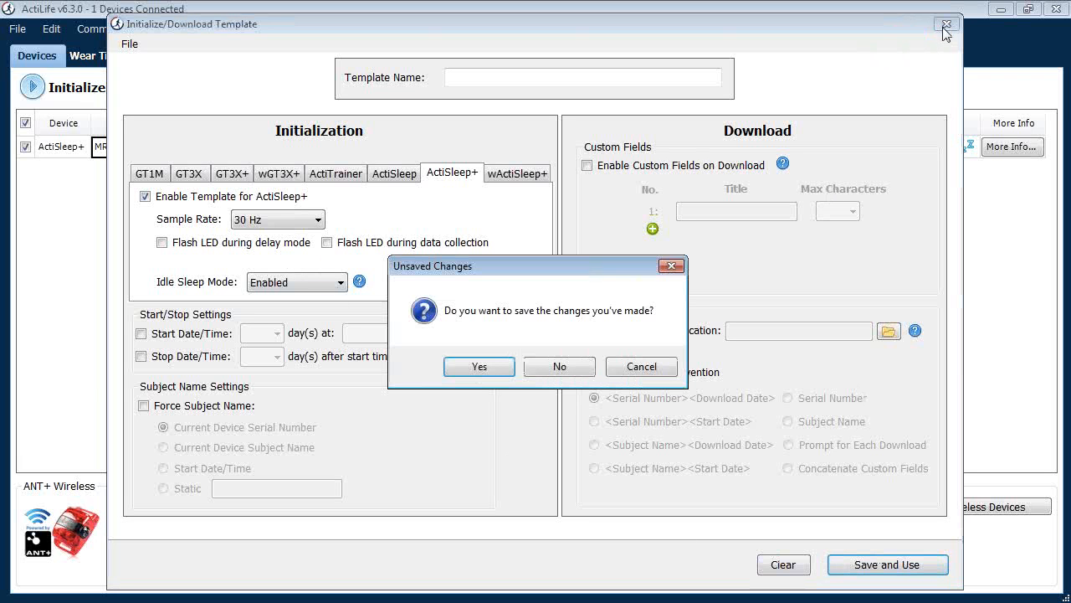
click(572, 363)
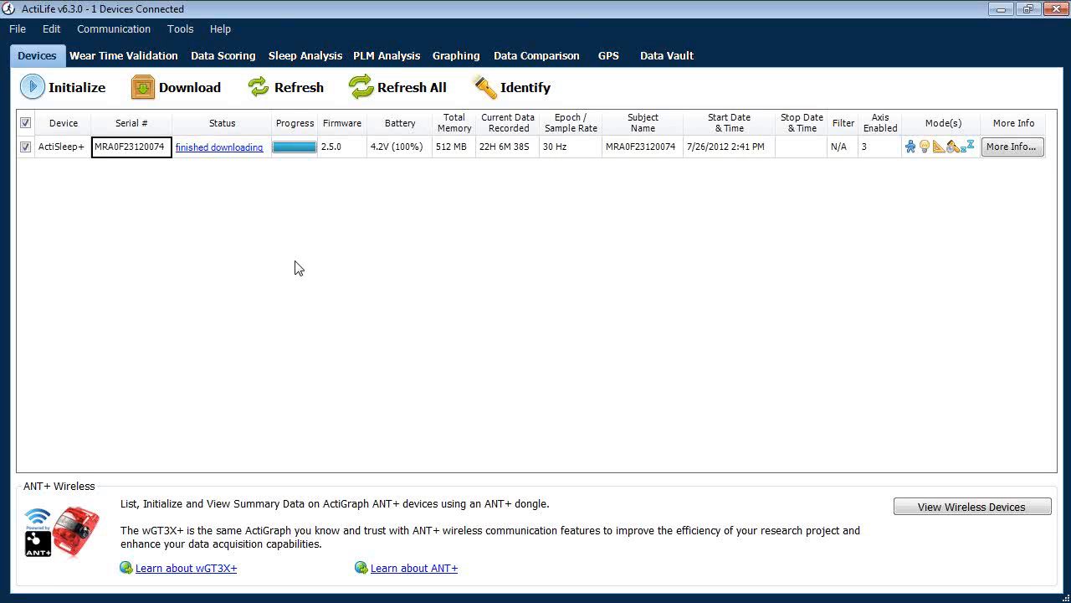
- Examine the downloaded AGD file's basic information and daily counts graph, and close the viewer
click(203, 157)
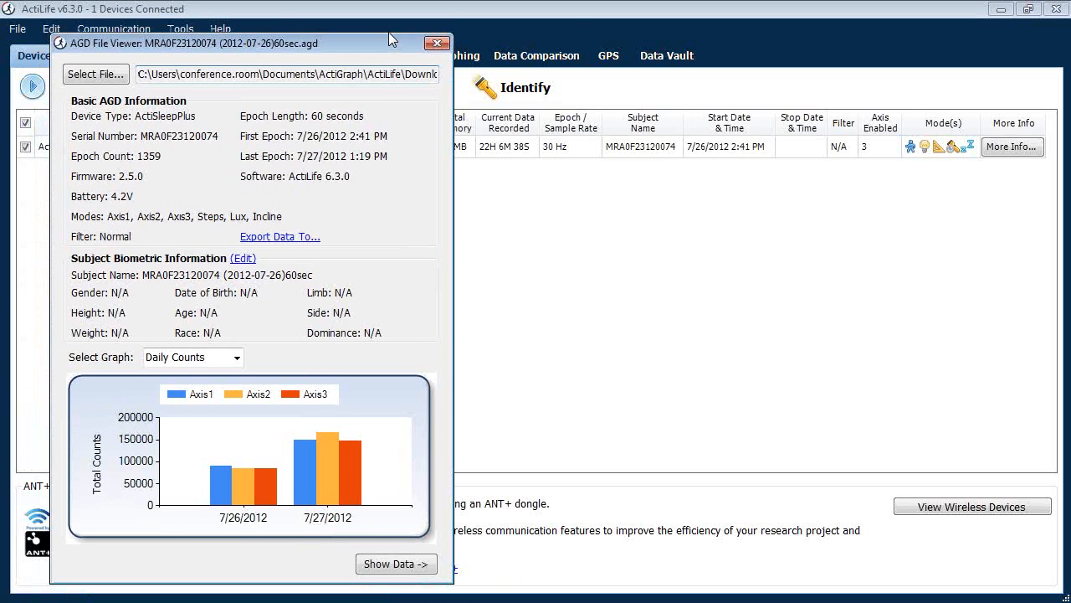
click(433, 46)
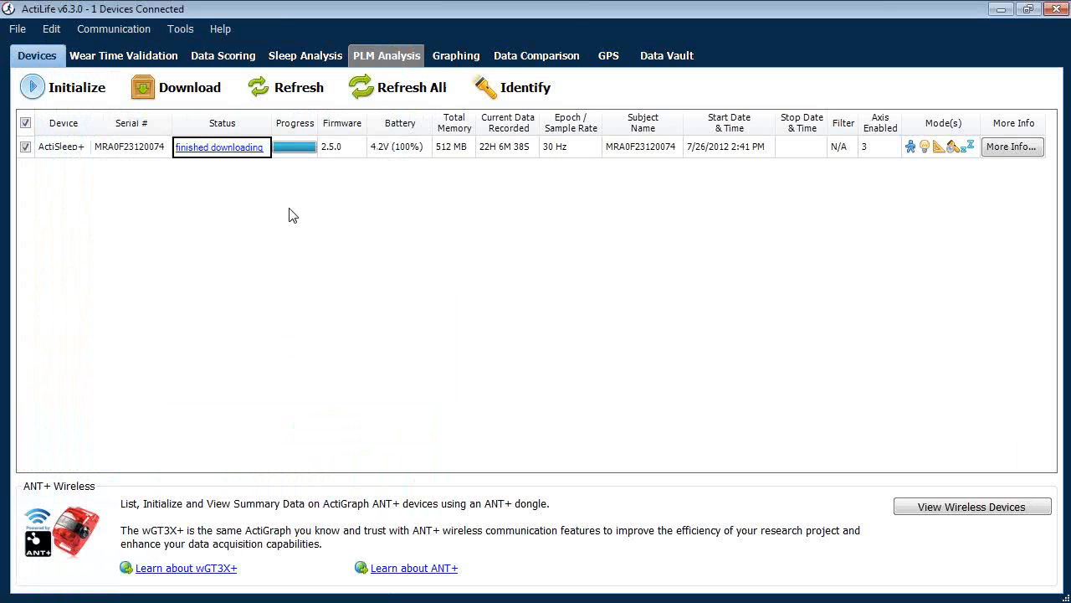
- Load the 15-day, 60-second Japan sleep dataset from the Sleep demo folder for sleep analysis
click(287, 55)
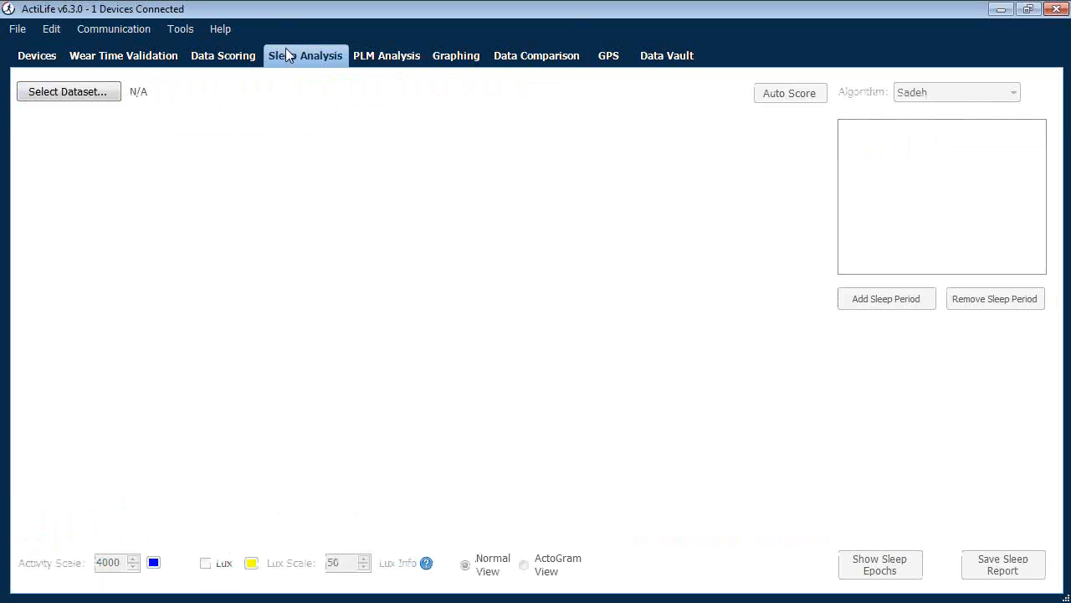
click(99, 97)
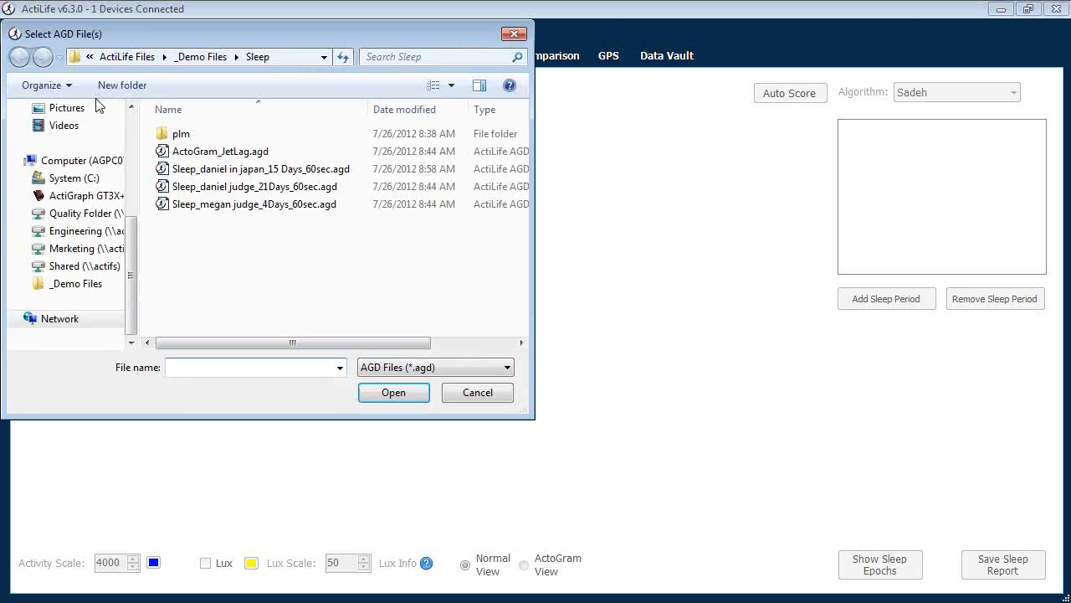
double_click(183, 170)
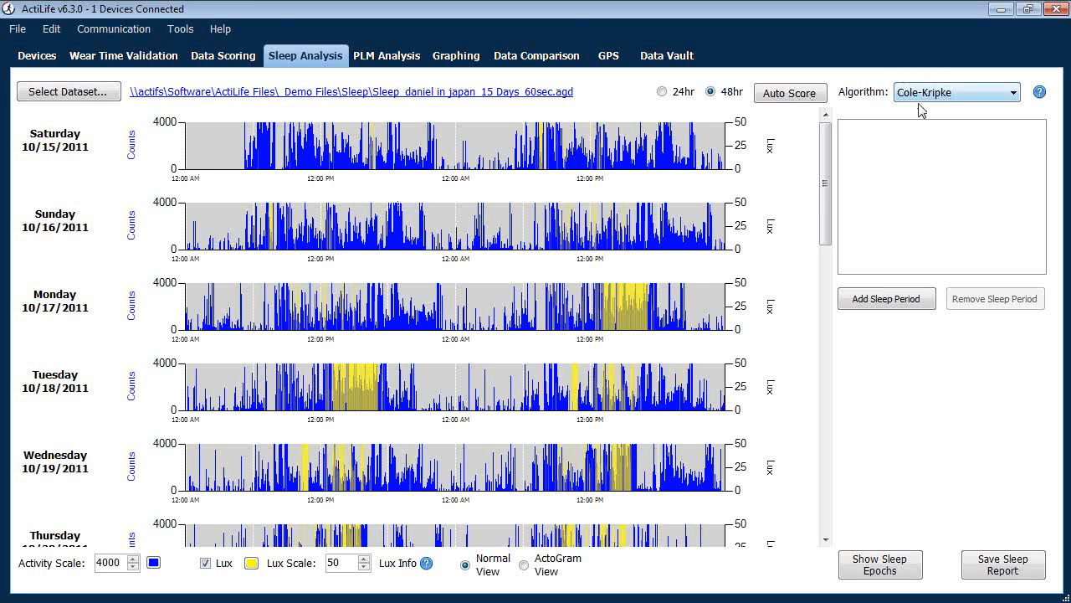
- Switch the sleep scoring algorithm to Sadeh and back to Cole-Kripke
click(967, 100)
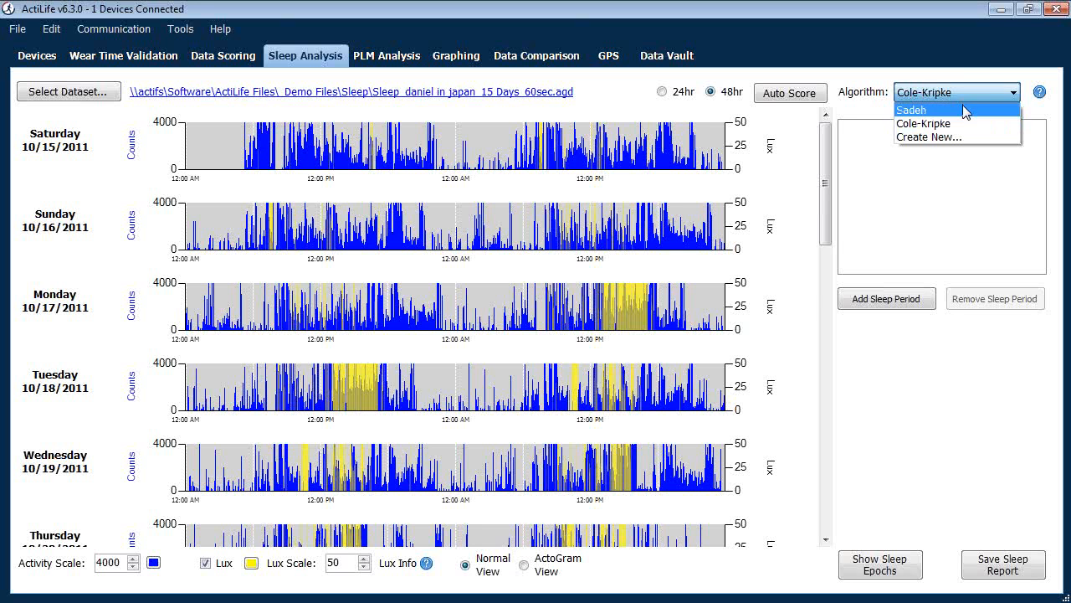
click(954, 110)
click(923, 98)
click(928, 123)
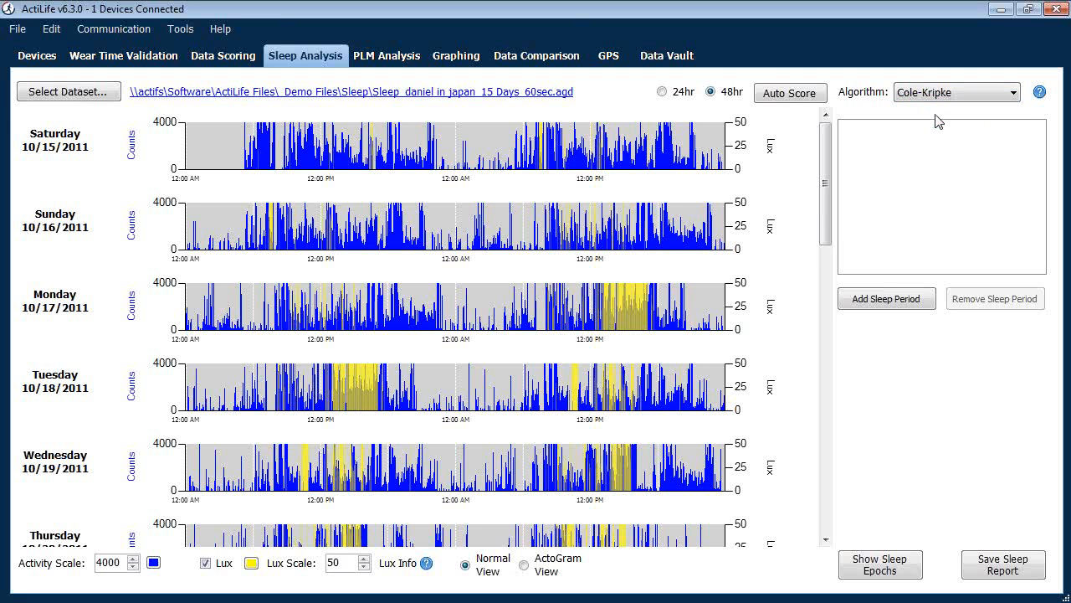
click(937, 93)
click(941, 136)
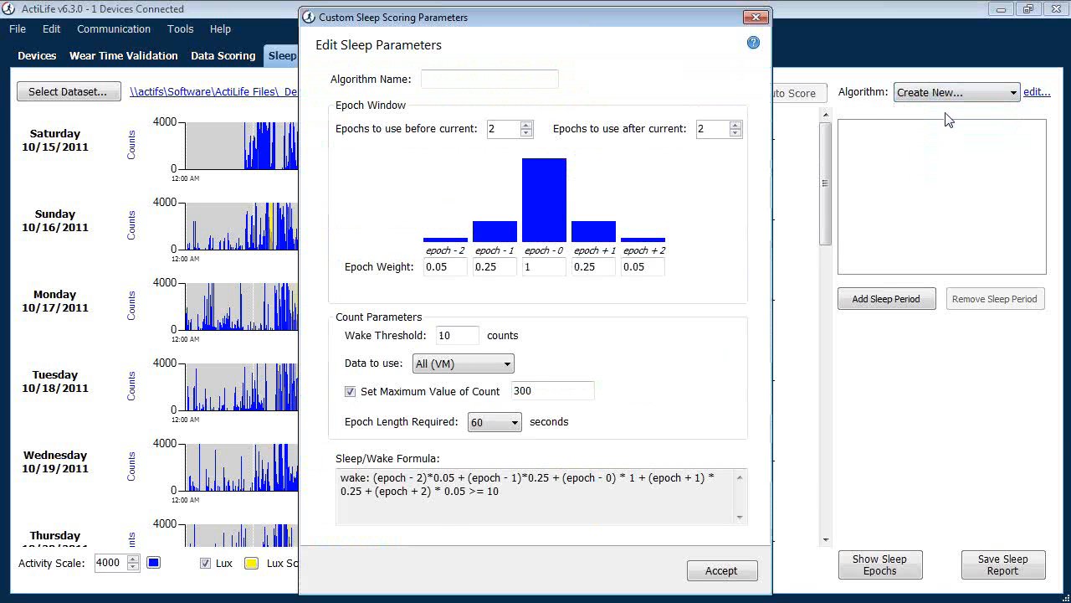
click(756, 16)
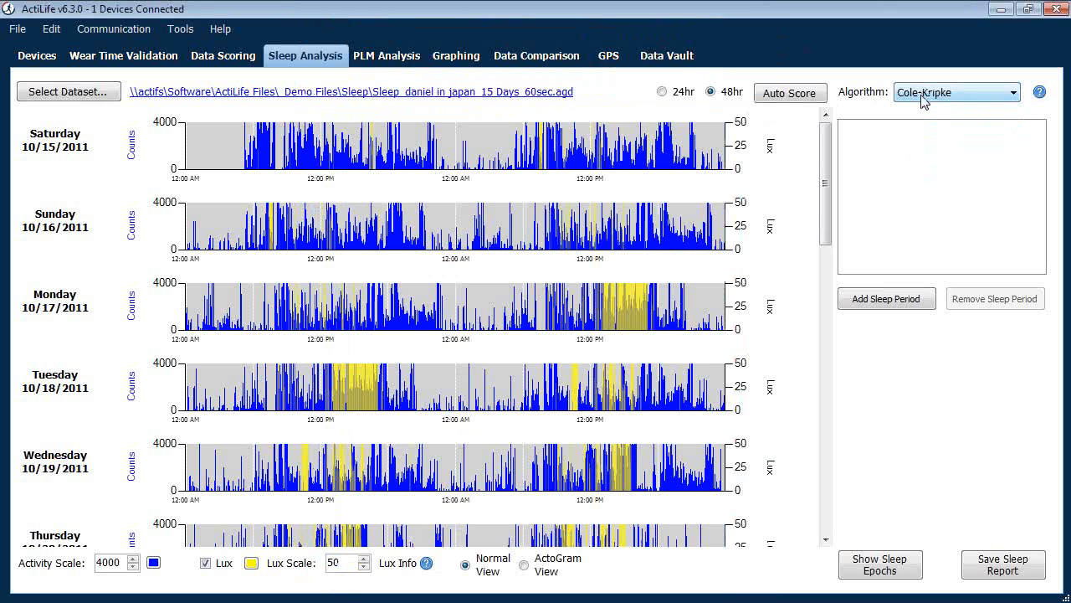
- Start a new custom sleep scoring algorithm and set the epoch - 2 weight to 0.10
click(924, 98)
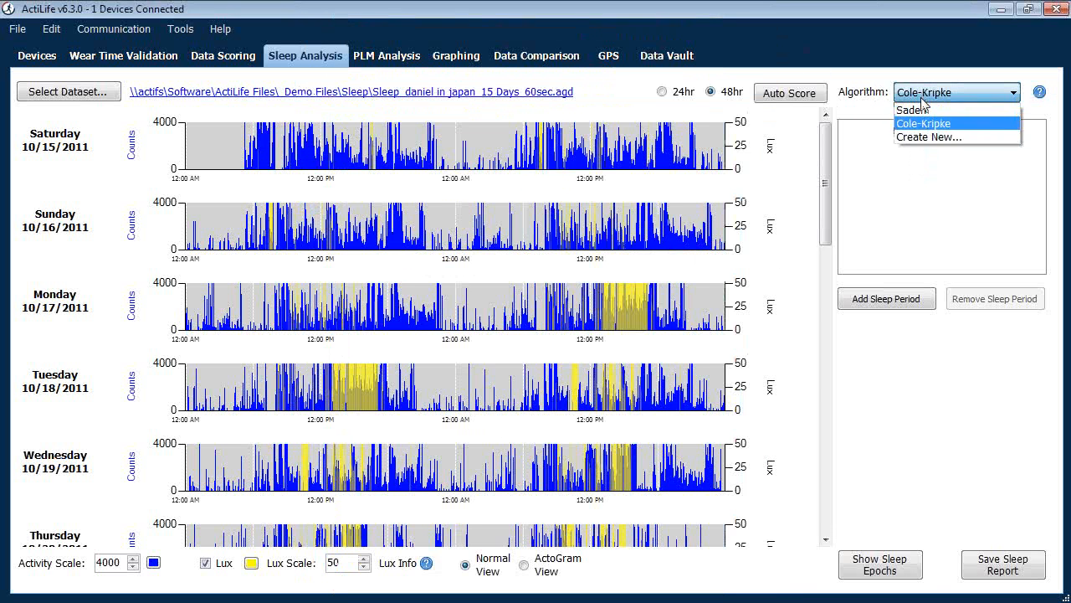
click(963, 141)
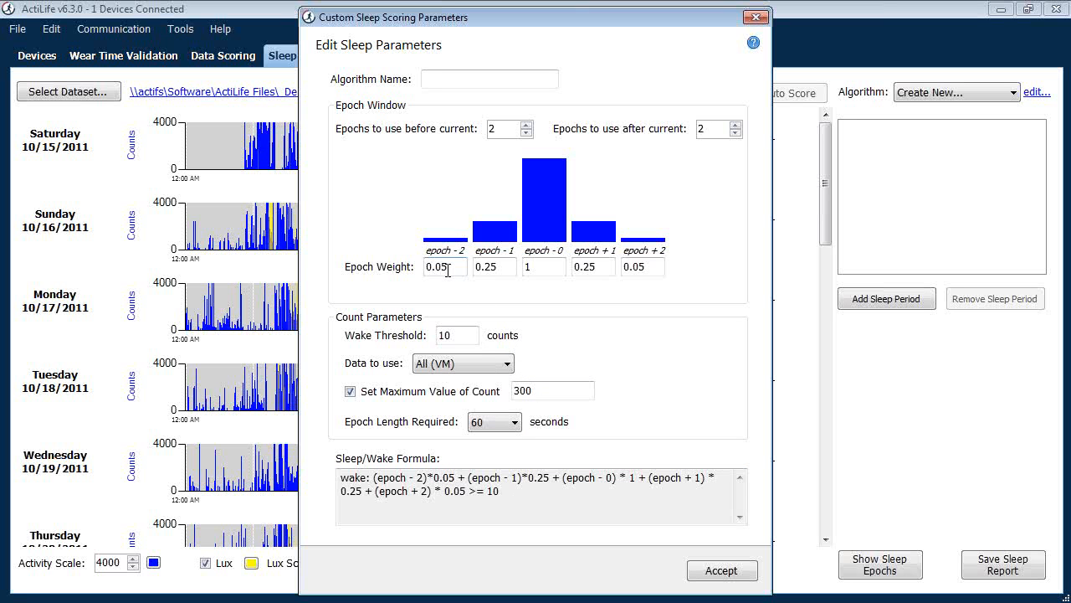
drag(447, 268, 436, 268)
key(BackSpace)
text(.10)
key(BackSpace)
click(508, 268)
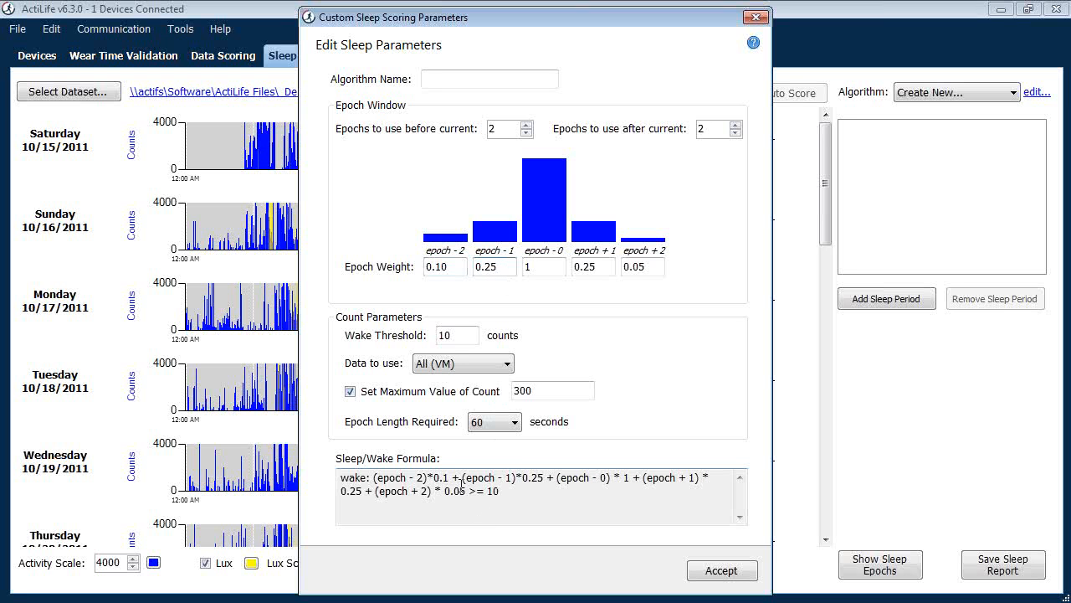
- Examine the sleep/wake formula and the available axis choices for the data to use in the custom algorithm
drag(538, 495, 300, 477)
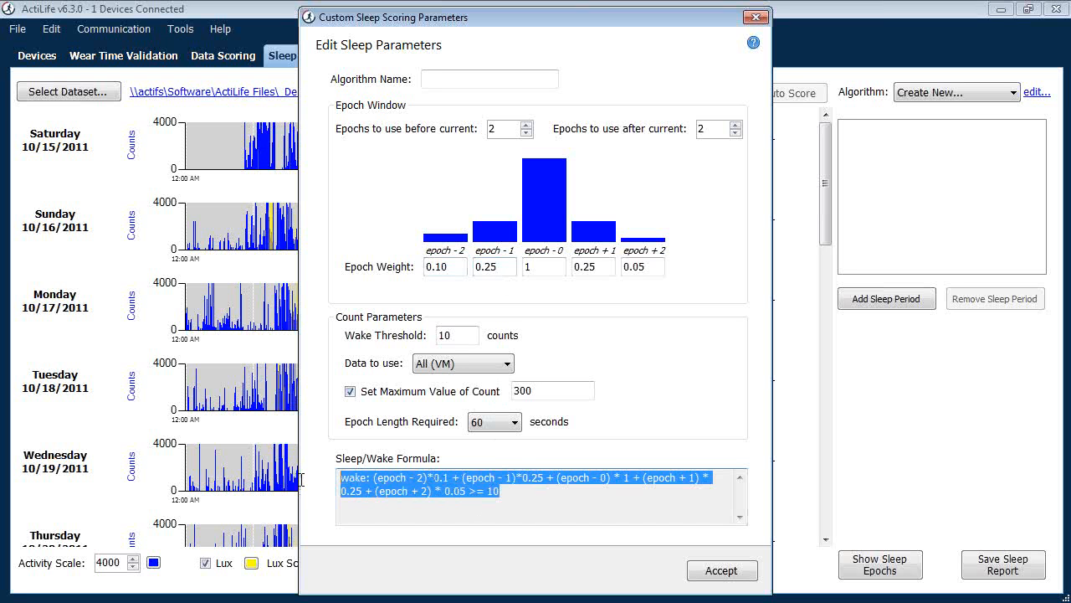
click(553, 493)
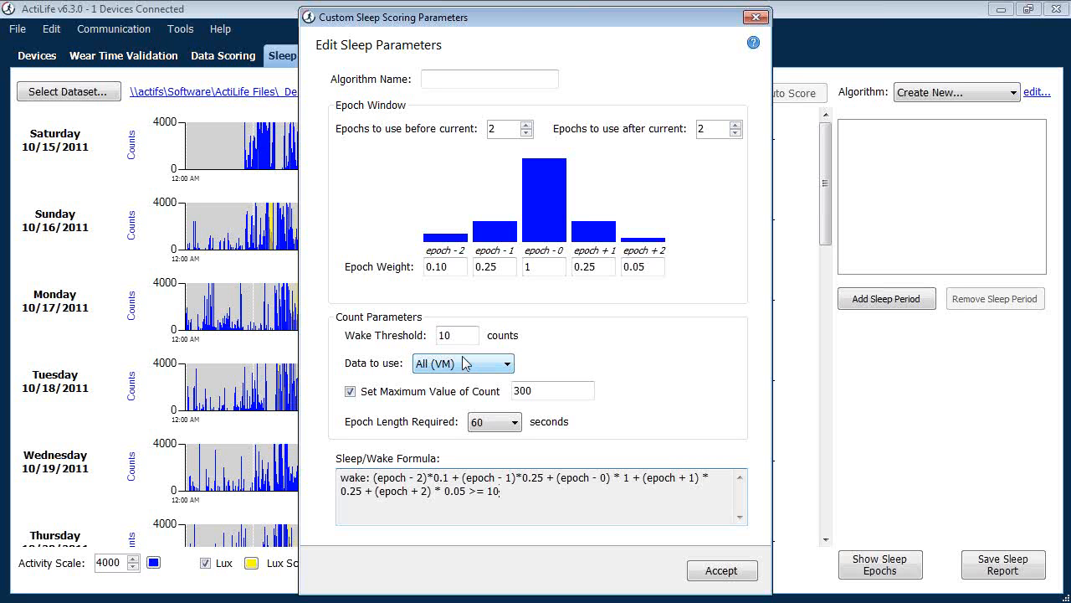
click(465, 366)
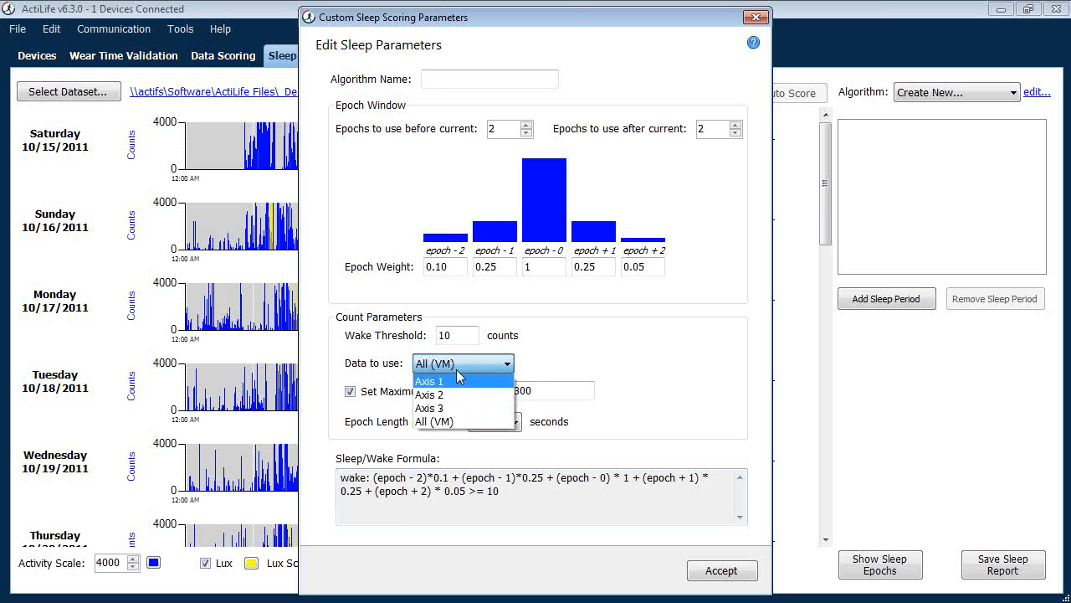
click(560, 358)
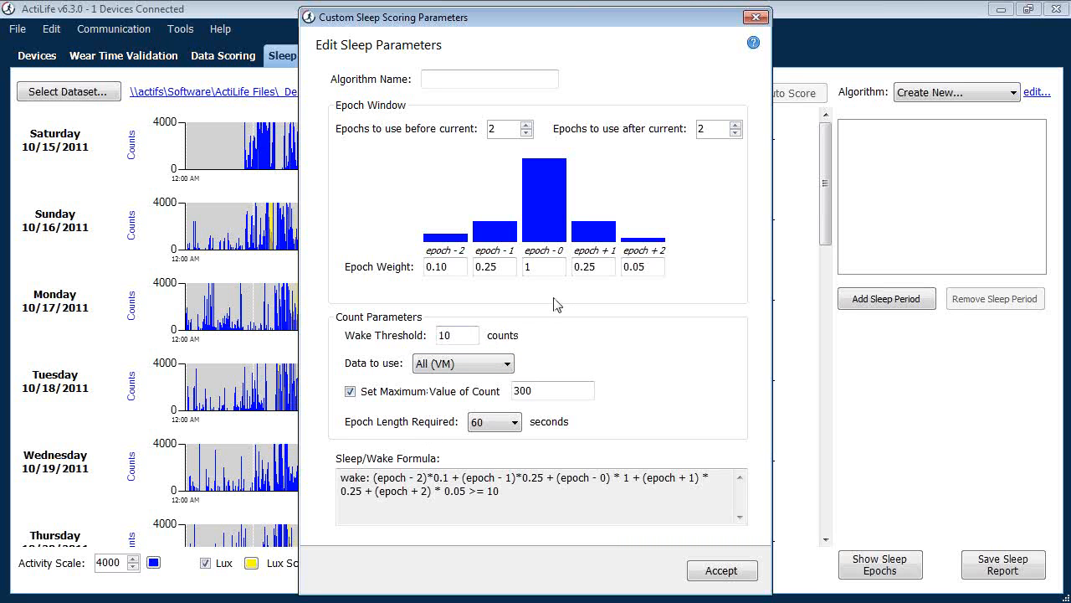
- Close the custom sleep scoring parameters without saving the changes
click(756, 17)
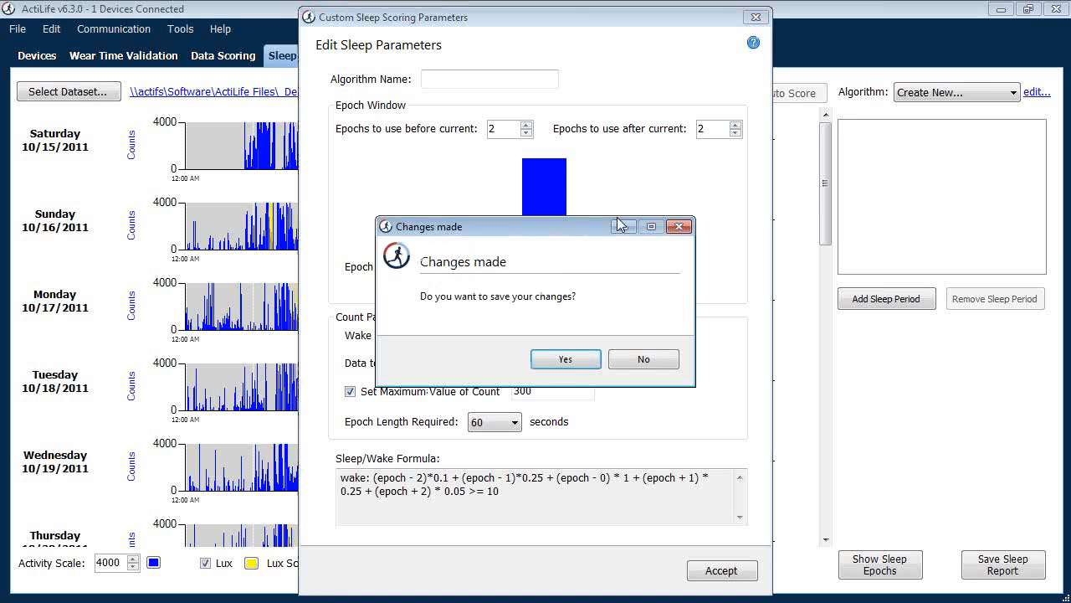
click(635, 360)
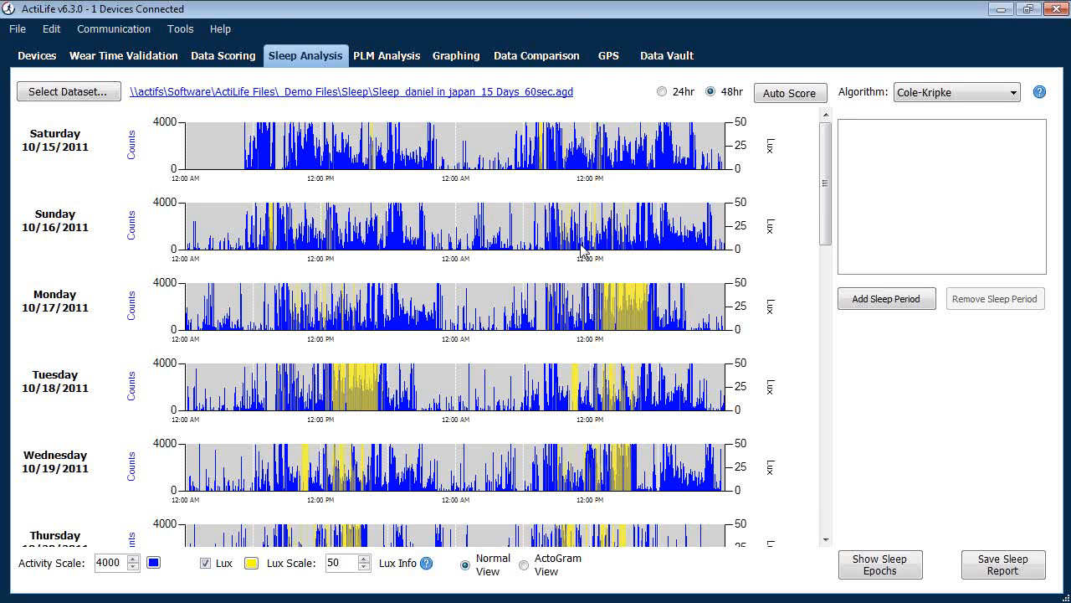
- Add a sleep period from October 15, 2011 10:00 PM to October 16, 2011 6:00 AM
click(883, 301)
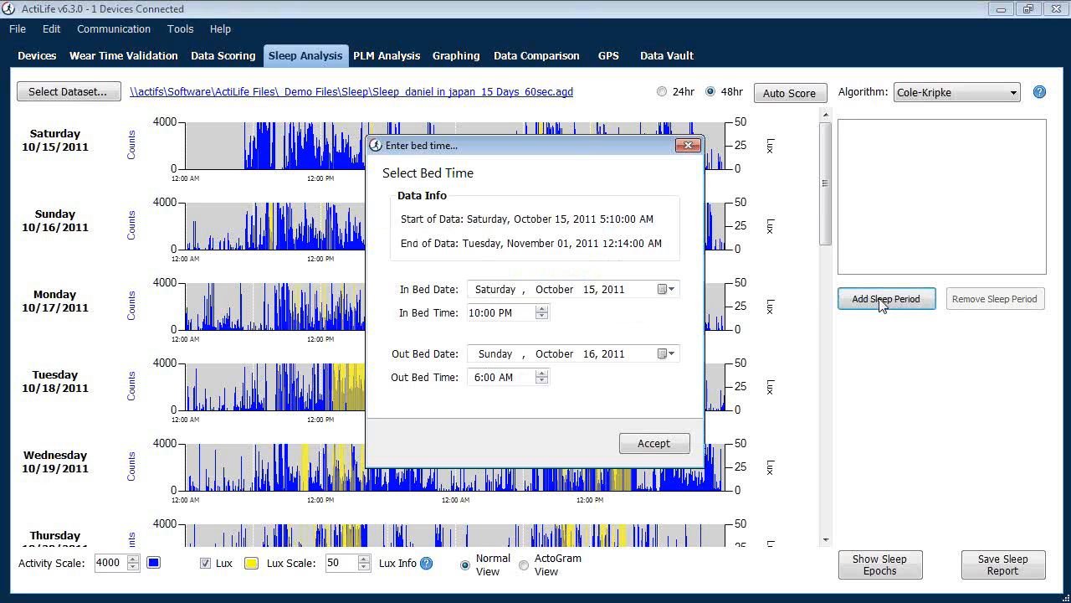
drag(607, 155, 604, 145)
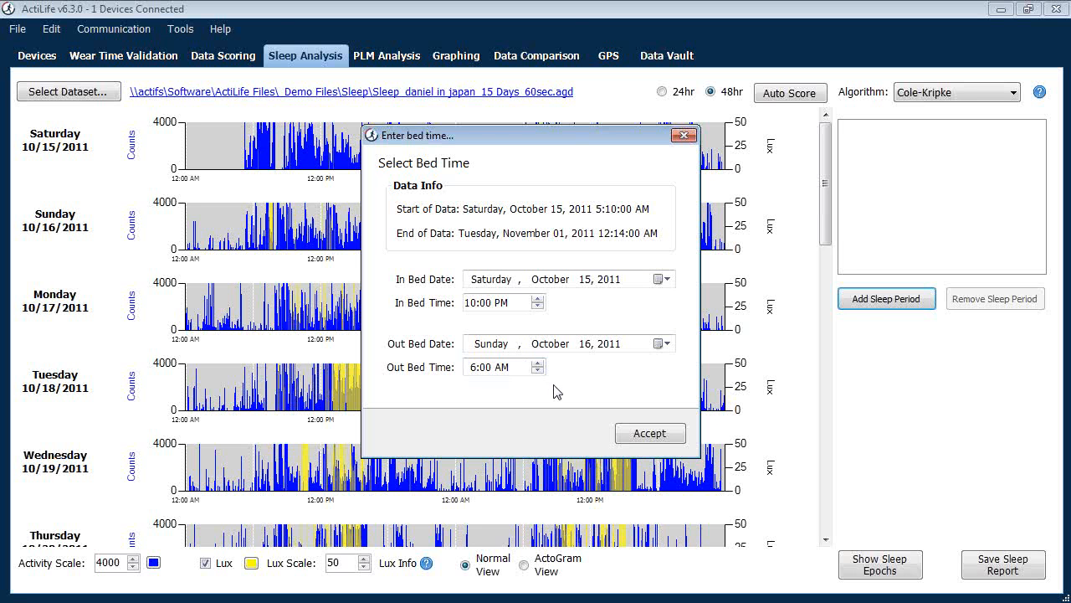
click(637, 433)
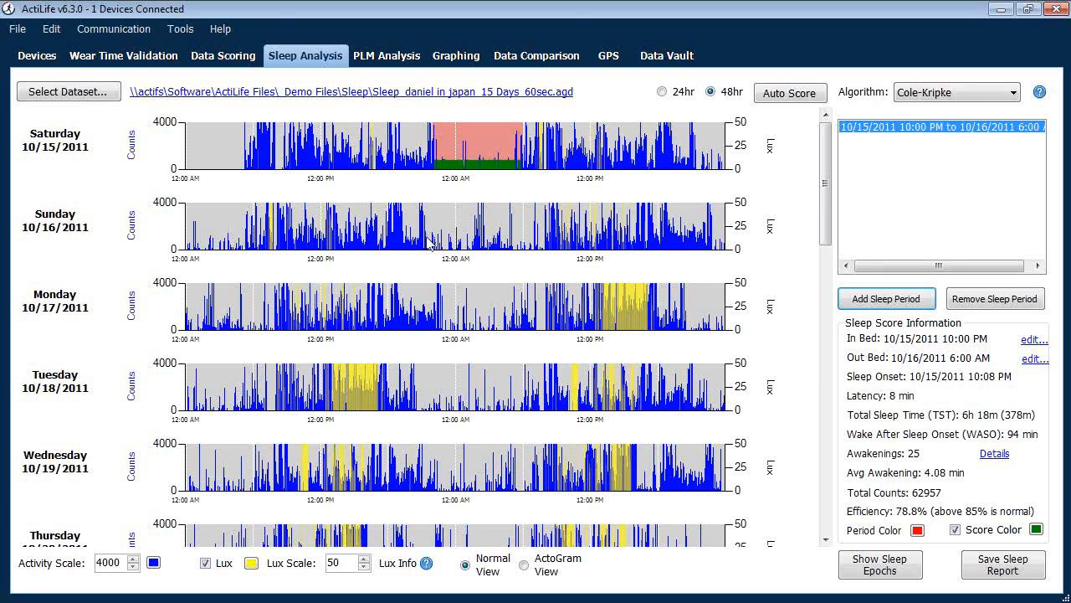
- Mark a sleep period on the Sunday 10/16/2011 graph, from about 9:24 PM to 6:02 AM the following morning
mouse_move(428, 241)
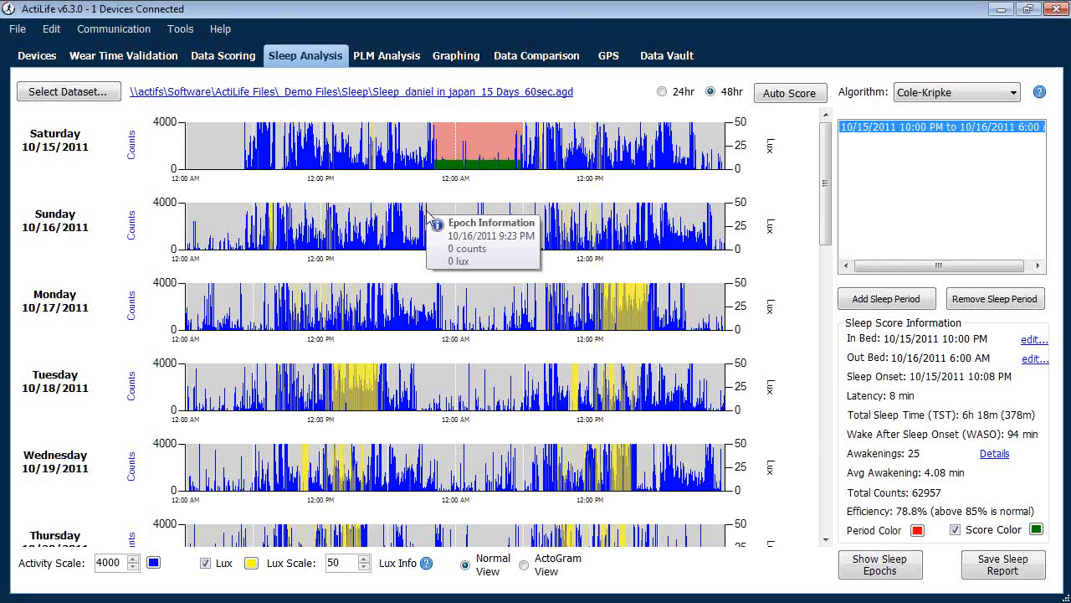
right_click(428, 216)
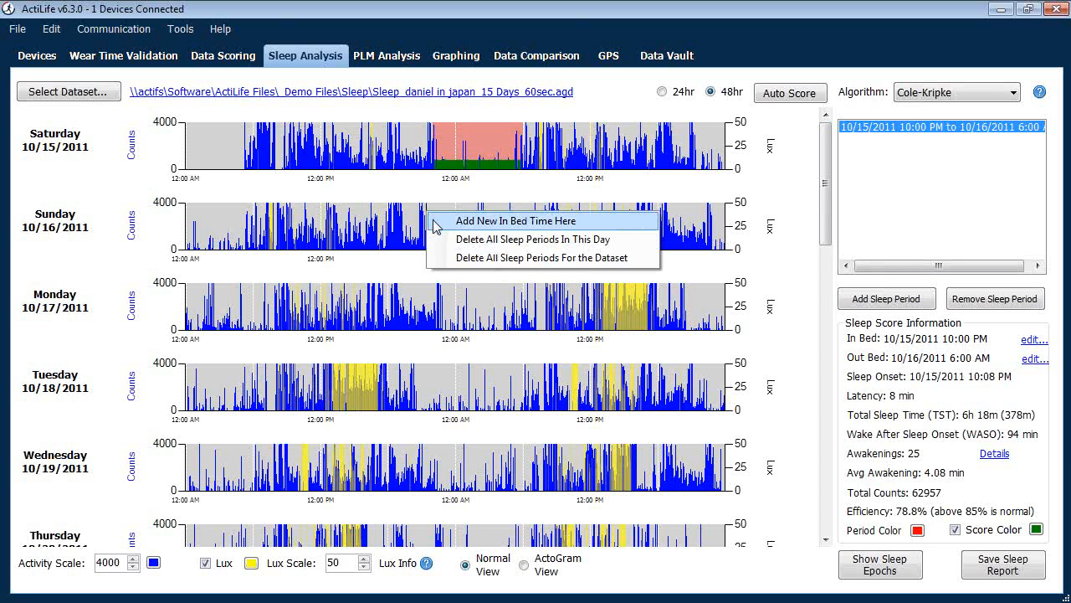
click(434, 222)
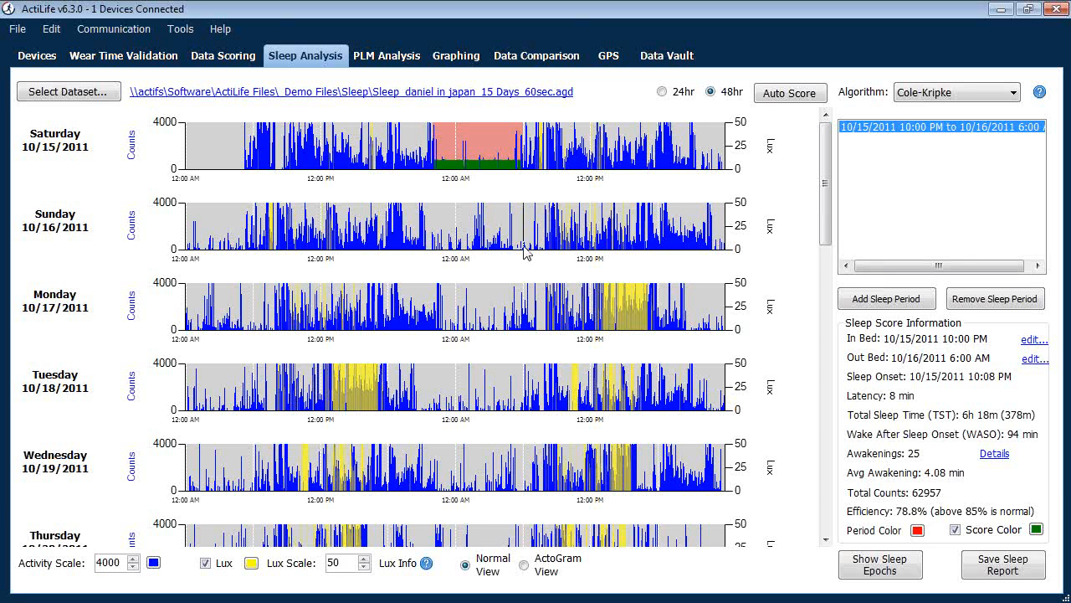
mouse_move(527, 235)
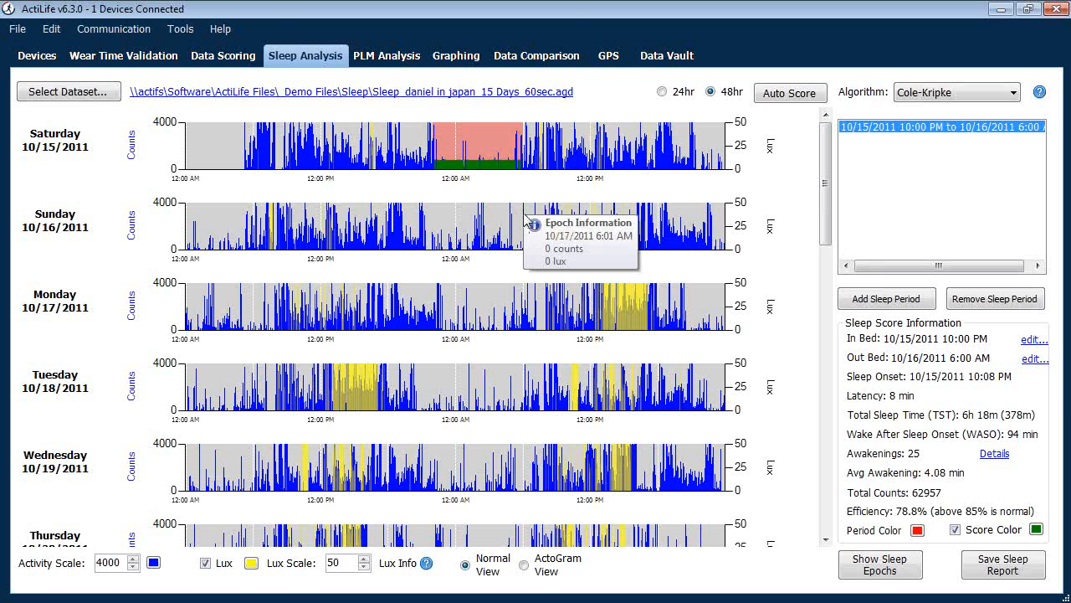
click(525, 218)
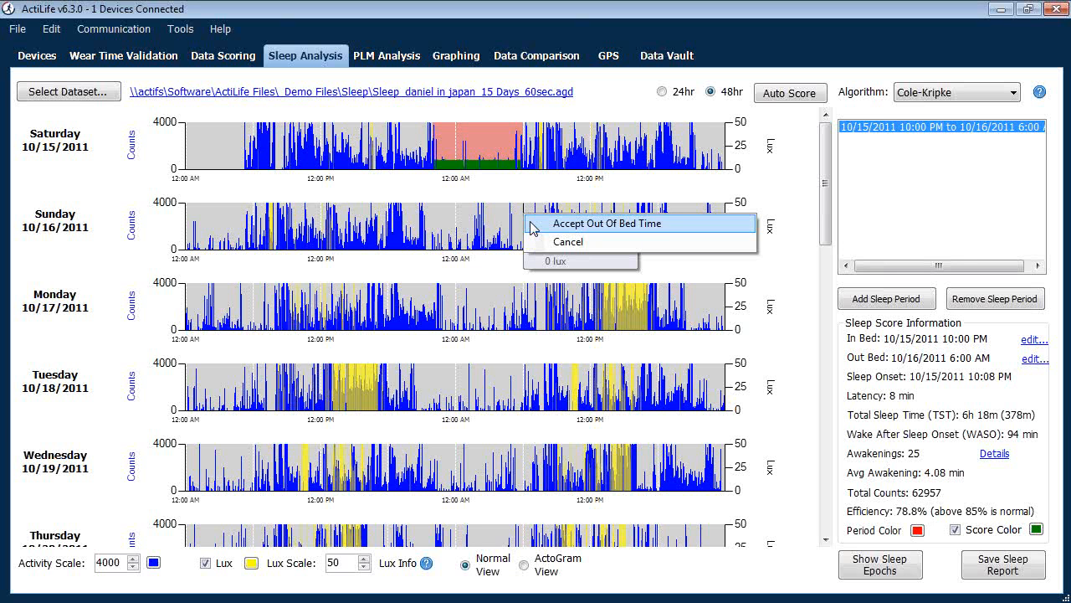
click(534, 226)
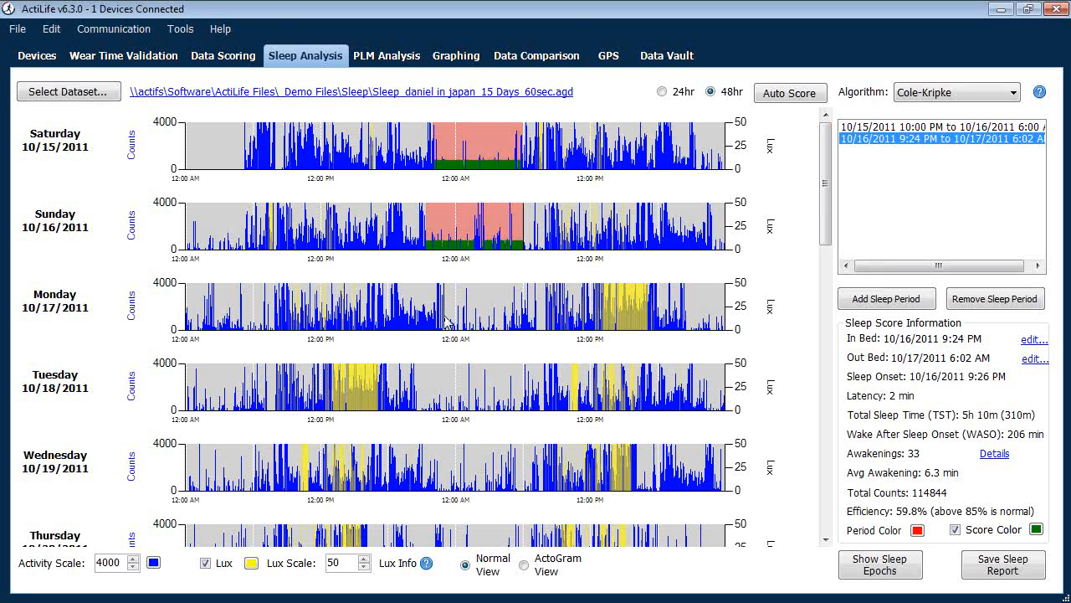
- Mark a sleep period on the Monday 10/17/2011 graph, from about 11:00 PM to 5:50 AM the following morning
mouse_move(446, 322)
right_click(447, 323)
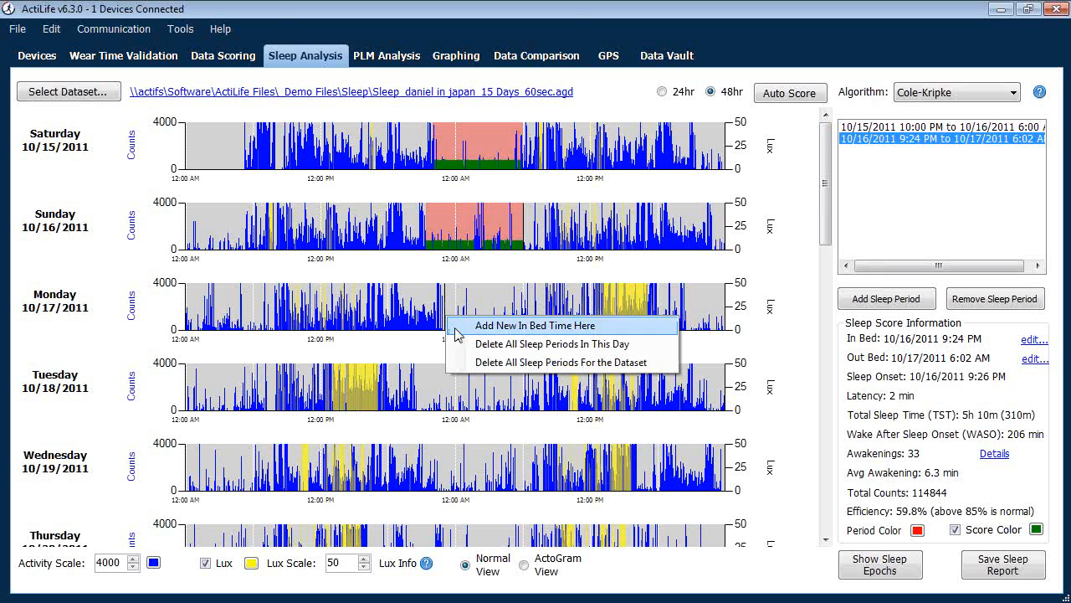
click(444, 332)
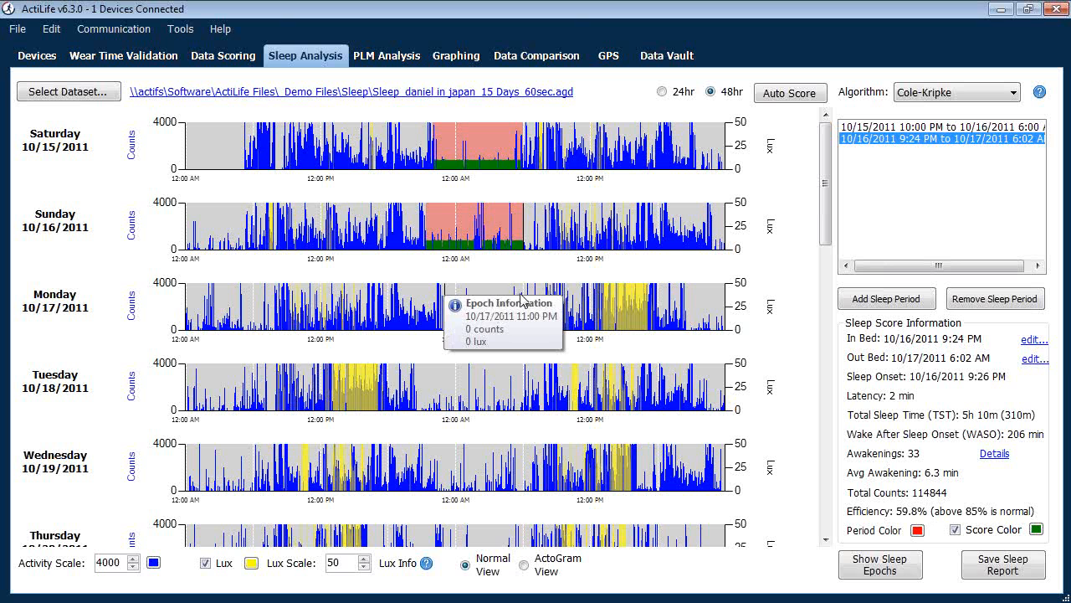
mouse_move(522, 298)
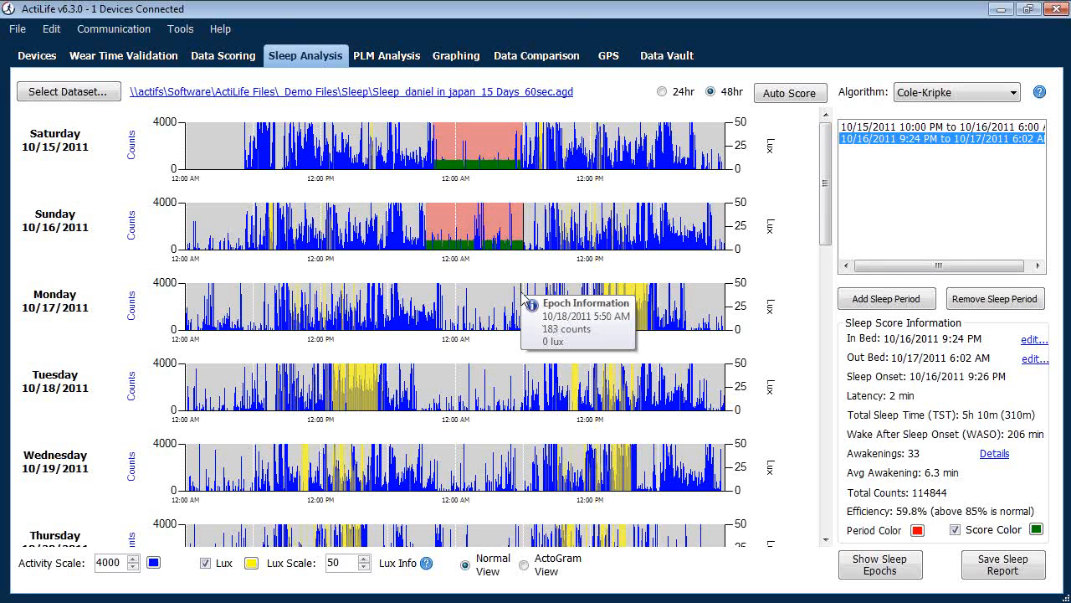
click(522, 293)
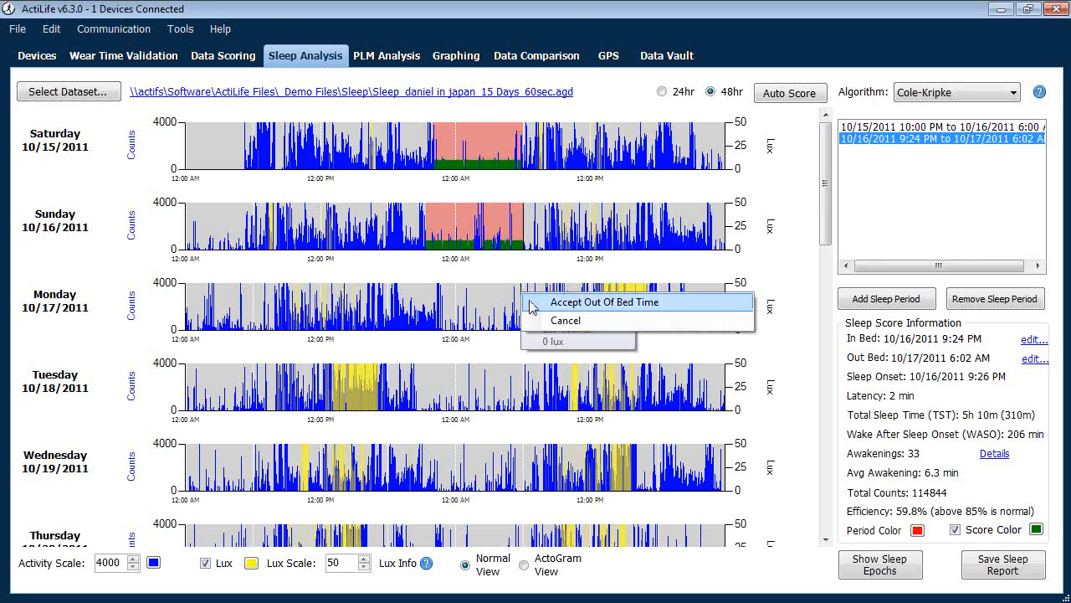
click(532, 303)
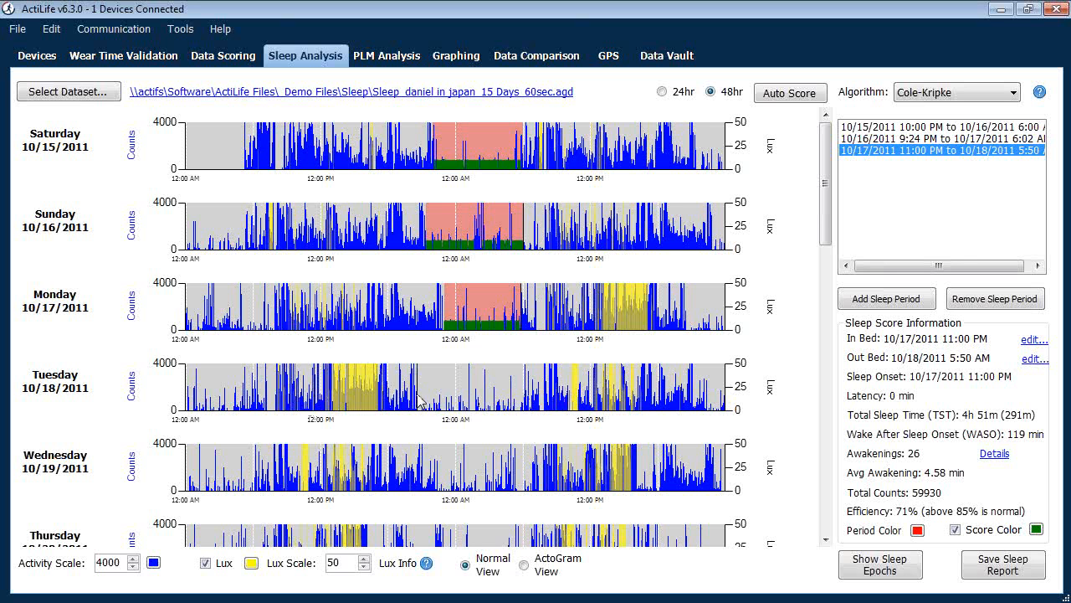
- Inspect the night epochs on the Tuesday 10/18/2011 graph at close range, and restore its full time range
drag(417, 393, 533, 400)
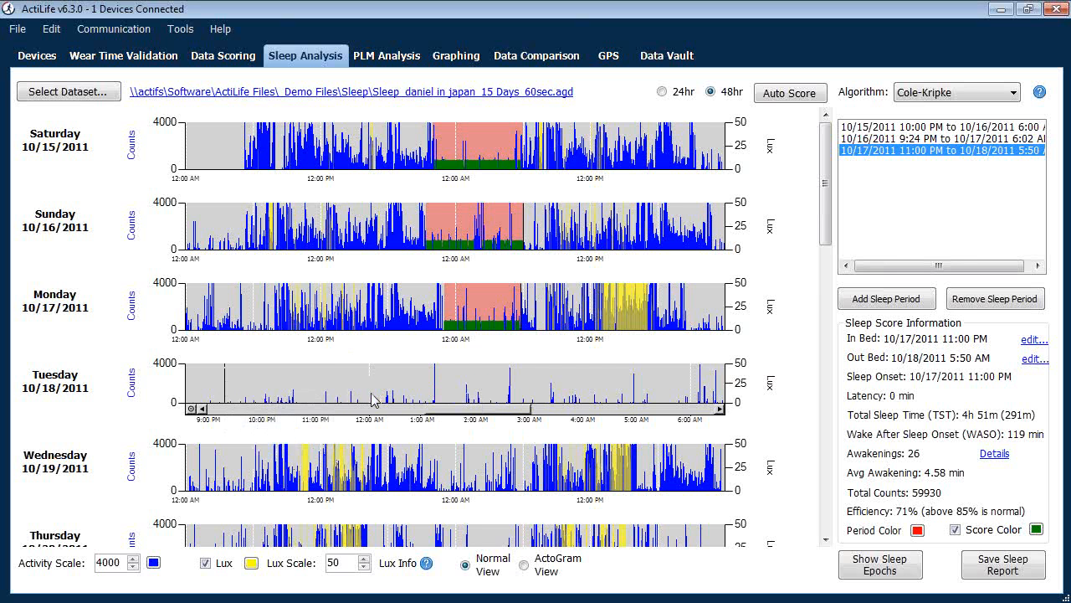
mouse_move(372, 394)
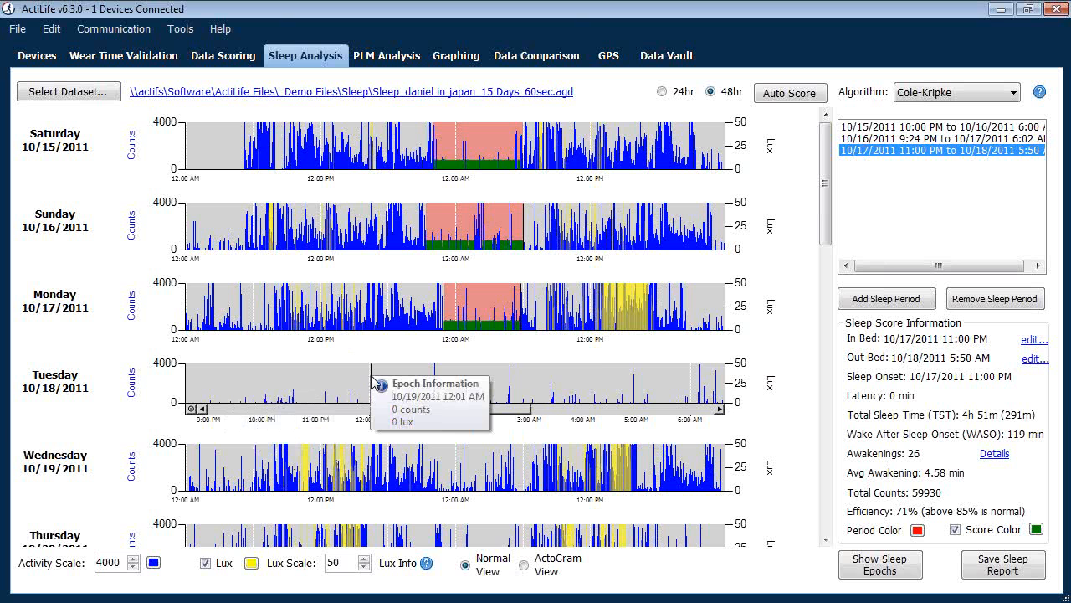
right_click(372, 376)
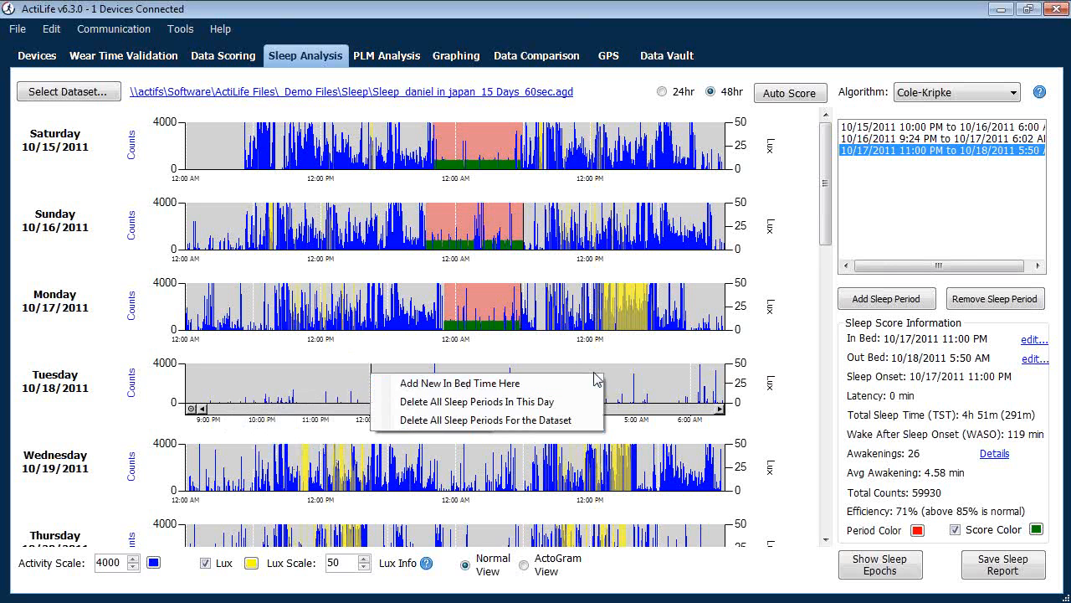
click(641, 377)
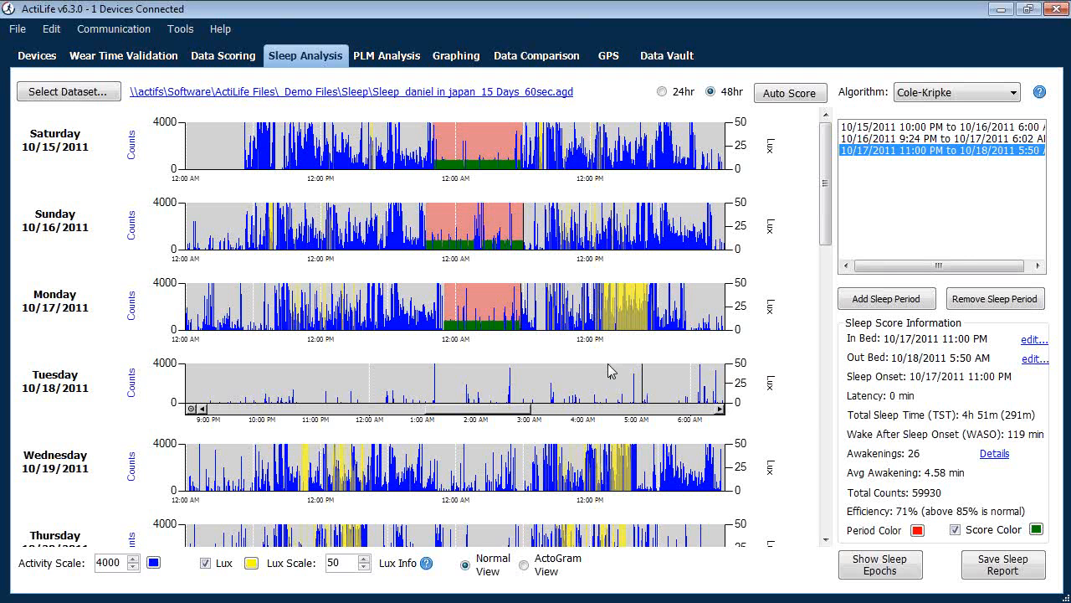
click(190, 409)
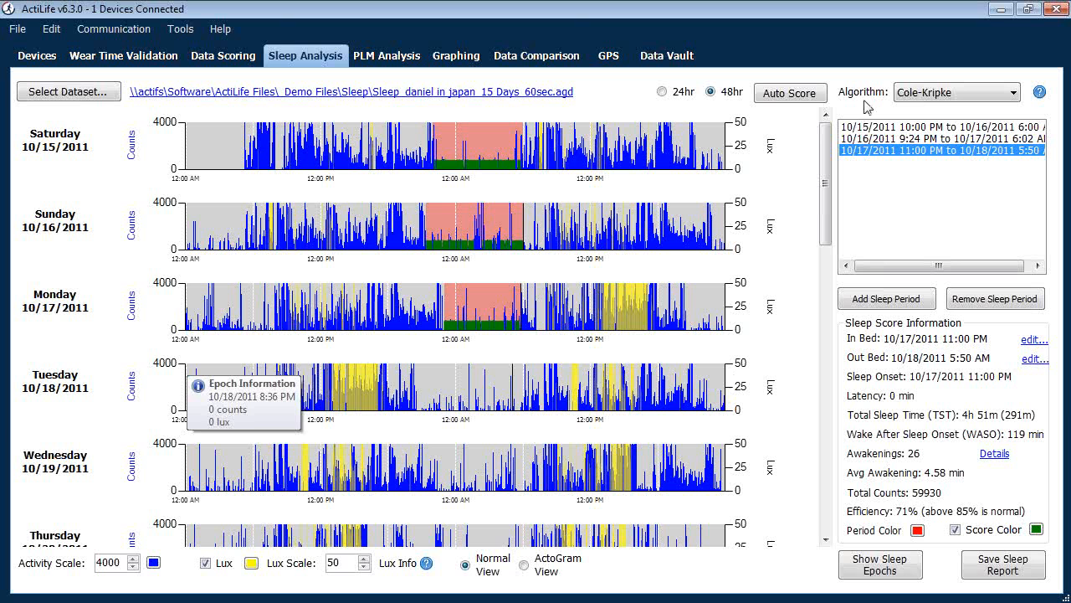
- Auto score sleep periods for the whole dataset with Cole-Kripke, replacing all existing bed times
click(790, 93)
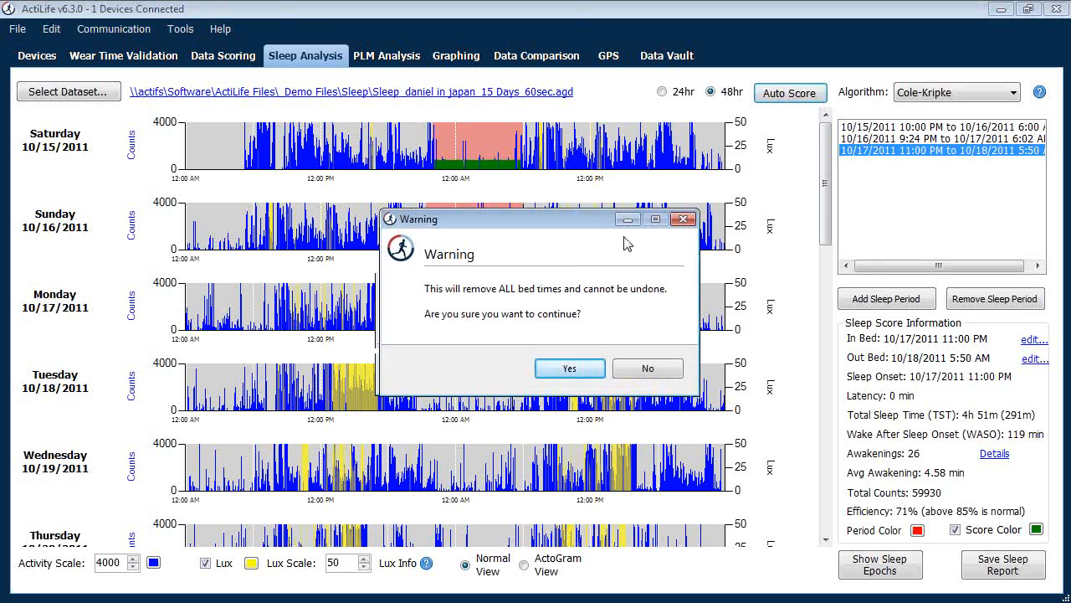
drag(577, 230, 657, 238)
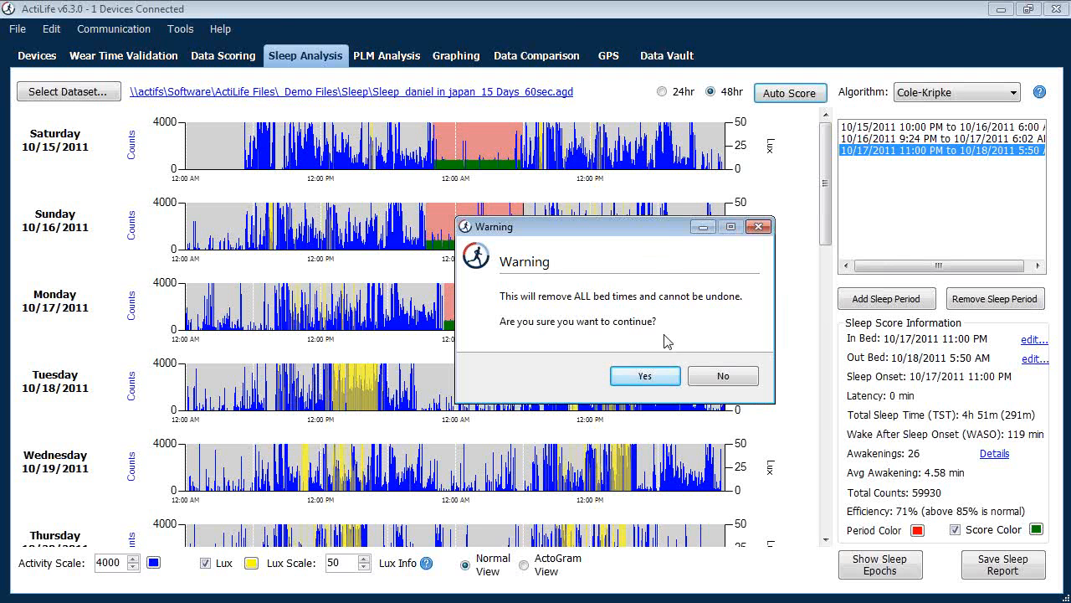
click(661, 380)
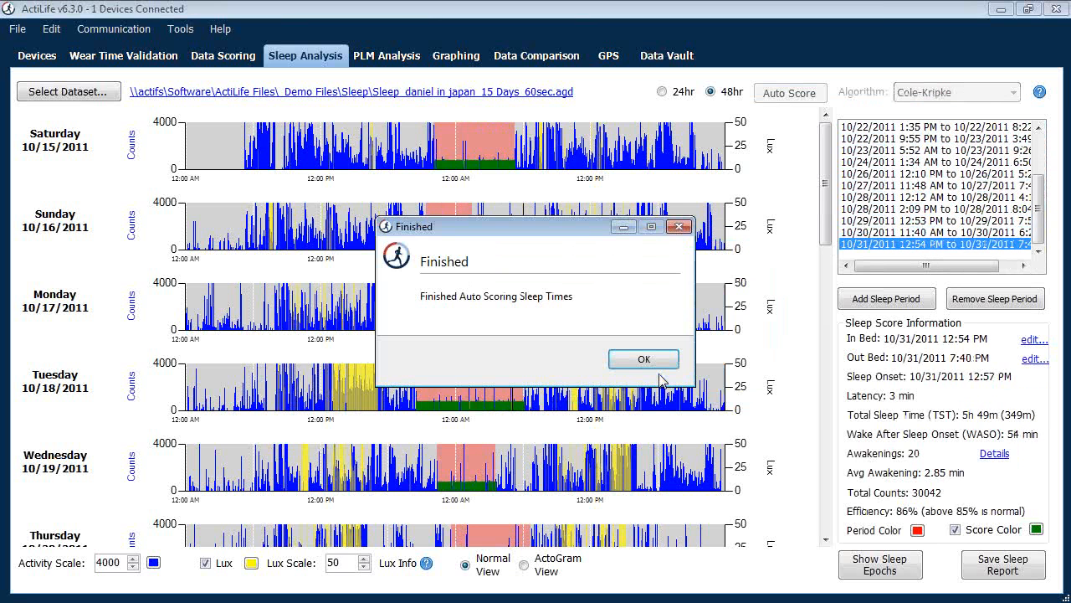
click(657, 373)
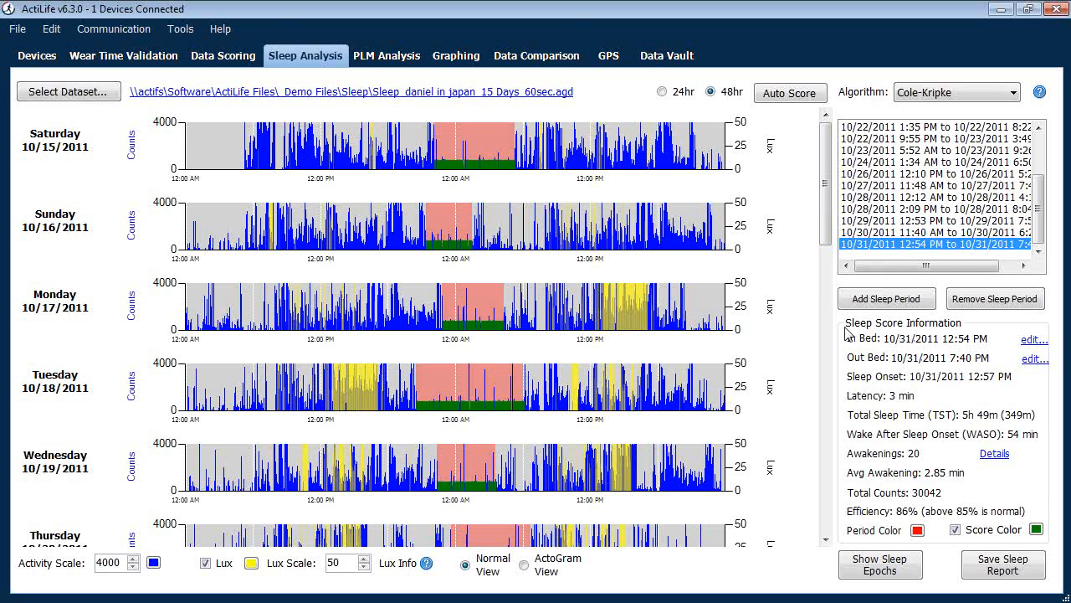
- Set the out-of-bed time of the Sunday 10/16/2011 night's sleep period to 6:00 AM on 10/17/2011
click(466, 238)
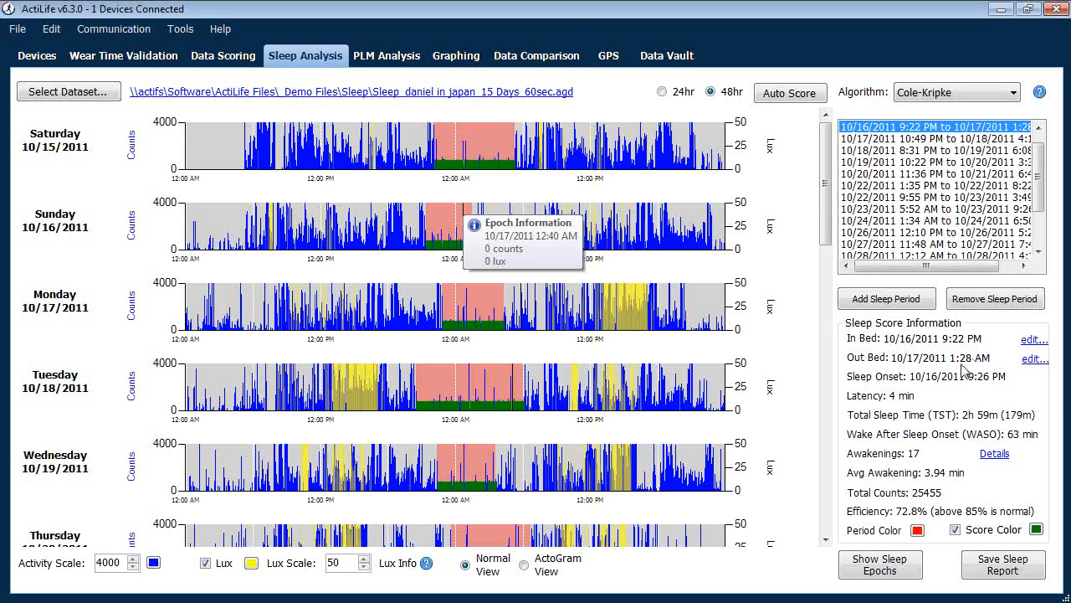
click(1027, 362)
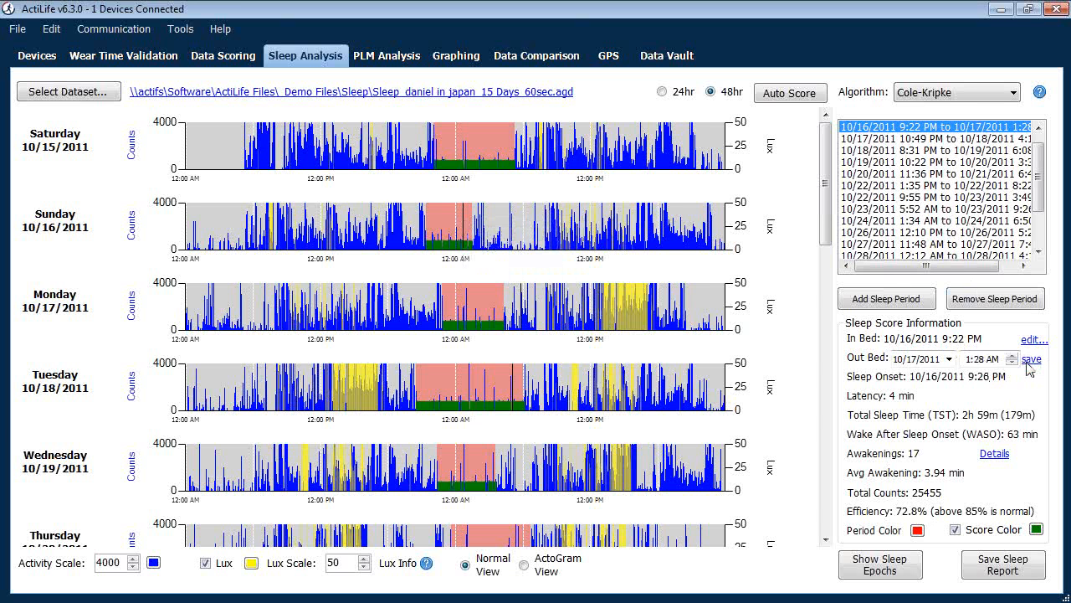
click(967, 359)
text(6:00)
click(1030, 360)
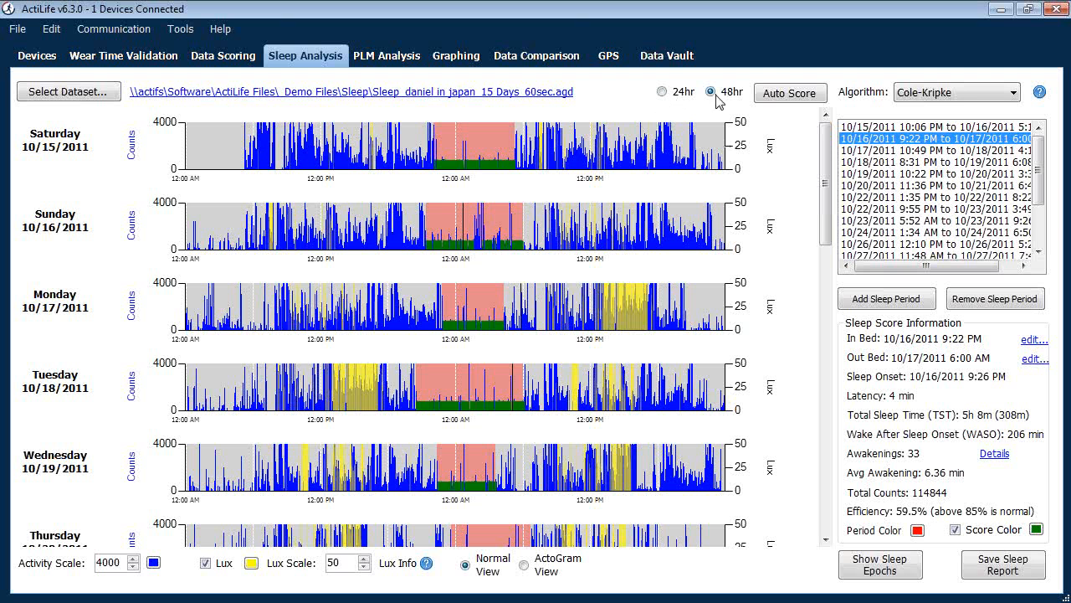
- Change the graphs to the 24hr range, and display the ActoGram with 30 graphs per page
click(661, 92)
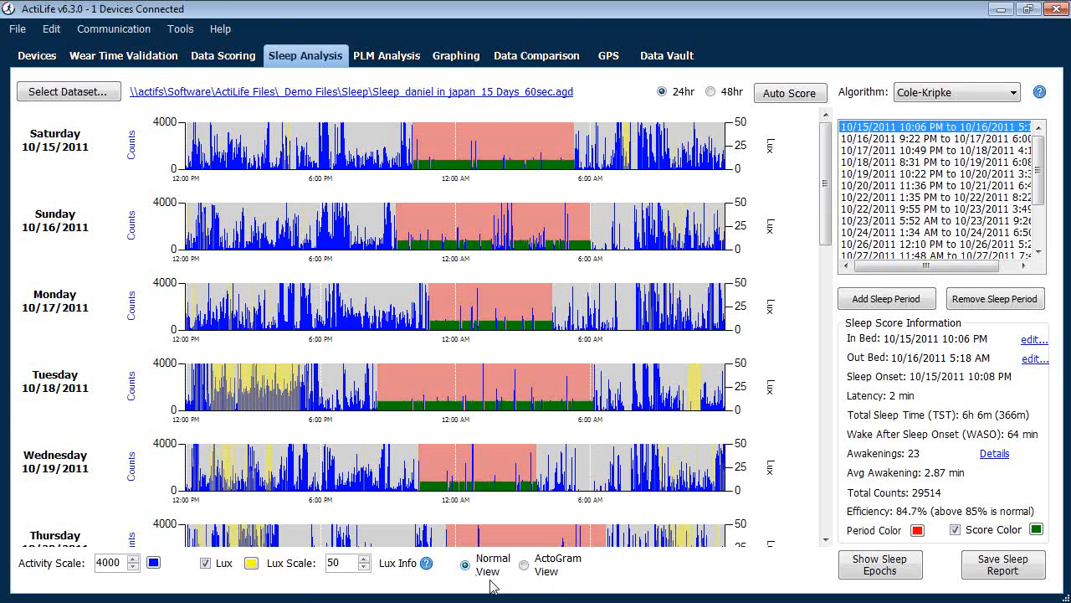
click(544, 577)
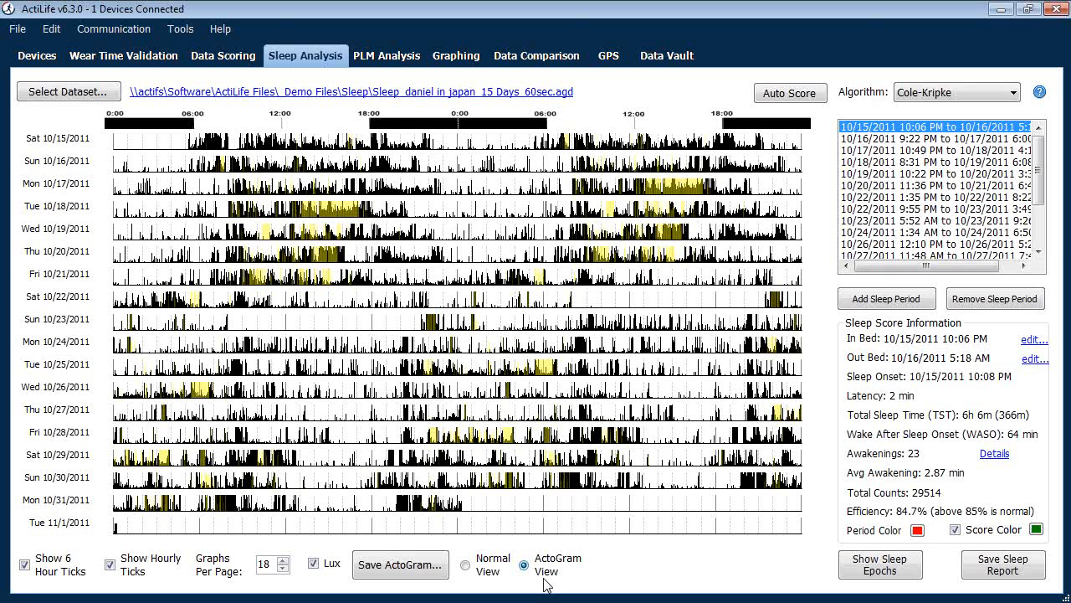
click(282, 562)
click(283, 562)
click(282, 561)
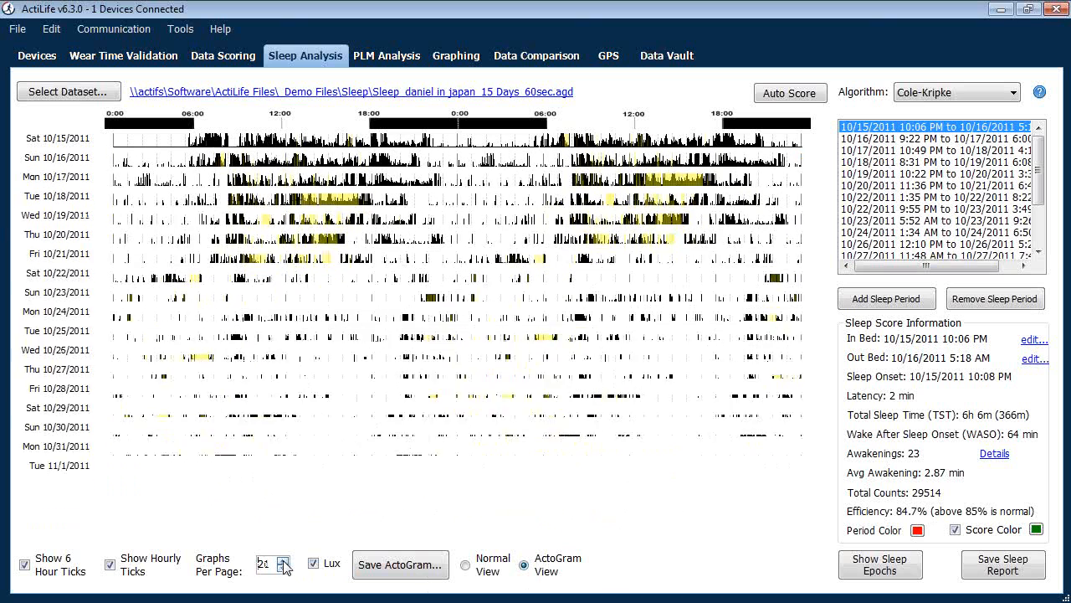
click(282, 561)
click(282, 562)
click(282, 561)
click(282, 562)
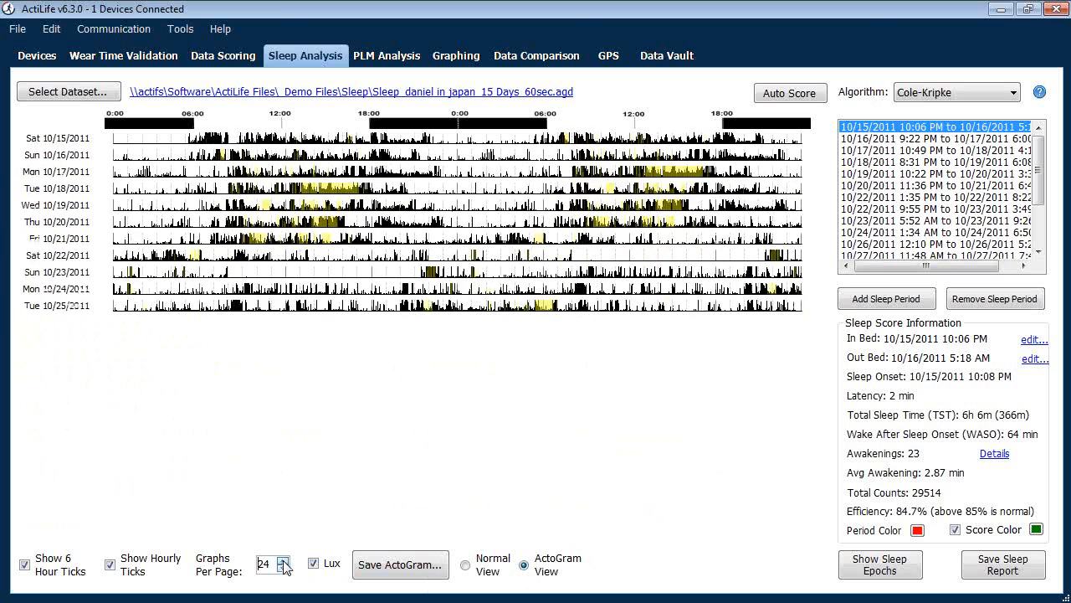
click(282, 561)
click(282, 562)
click(282, 562)
click(282, 562)
click(283, 562)
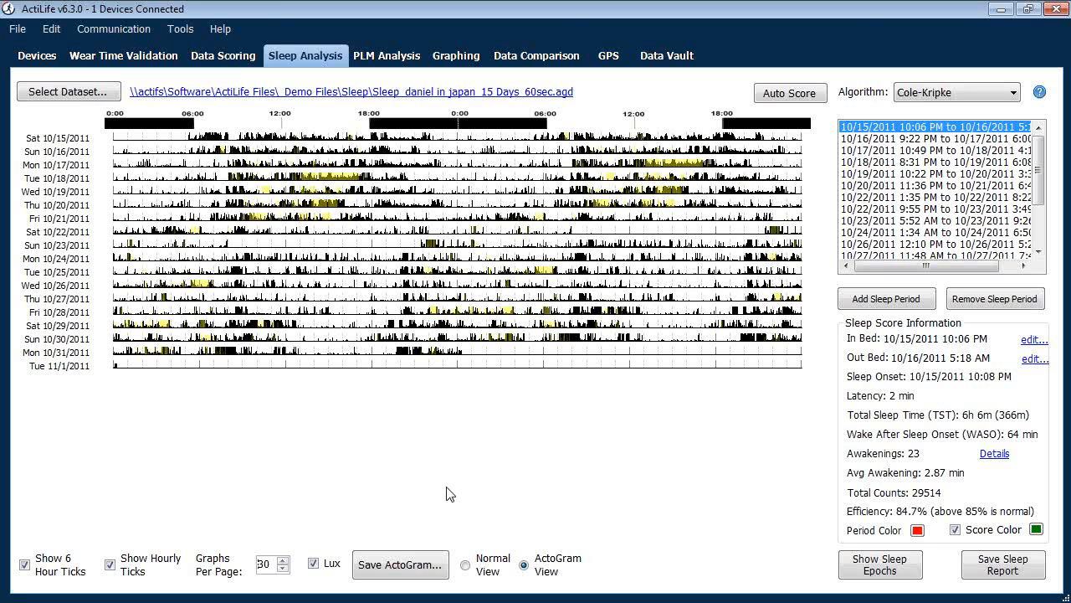
- Return to the normal graph view and create a PDF sleep report named sleepd22 with all graphs on one page and times shown
click(465, 565)
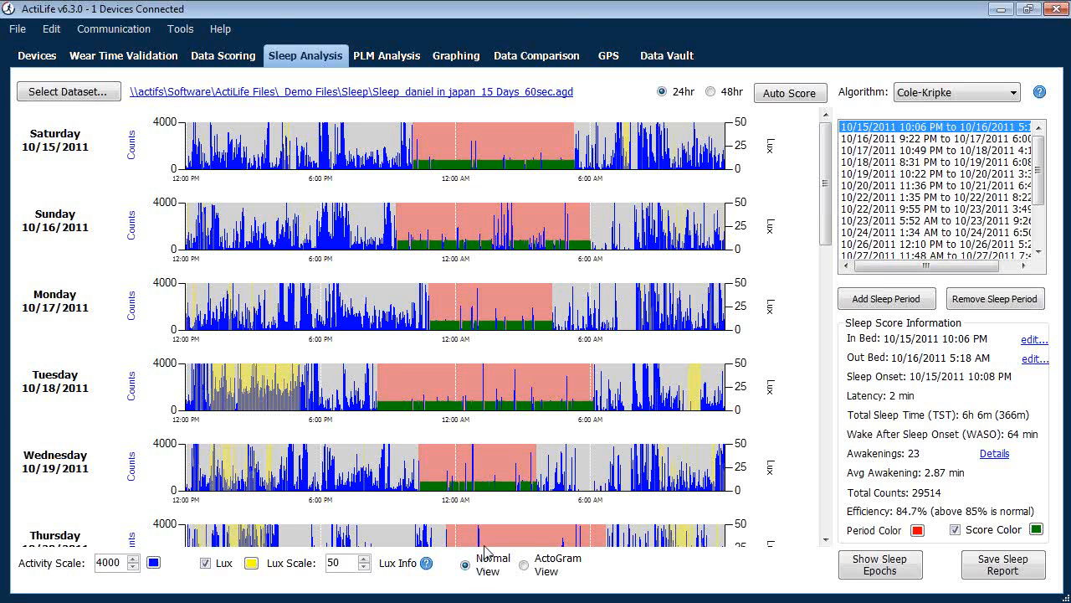
click(979, 572)
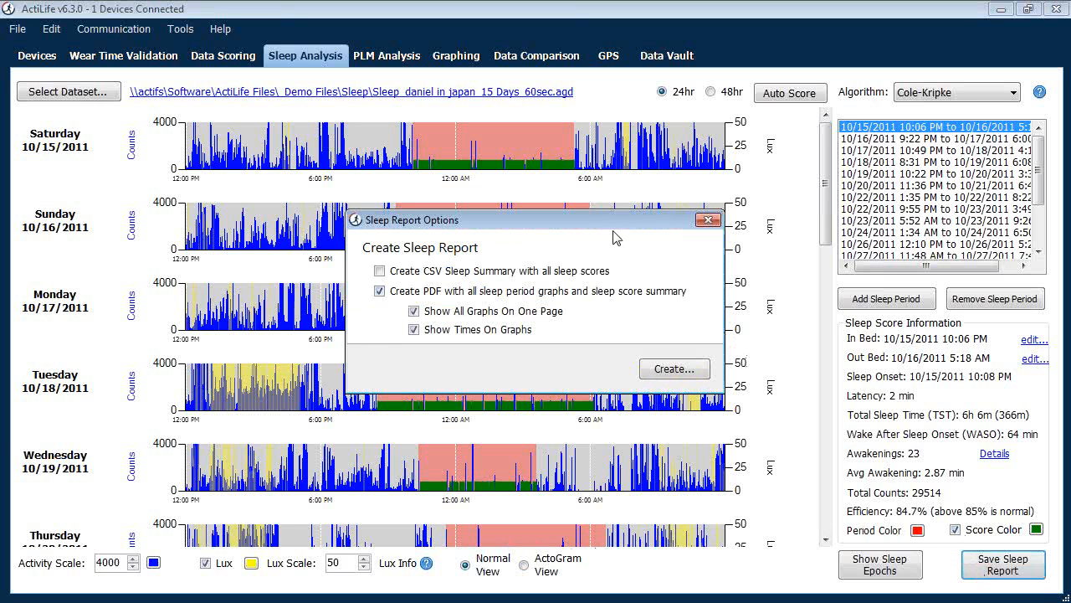
drag(613, 227, 628, 230)
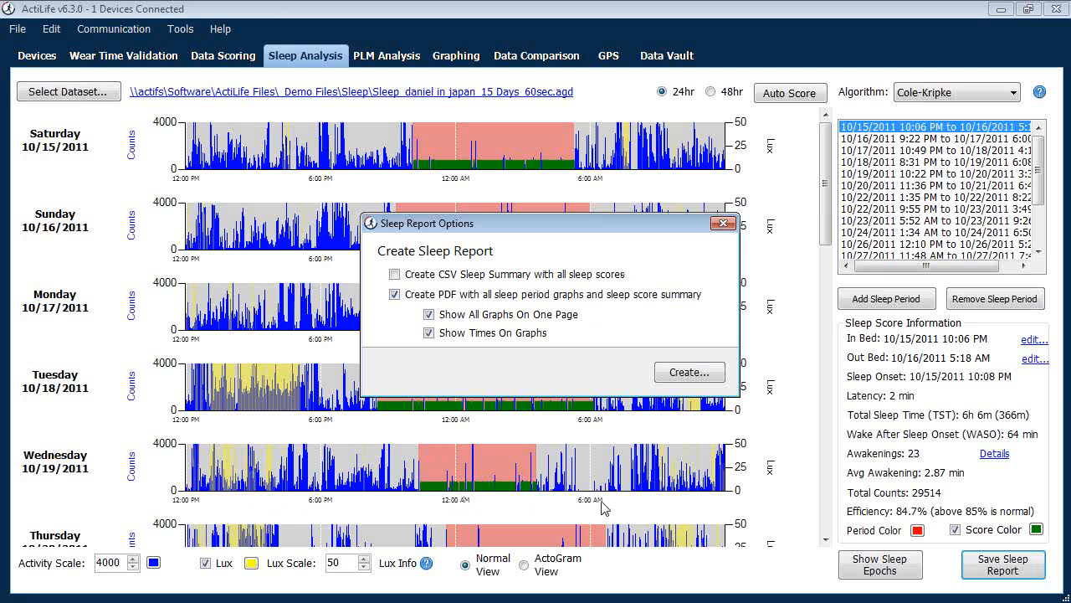
click(674, 378)
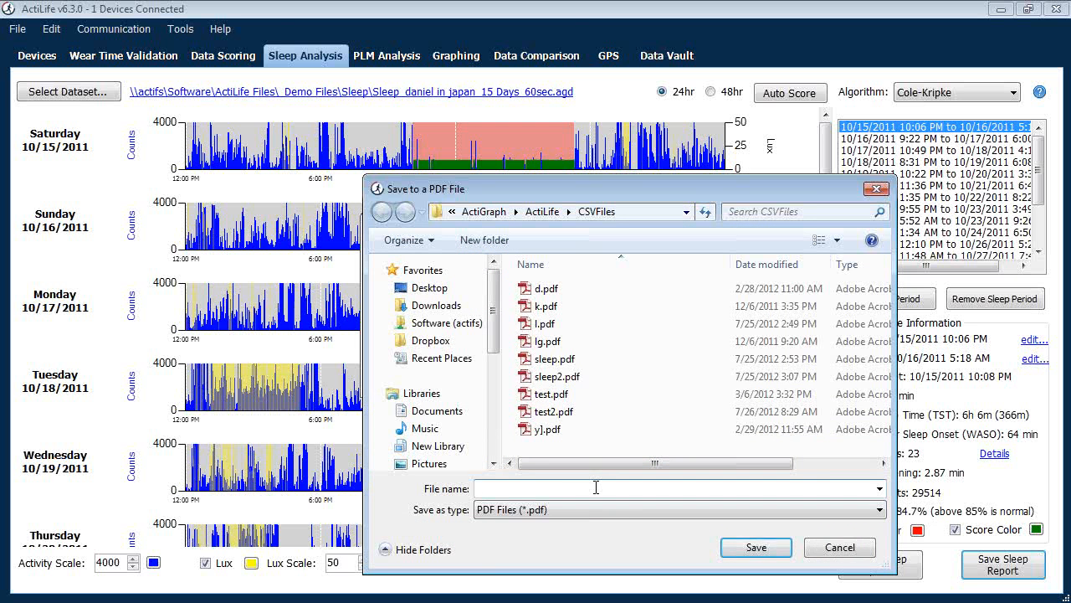
text(sleep3)
key(Return)
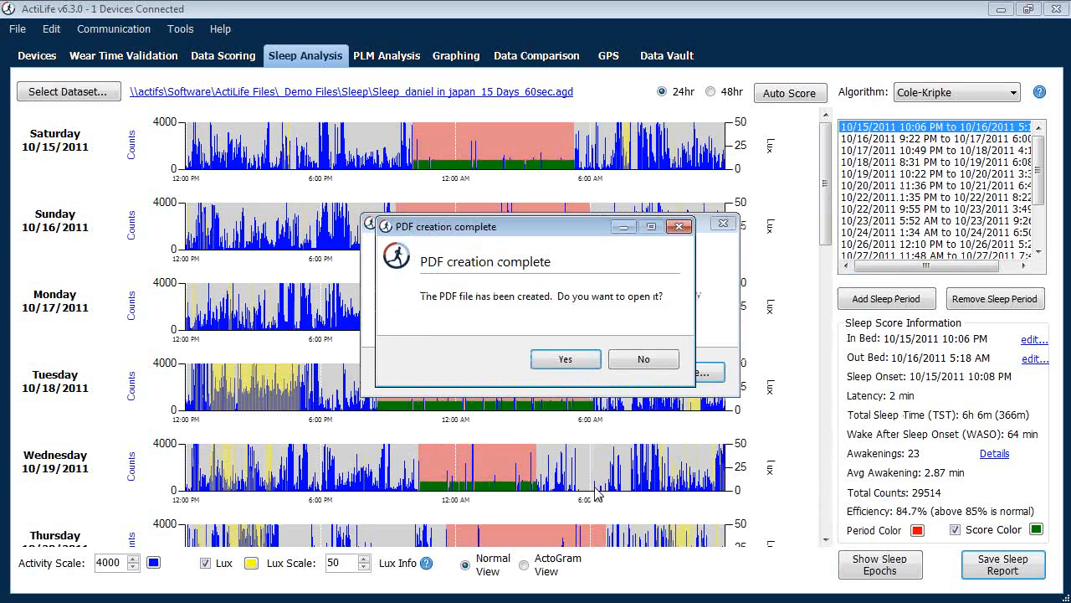
- Open the created PDF report in Adobe Reader, review its daily graphs and Sleep Scores table, and close it along with the report options
click(572, 363)
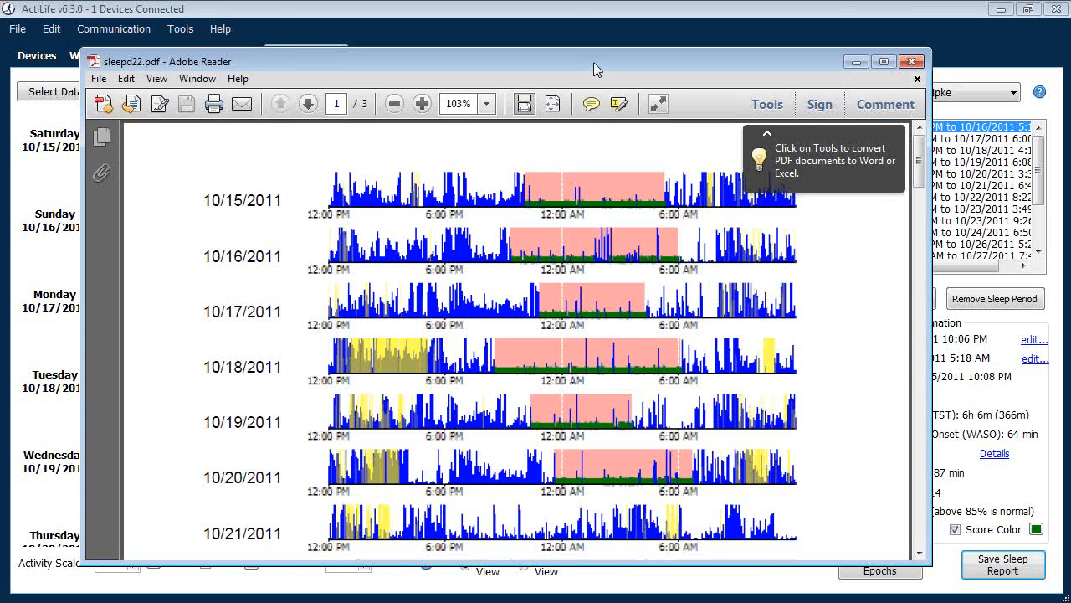
double_click(594, 62)
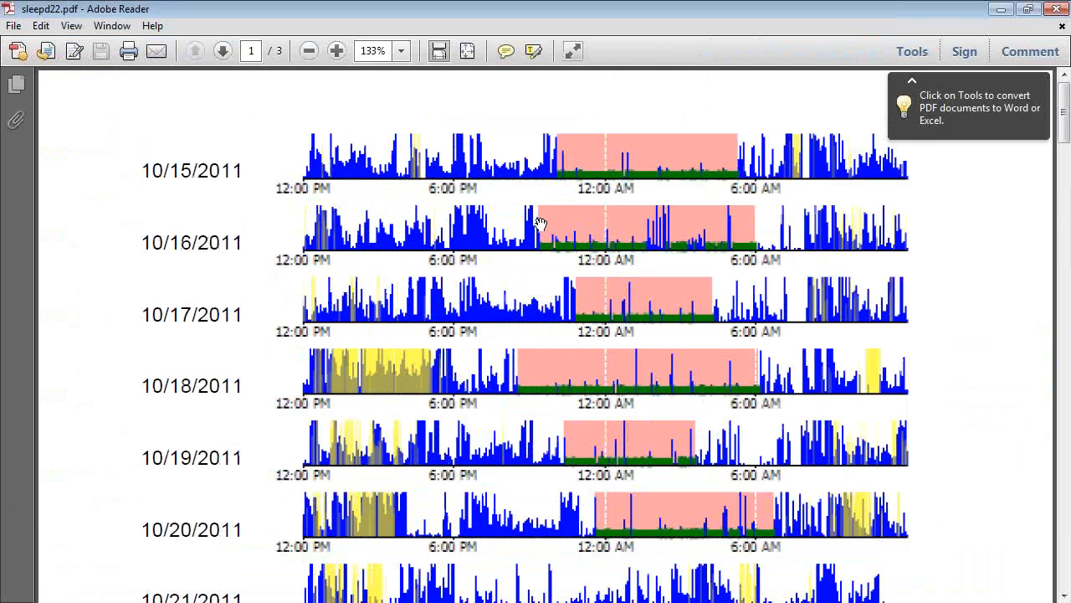
scroll(541, 223, down, 5)
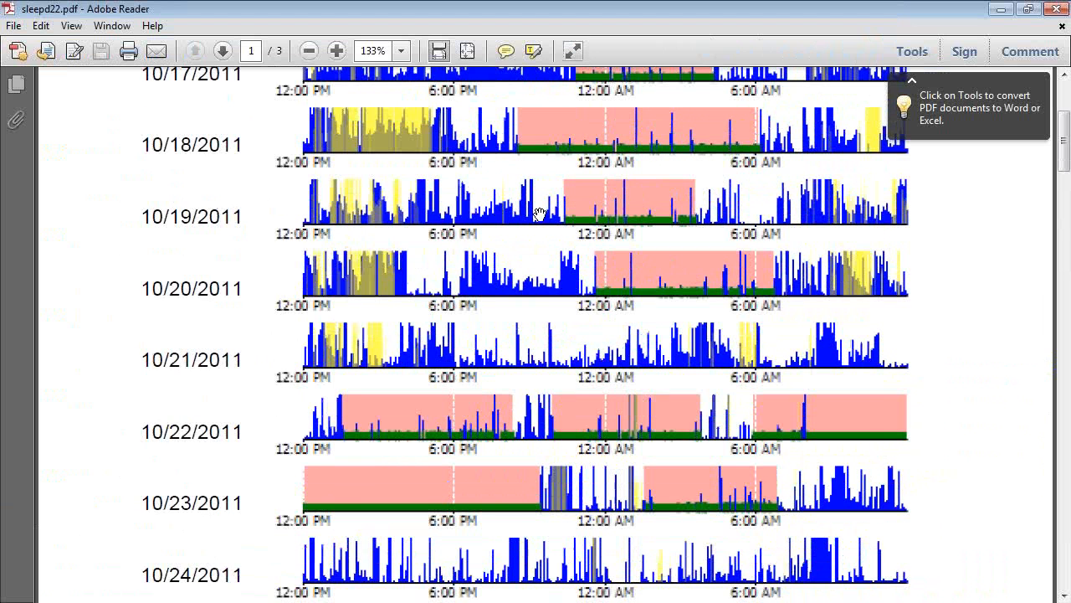
scroll(540, 214, down, 3)
scroll(540, 215, down, 3)
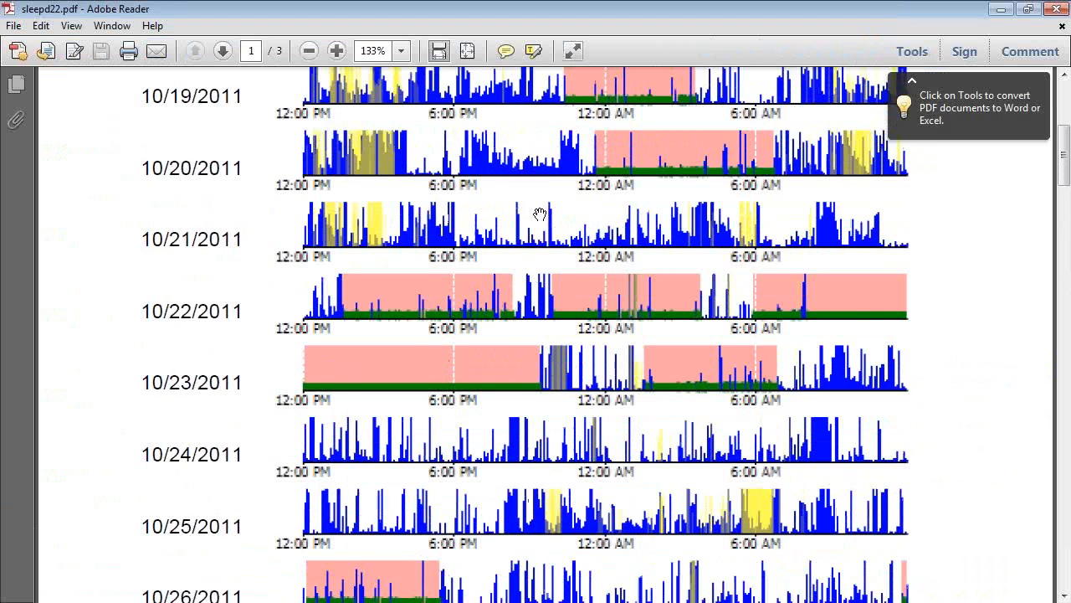
scroll(539, 214, down, 7)
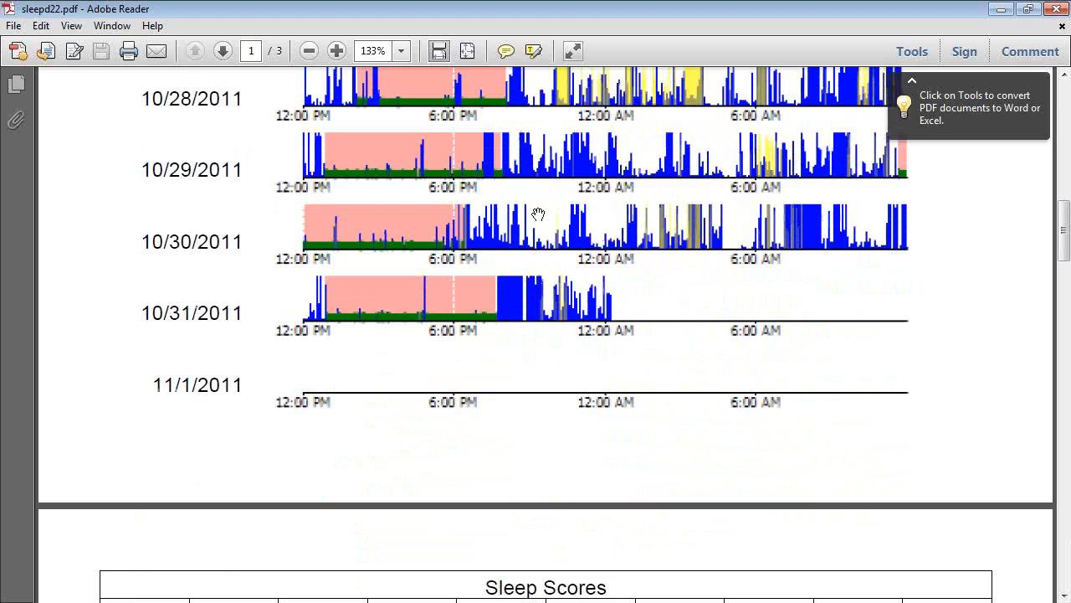
scroll(538, 215, down, 3)
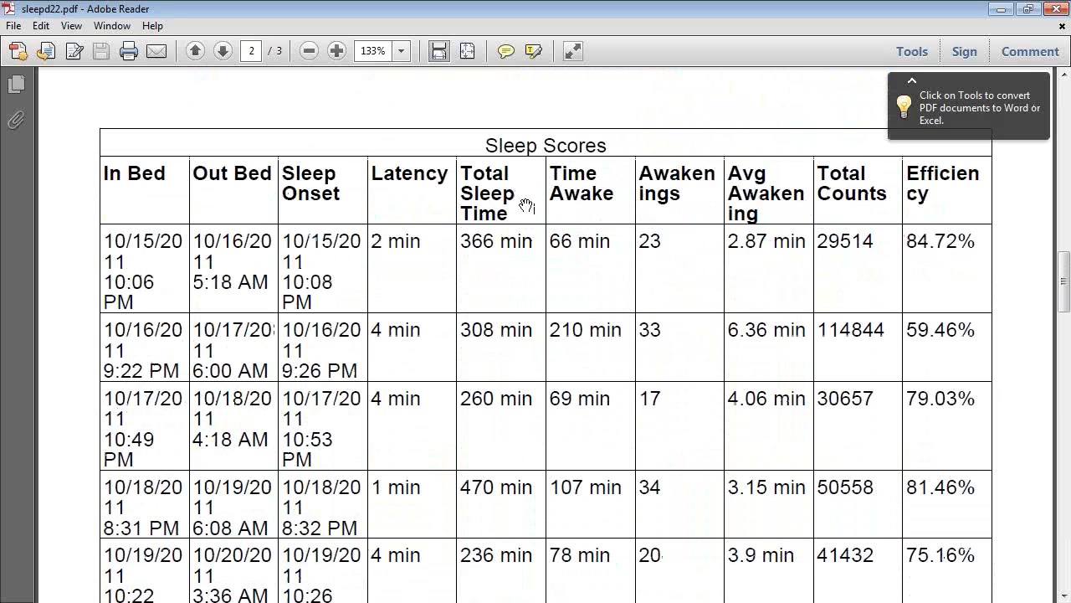
double_click(580, 7)
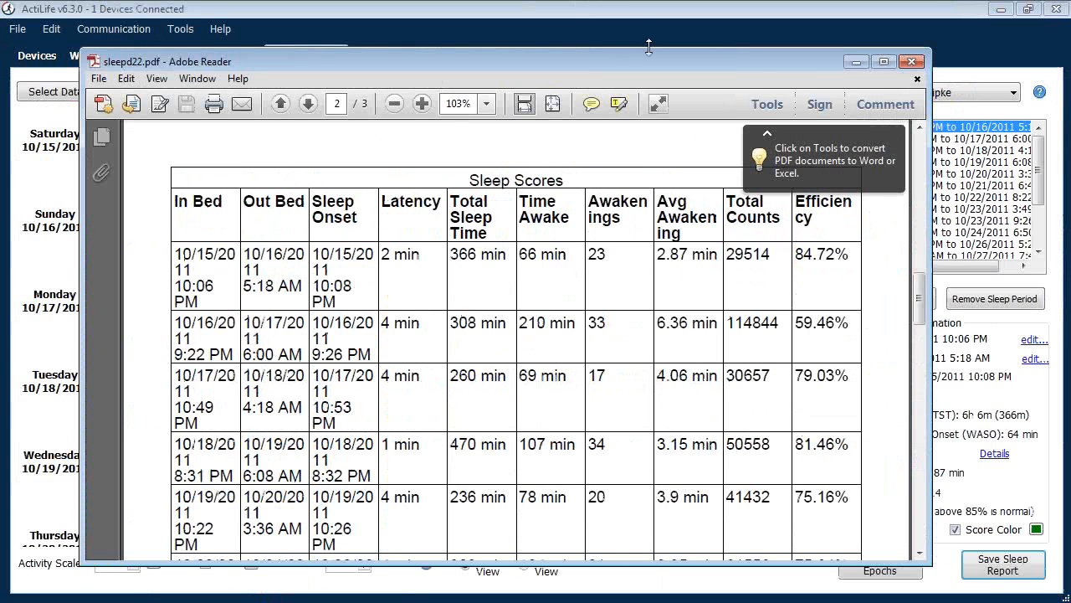
click(910, 62)
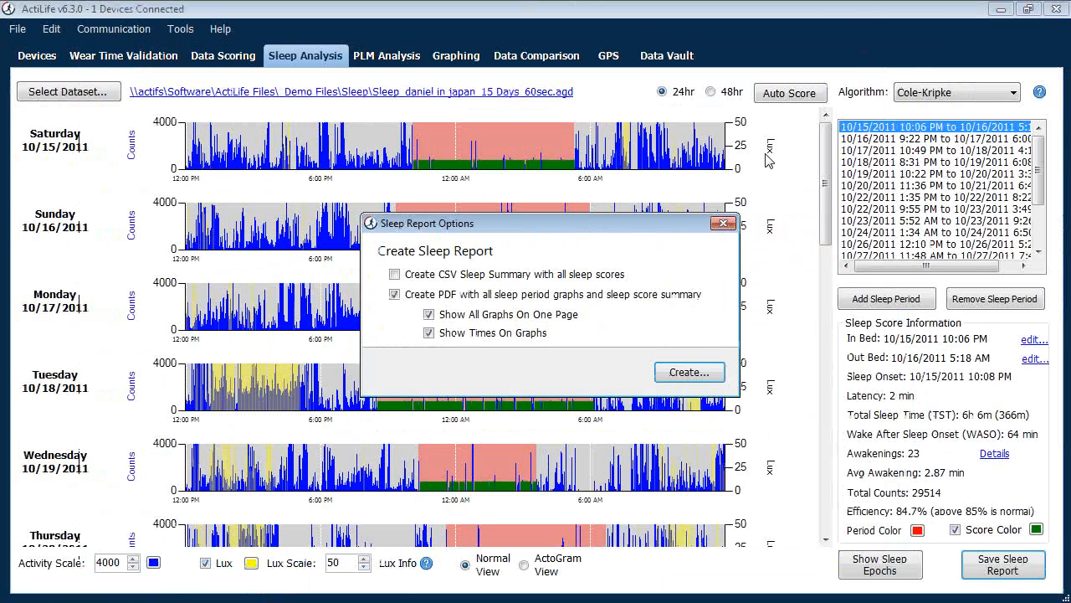
click(723, 224)
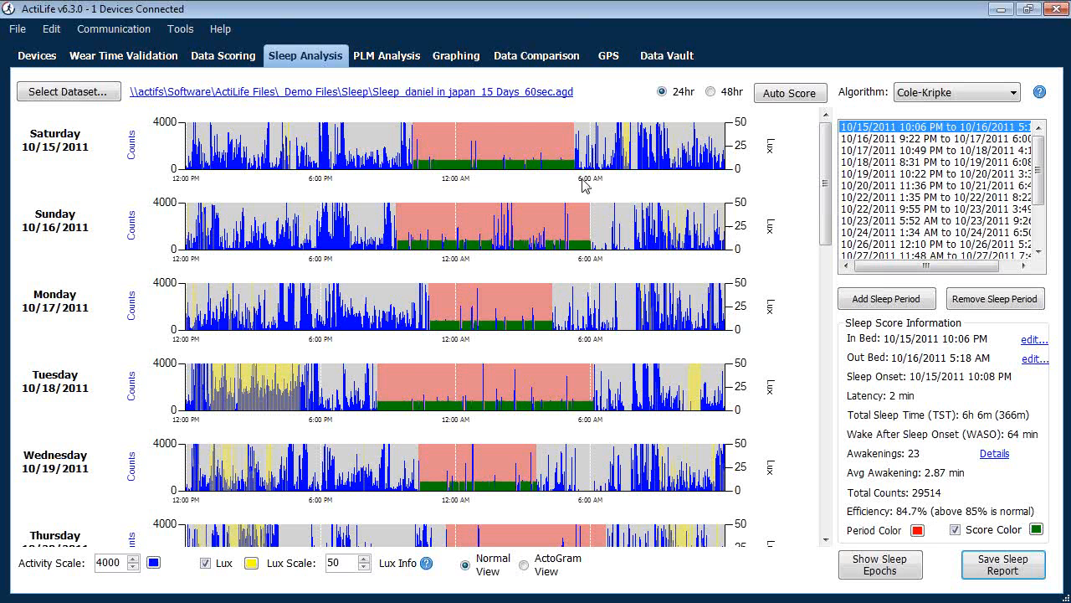
- Go to PLM Analysis and read its online help article on initializing devices, foot placement, downloading and PLM scoring in the browser
click(386, 58)
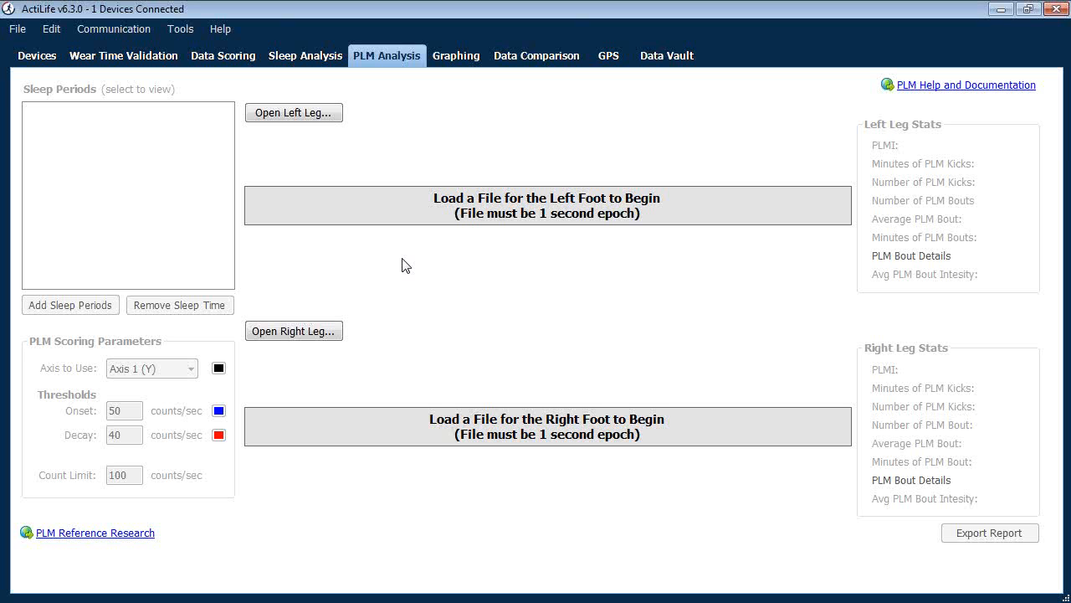
click(926, 86)
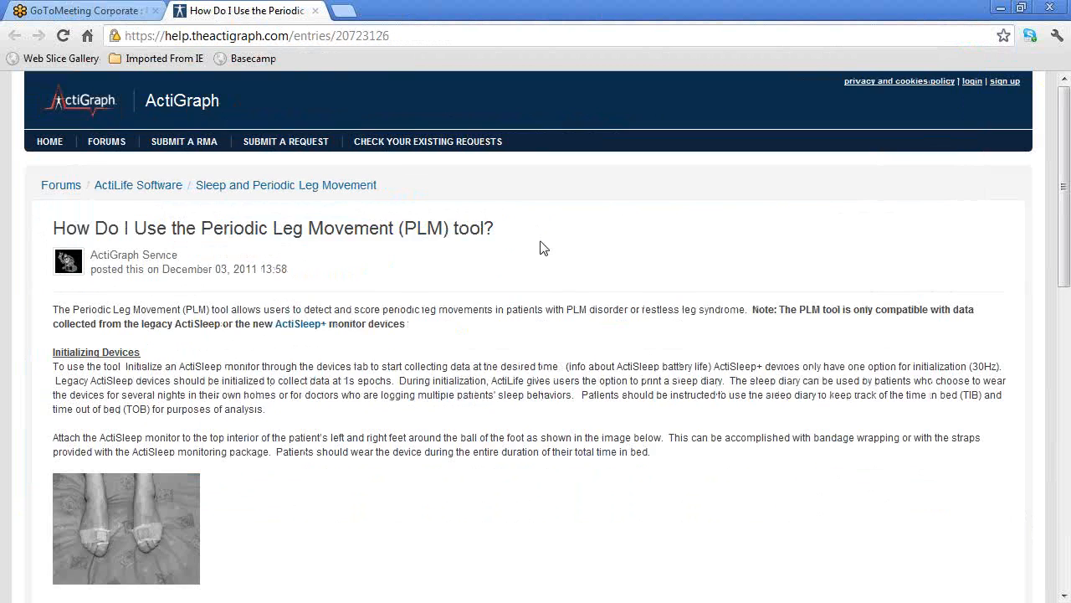
scroll(541, 246, down, 3)
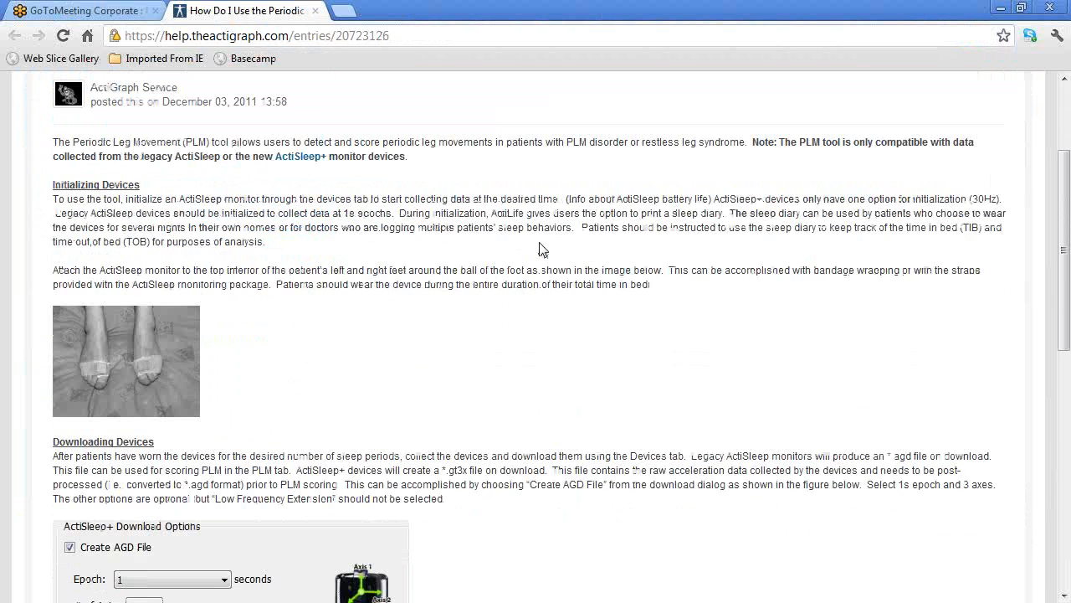
scroll(541, 249, up, 2)
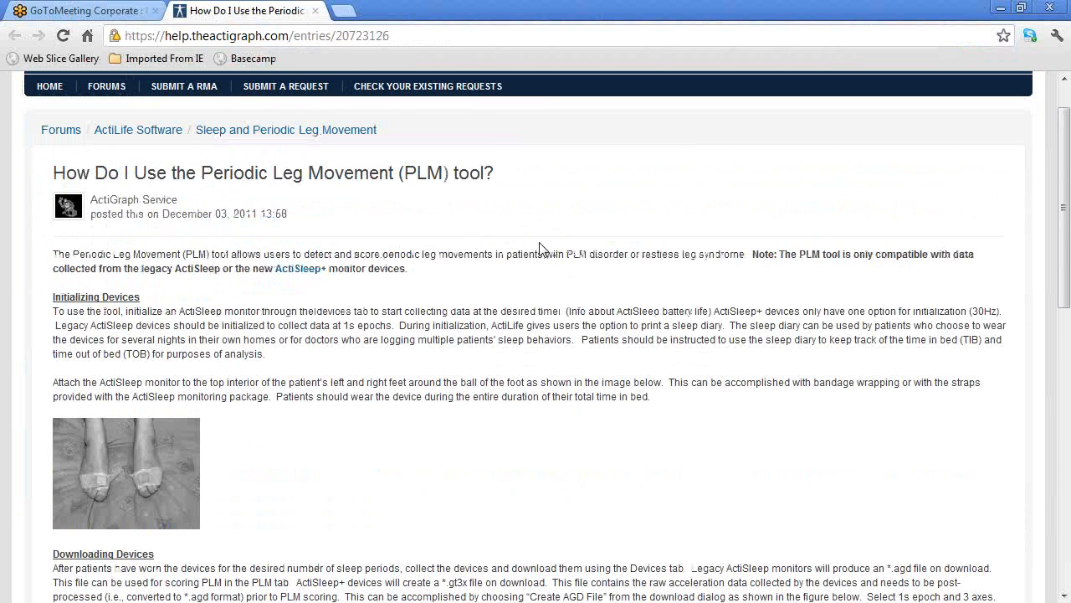
scroll(541, 248, down, 1)
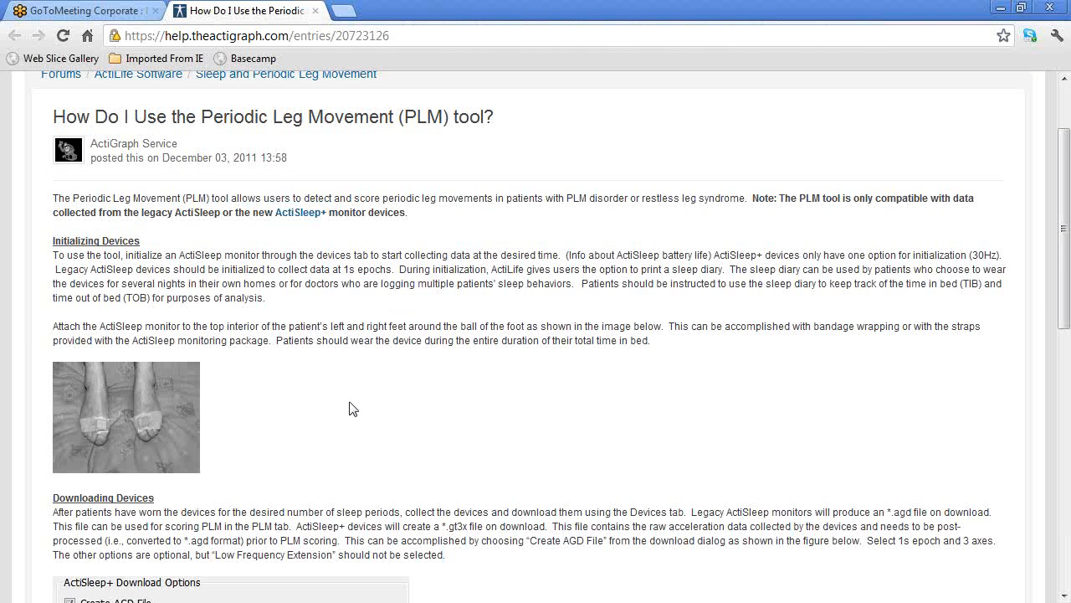
scroll(352, 408, down, 1)
scroll(352, 408, down, 7)
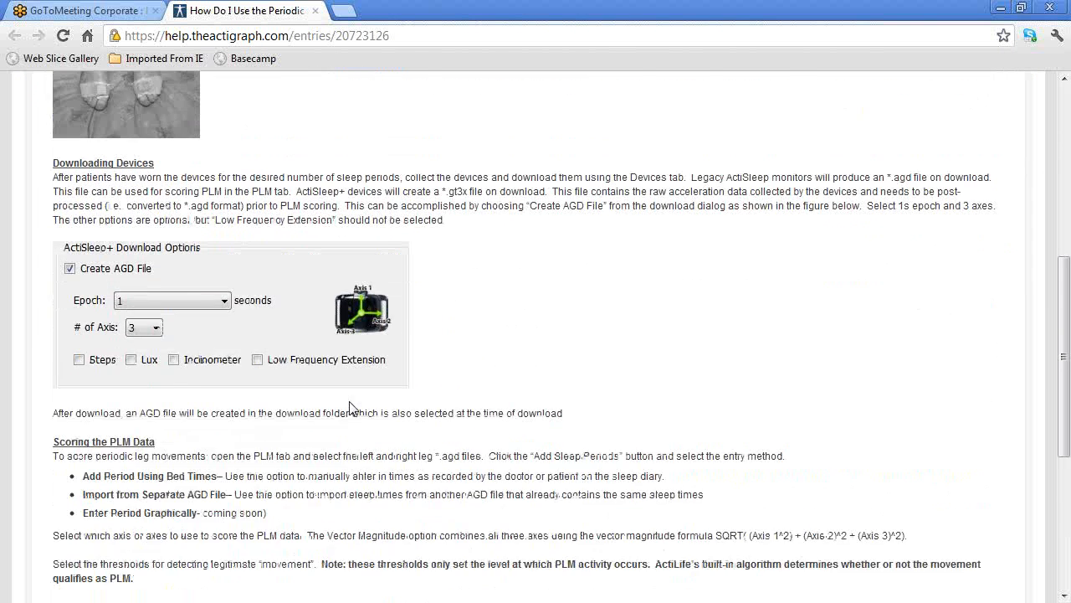
scroll(352, 408, up, 9)
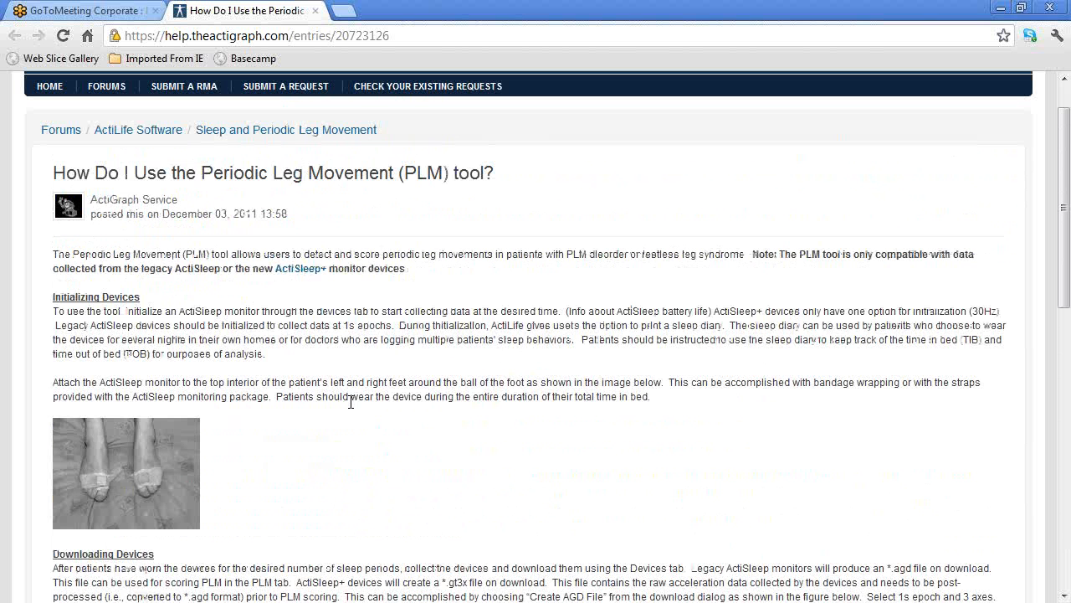
click(1000, 10)
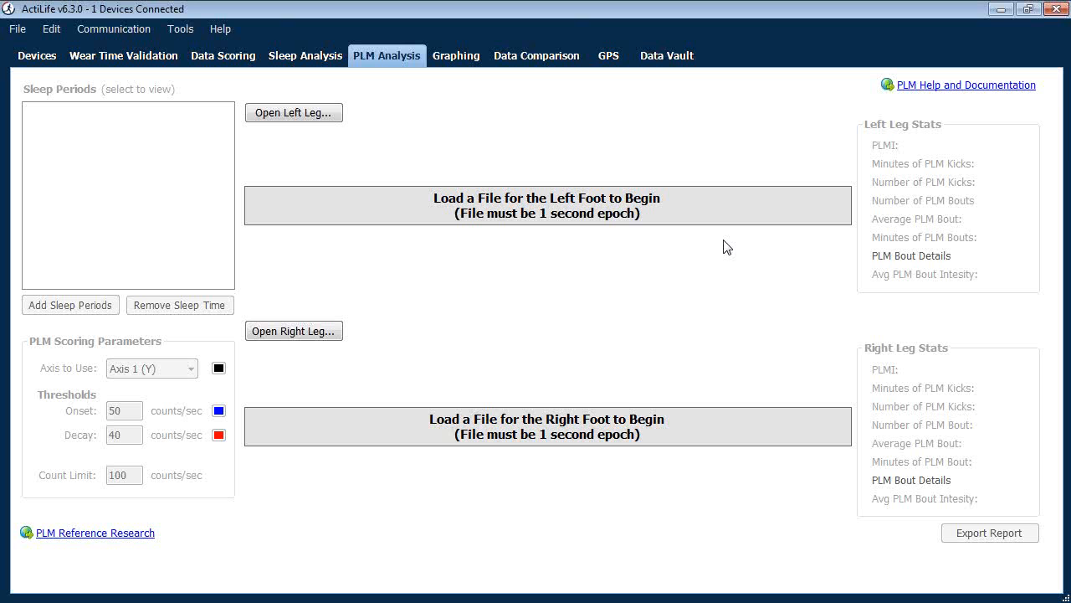
- Load the 1st night left-leg and right-leg 1-second AGD files from the plm folder into the PLM analysis
click(326, 115)
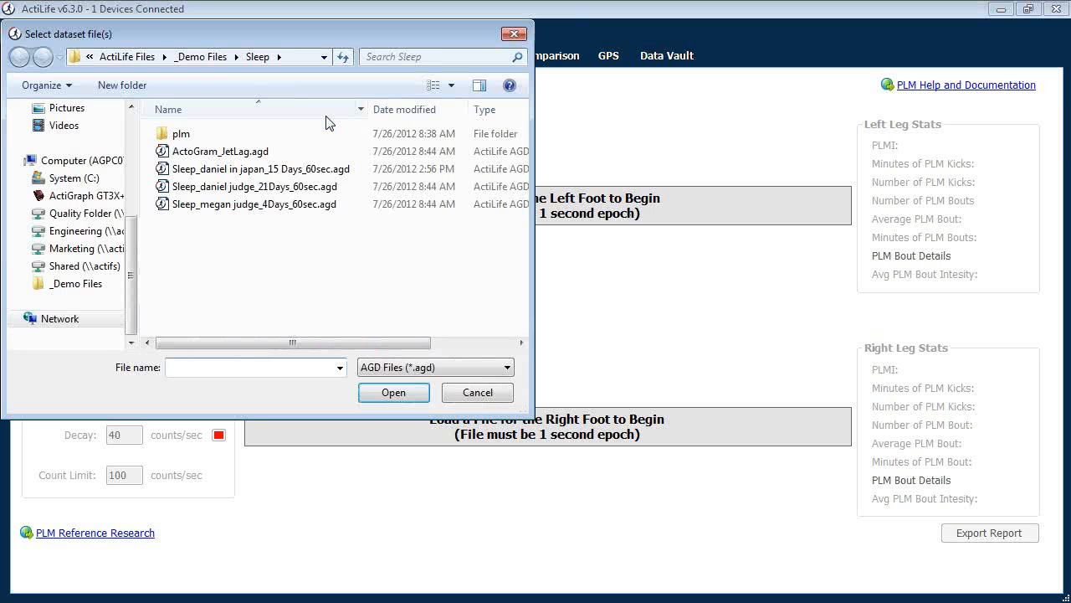
double_click(252, 136)
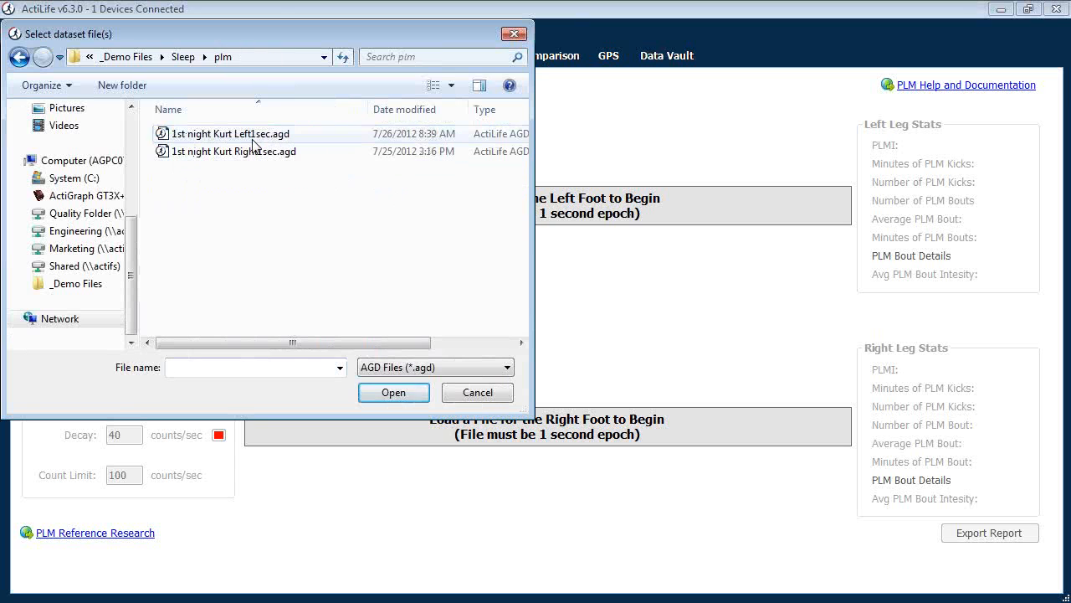
double_click(289, 136)
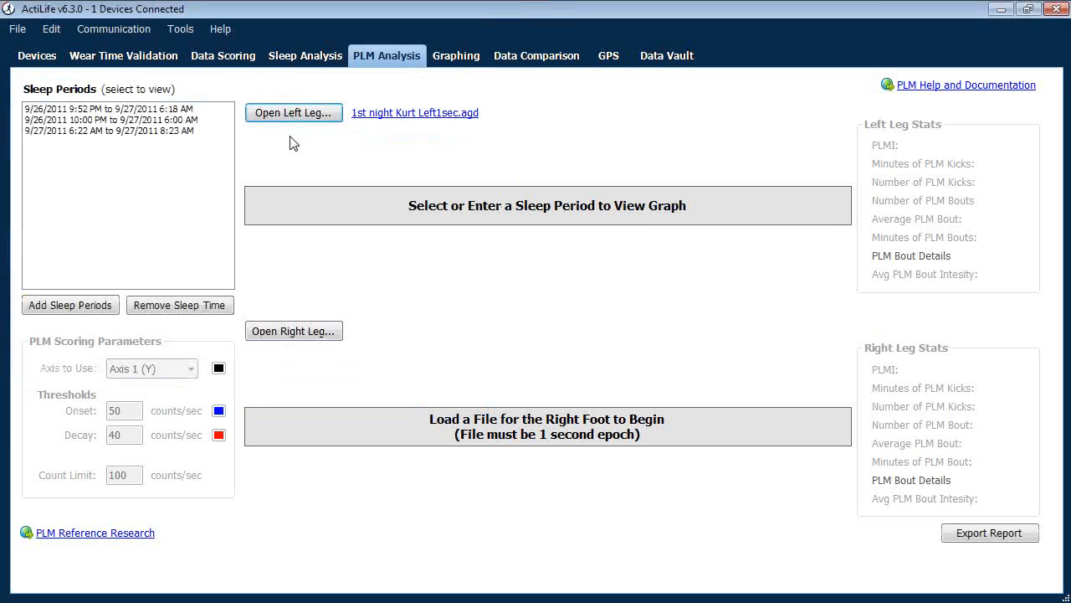
click(312, 331)
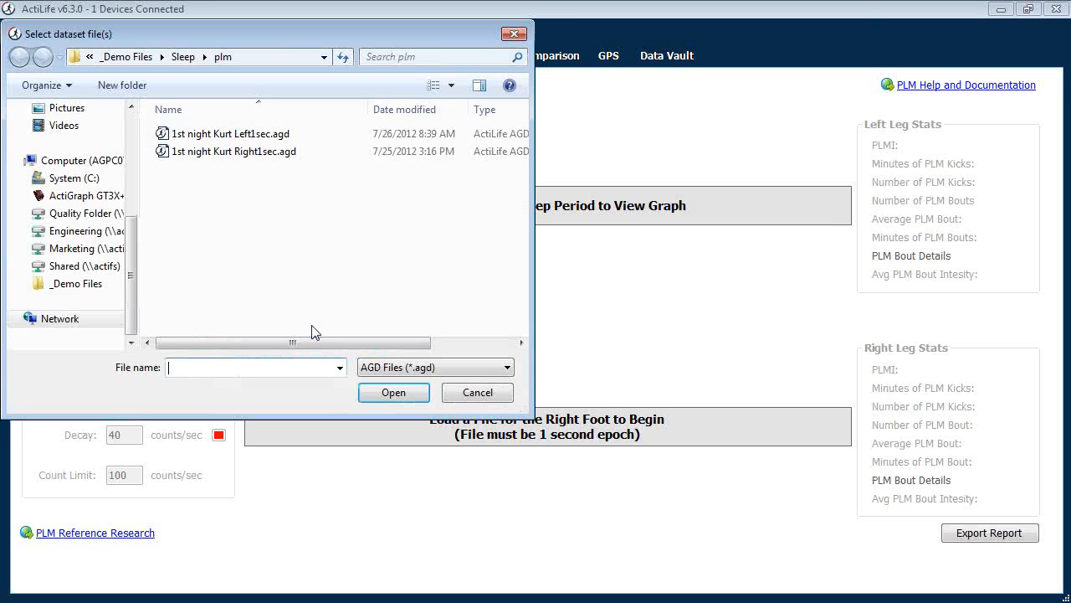
click(270, 154)
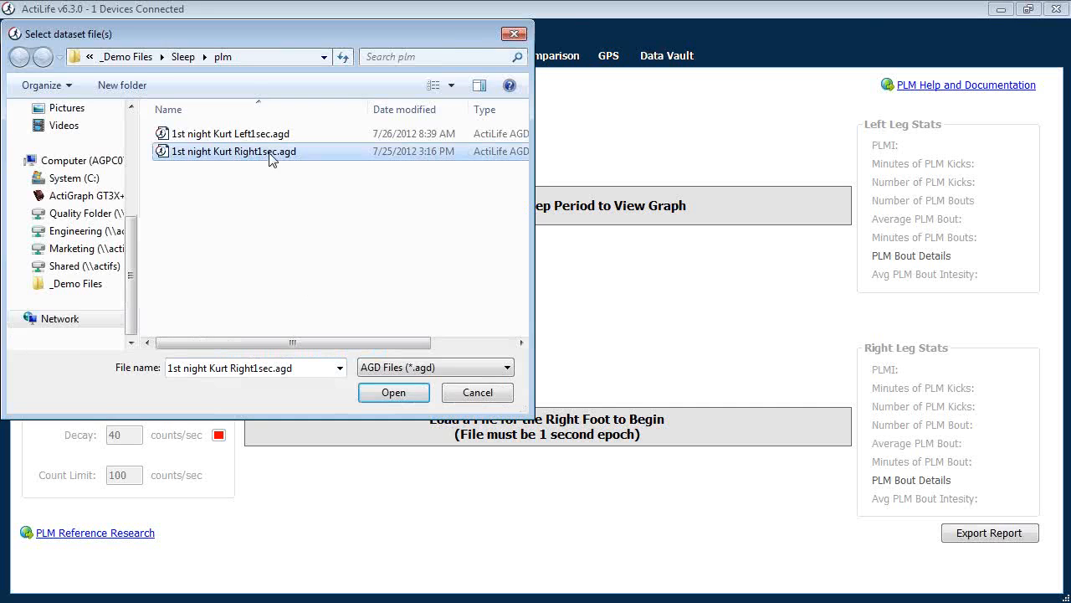
double_click(270, 154)
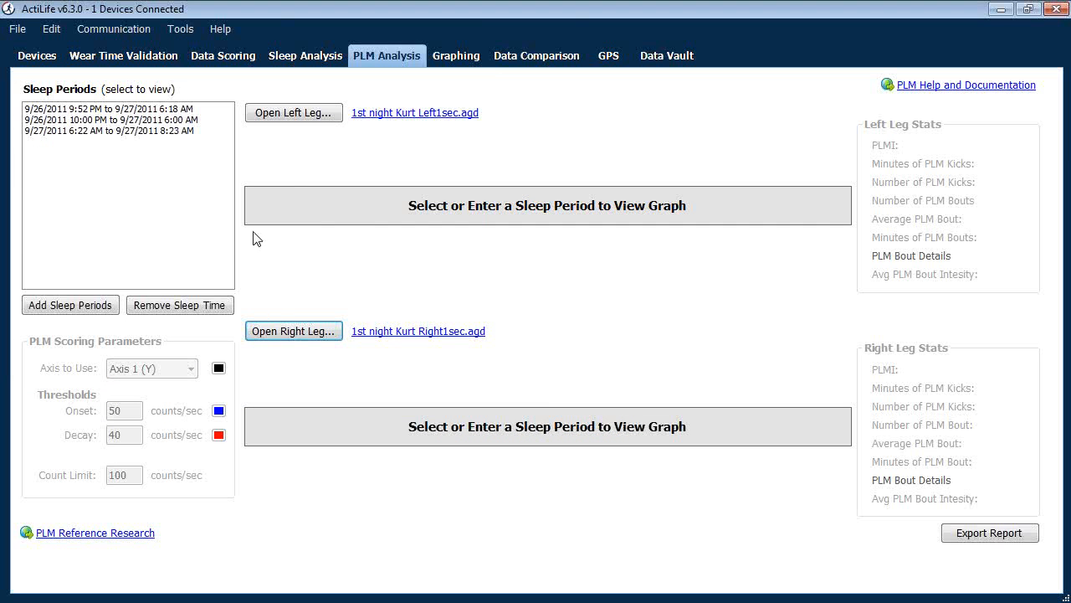
- Display the sleep period starting 9/26/2011 9:52 PM, inspect the left leg's PLM bouts around midnight at close range, and restore the full range
click(171, 112)
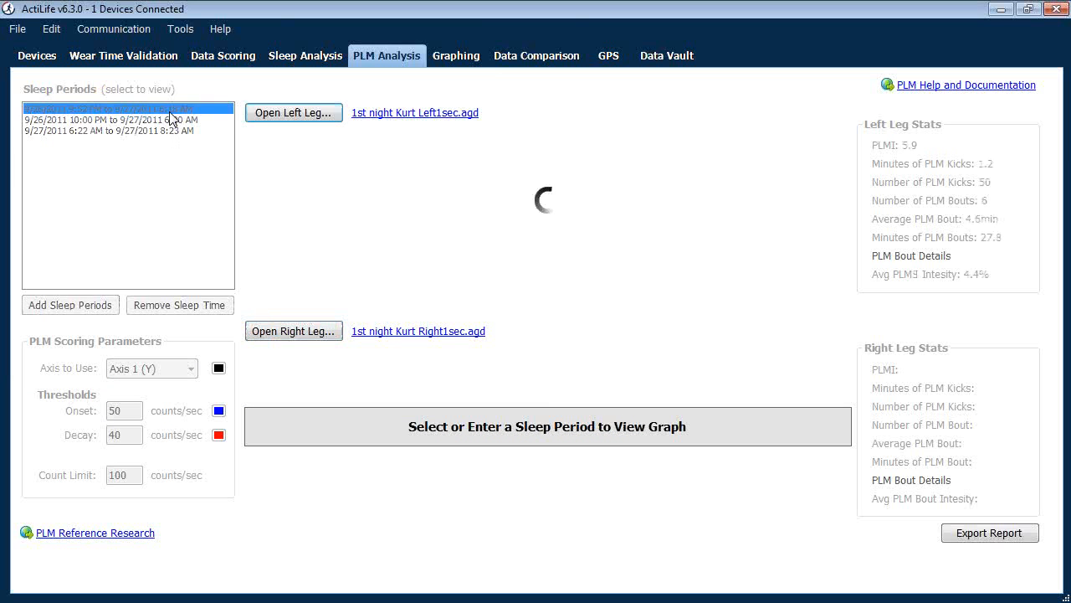
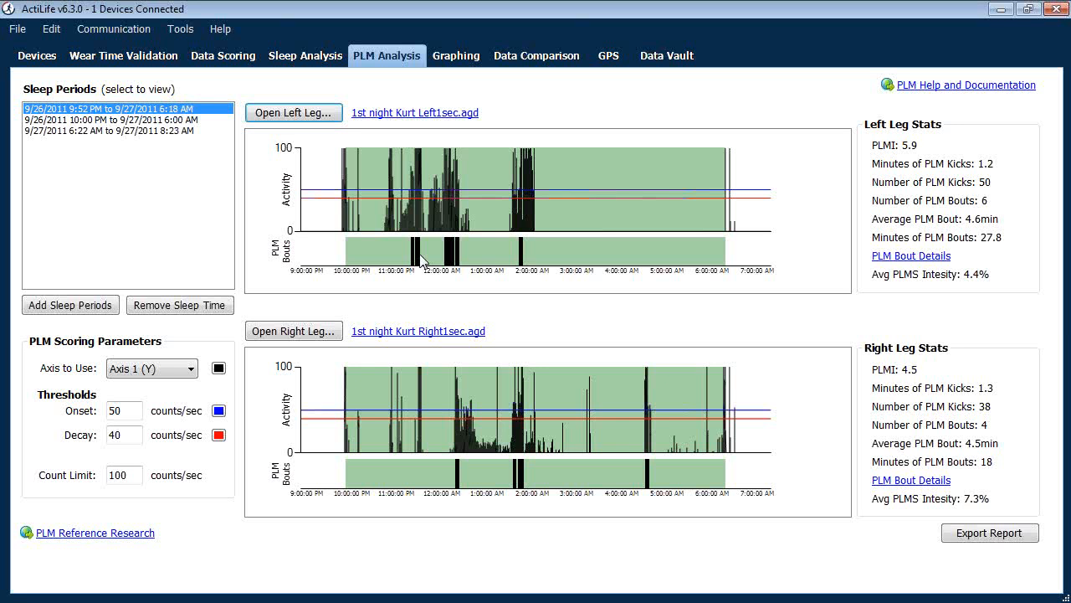
click(606, 214)
drag(425, 193, 475, 194)
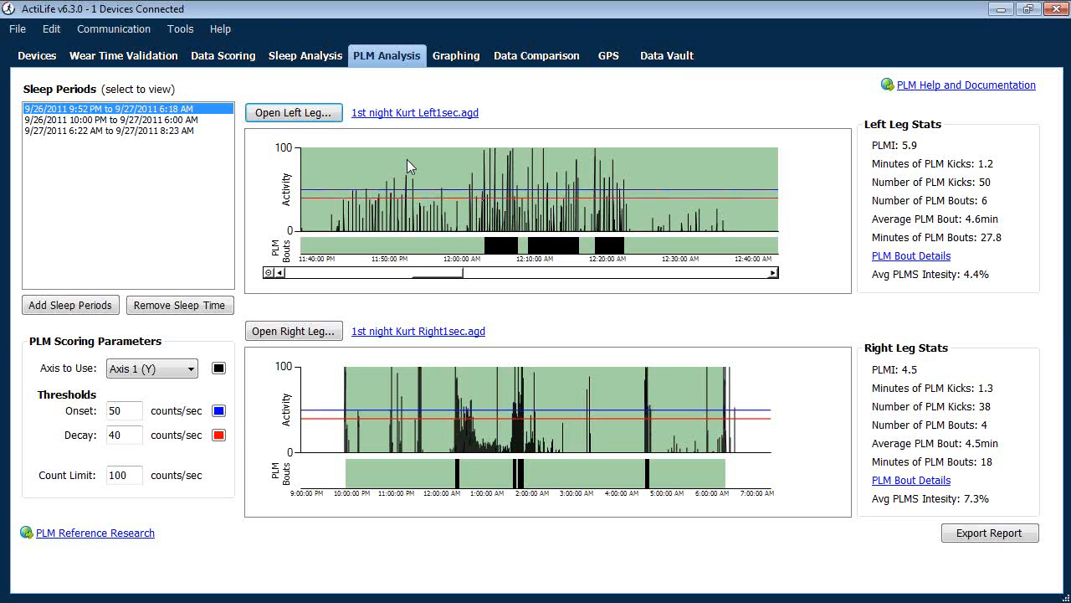
click(268, 275)
- Set the PLM onset threshold to 60 counts/sec
click(136, 417)
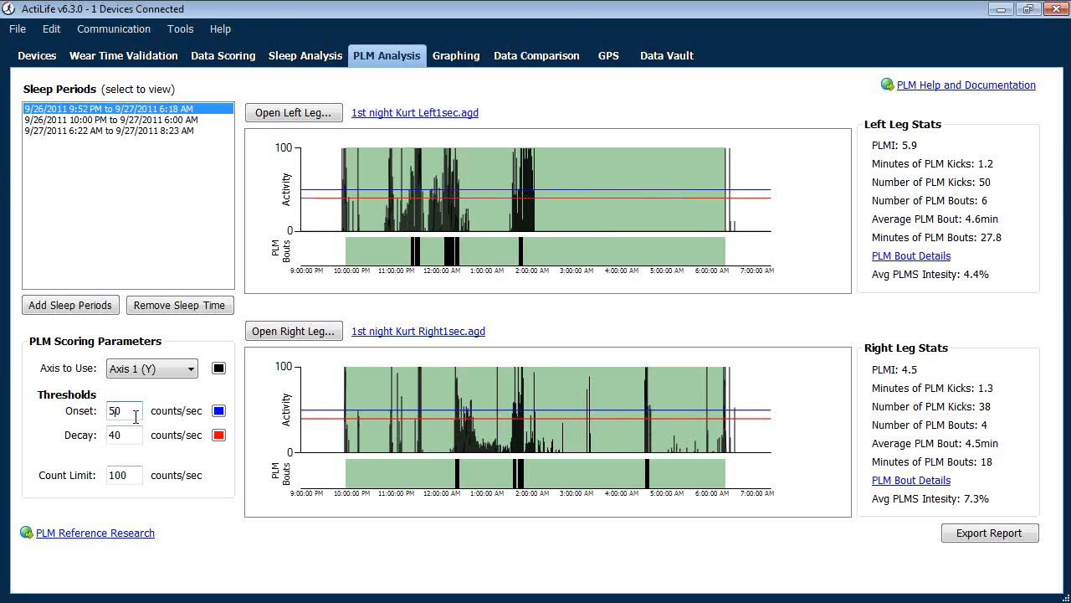
key(BackSpace)
key(BackSpace)
text(60)
key(Tab)
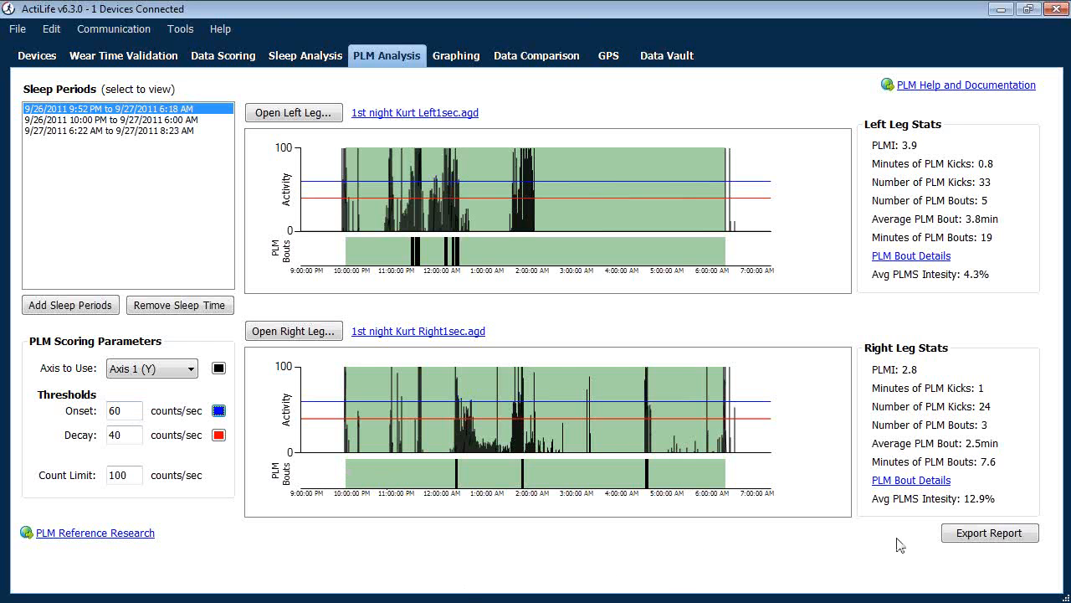
- Export a PLM report for both legs using the prefilled subject details, and position the report view over the main window
click(975, 536)
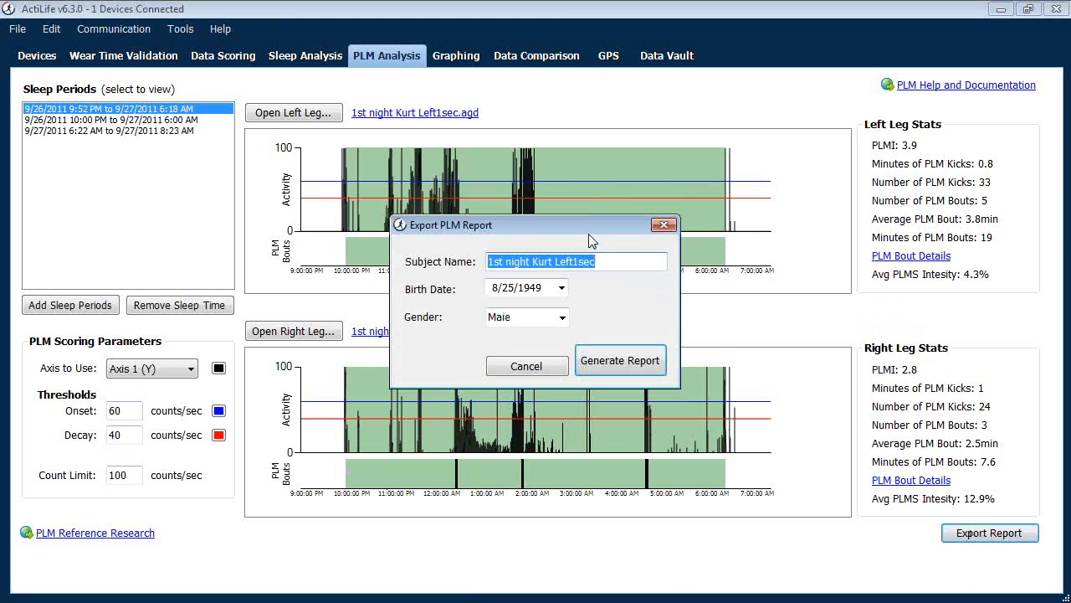
drag(590, 229, 589, 217)
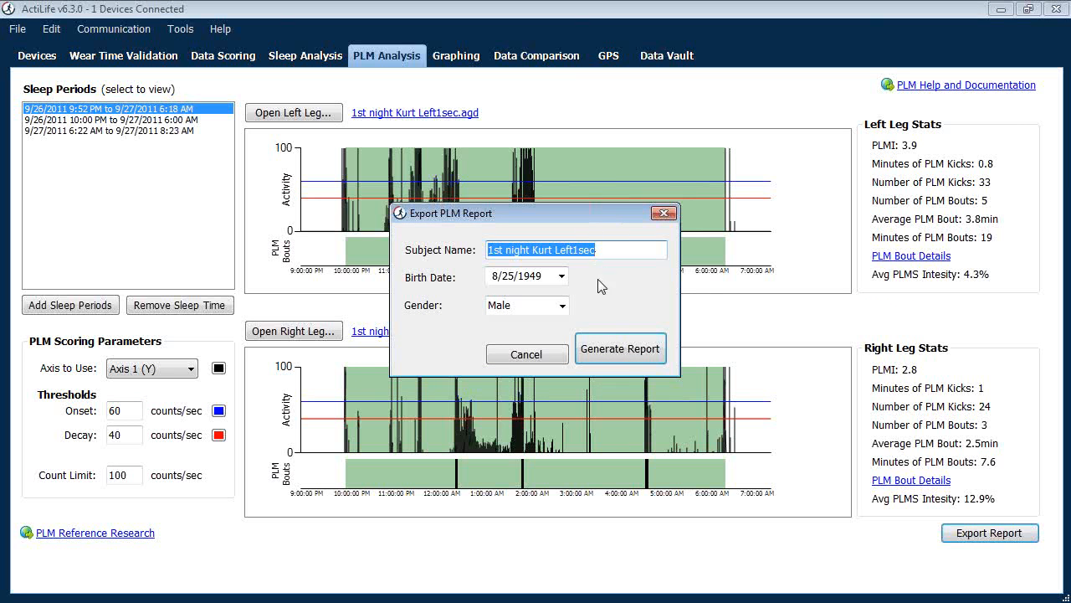
click(624, 363)
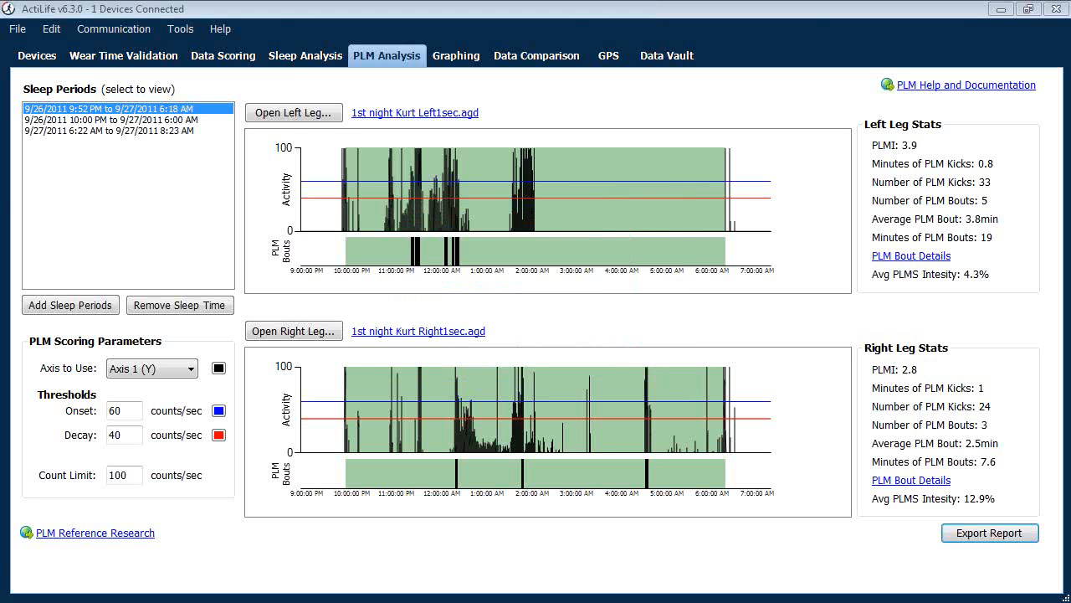
drag(0, 90, 483, 100)
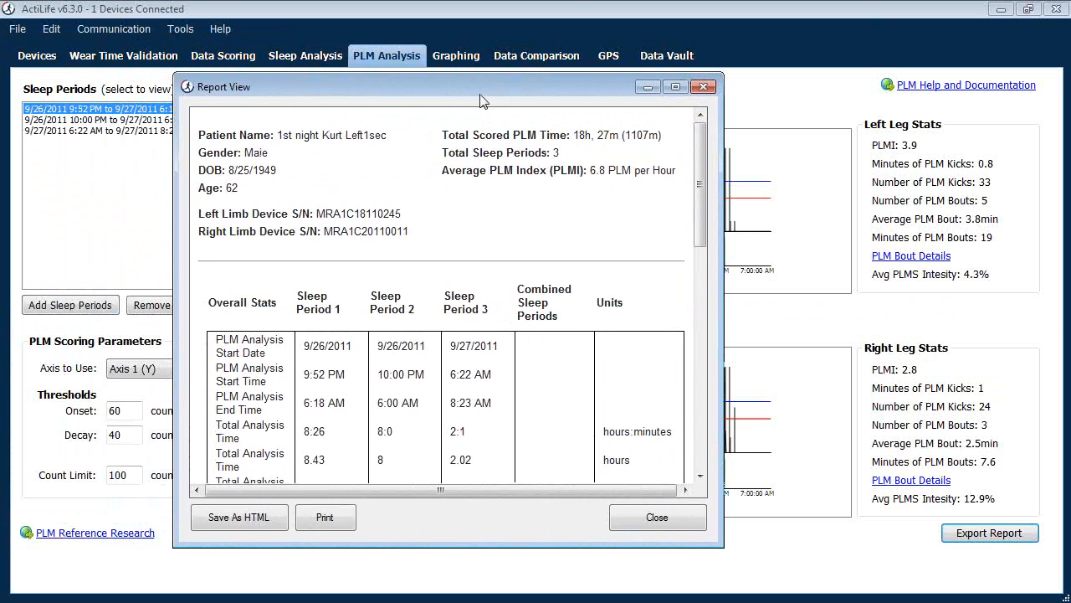
drag(481, 100, 549, 86)
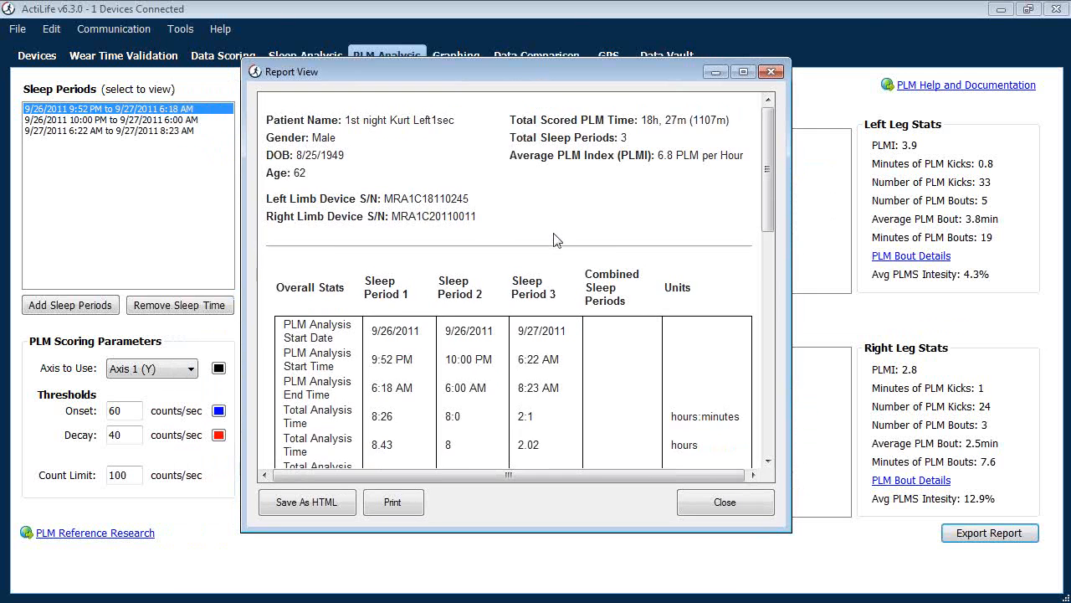
- Review the PLM report's overall, left limb, right limb and both limbs tables, and close the report
scroll(554, 240, down, 5)
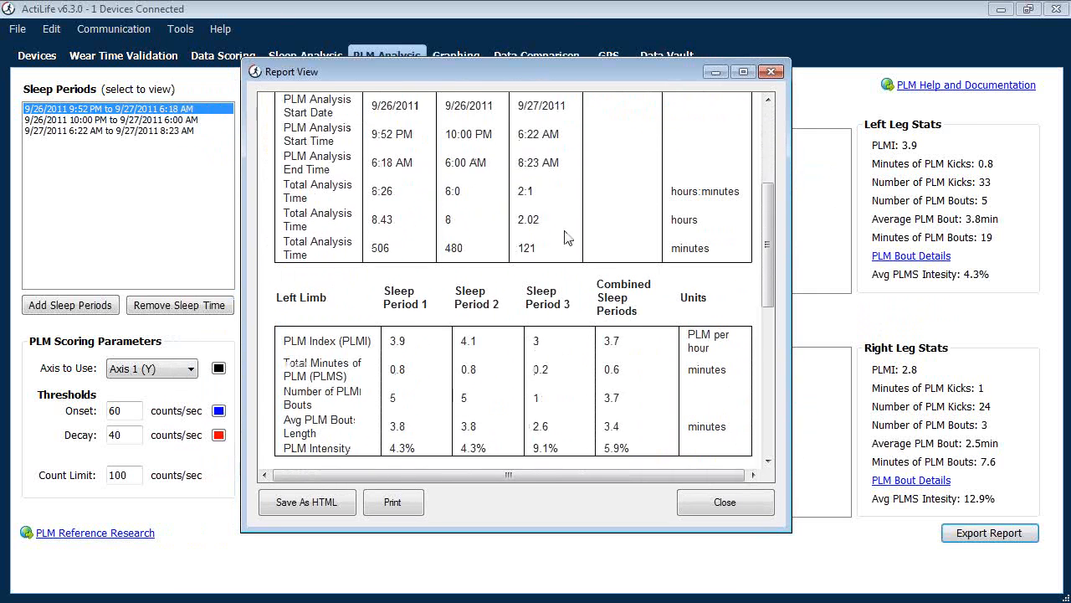
scroll(567, 236, down, 8)
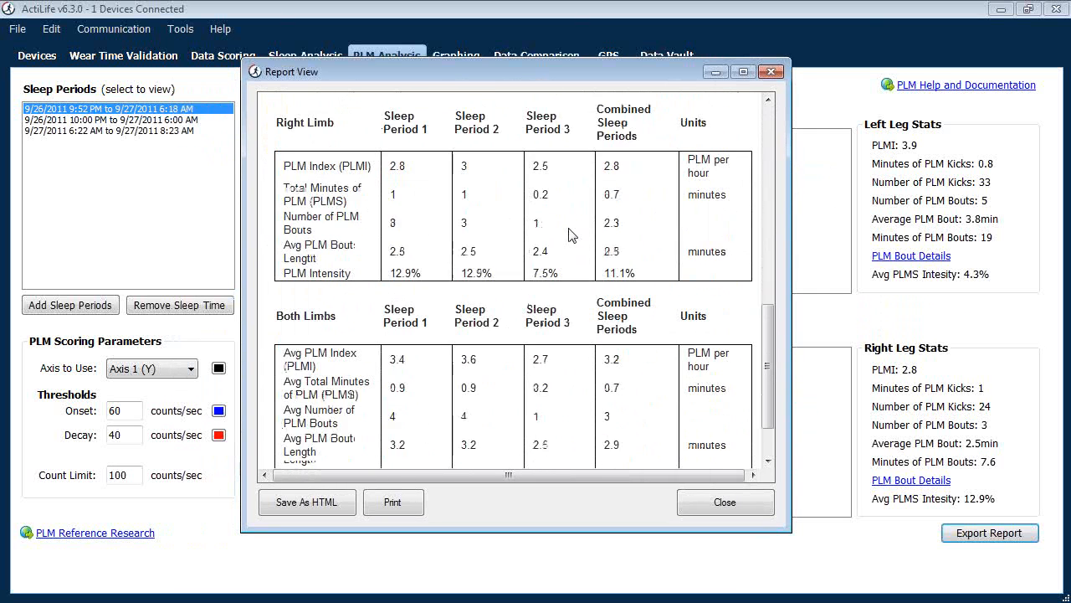
scroll(569, 234, down, 2)
scroll(573, 231, up, 13)
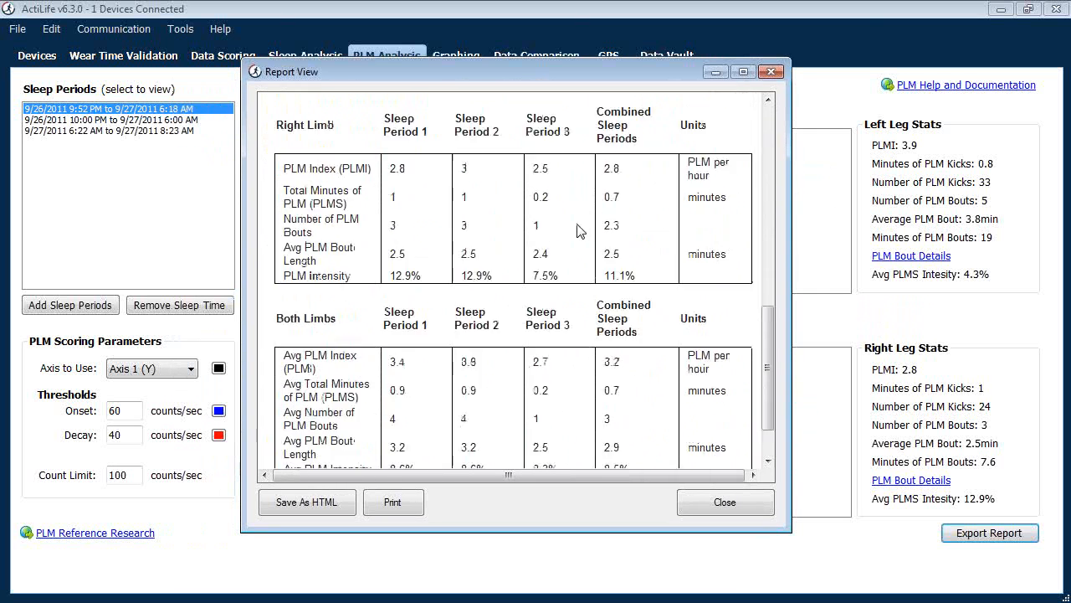
scroll(578, 230, down, 9)
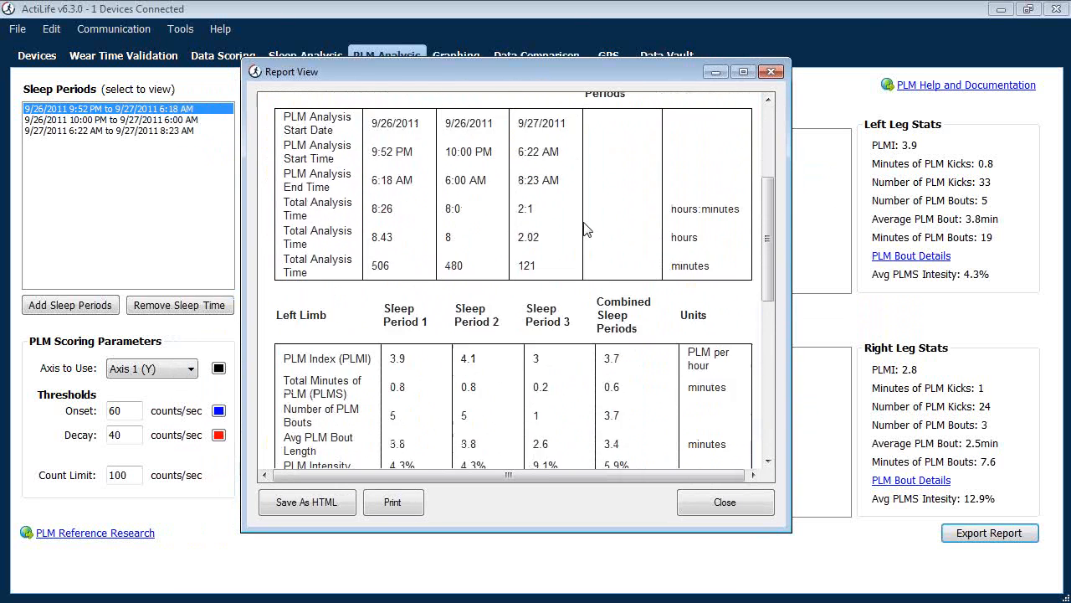
scroll(586, 230, down, 1)
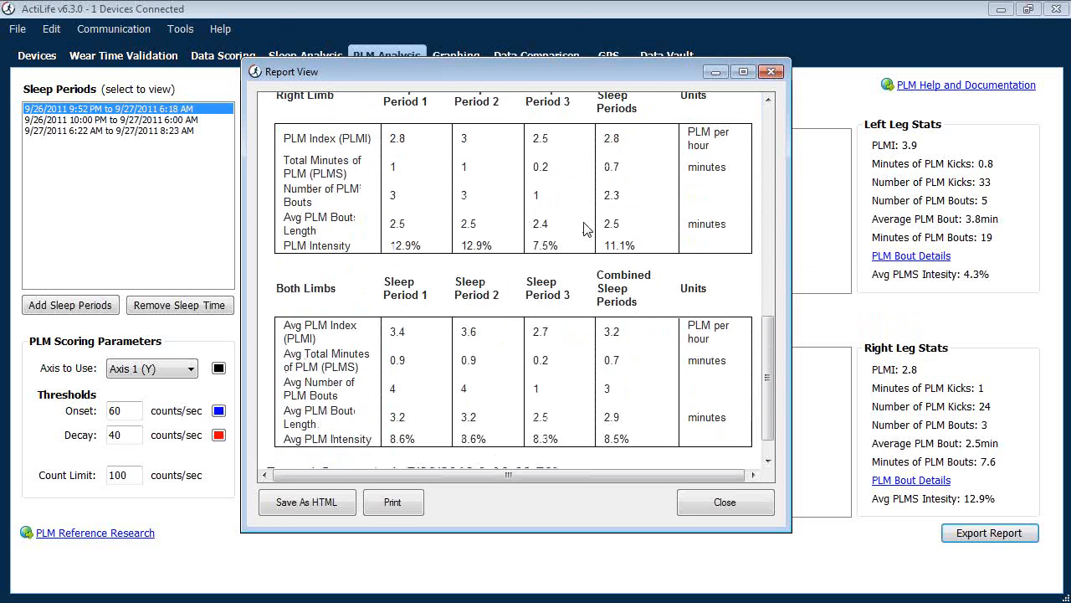
scroll(586, 230, down, 1)
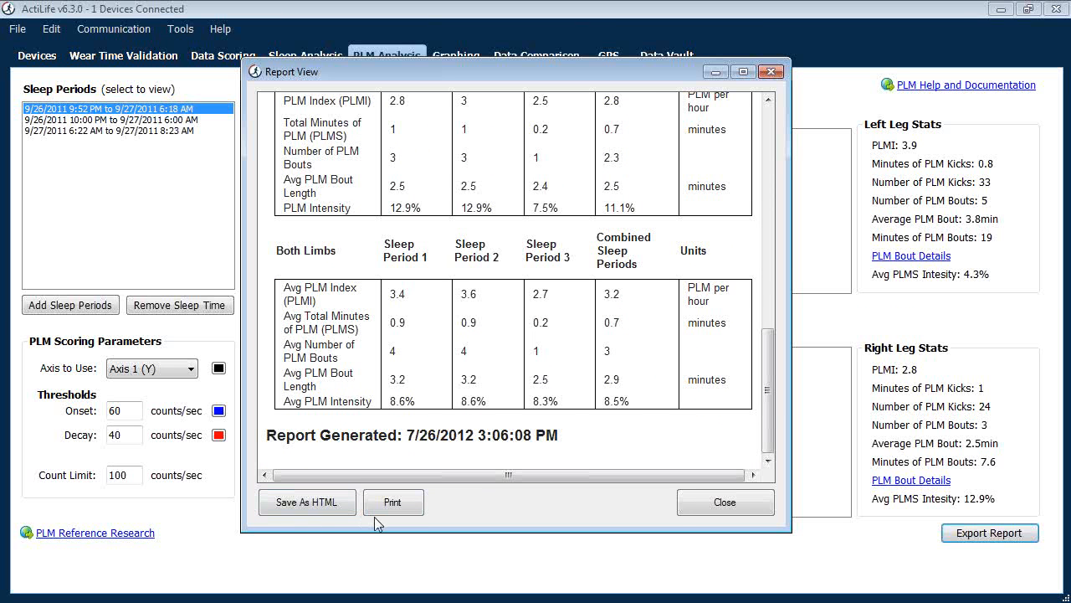
click(699, 511)
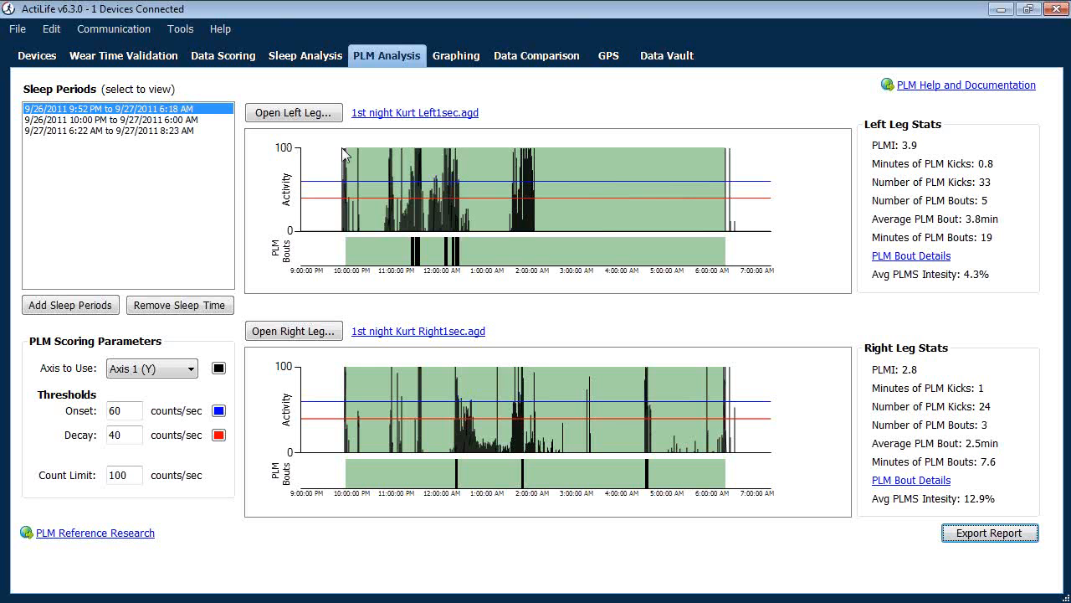
- Show the ActiSleep+ download option that creates a clinical report on download, and leave the options without downloading
click(50, 64)
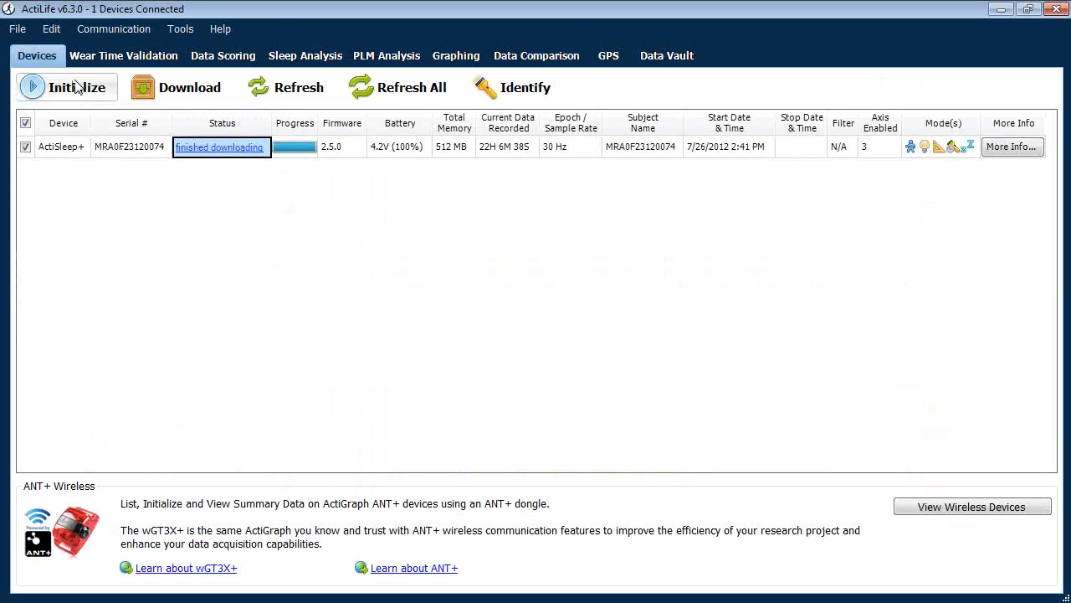
click(131, 154)
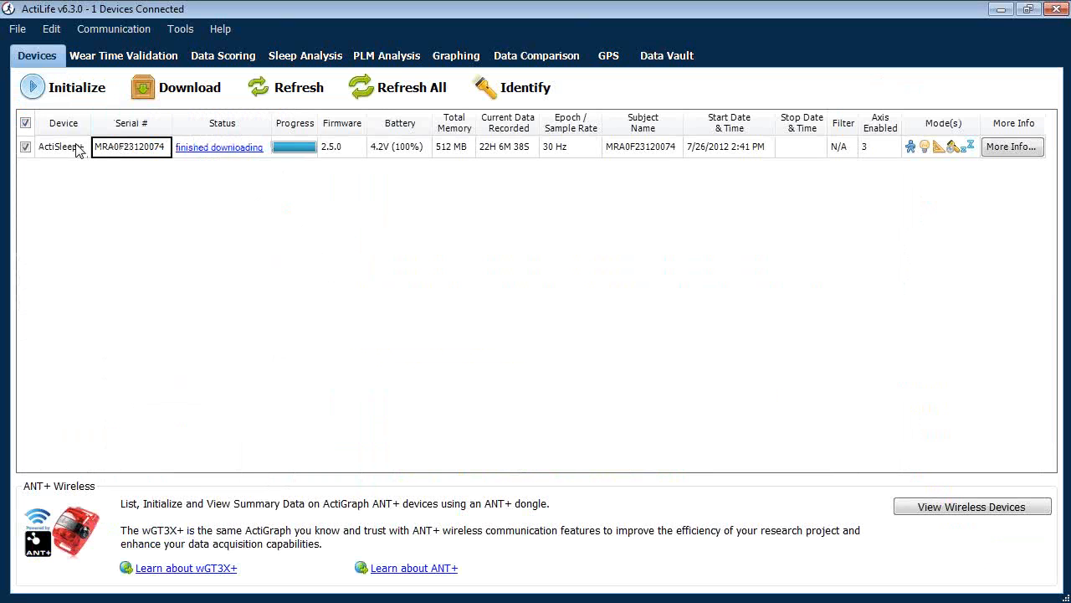
click(164, 95)
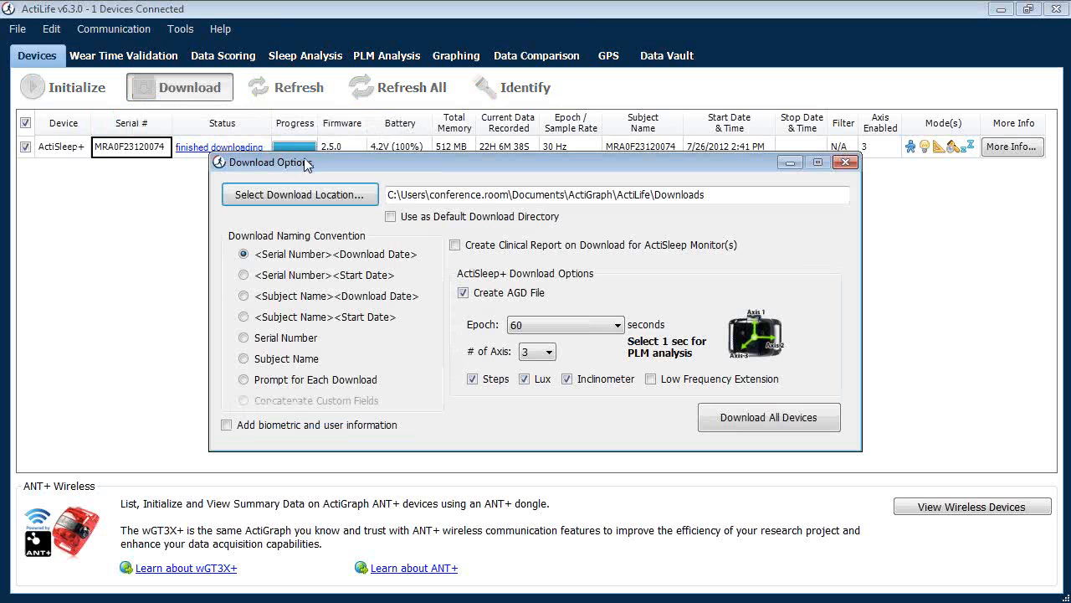
click(481, 251)
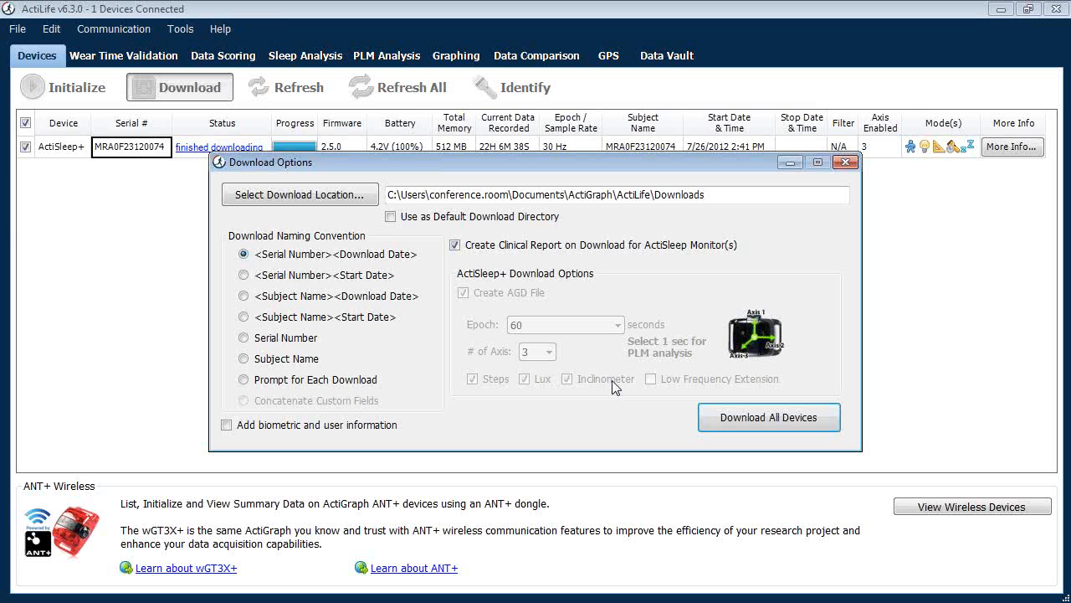
click(849, 163)
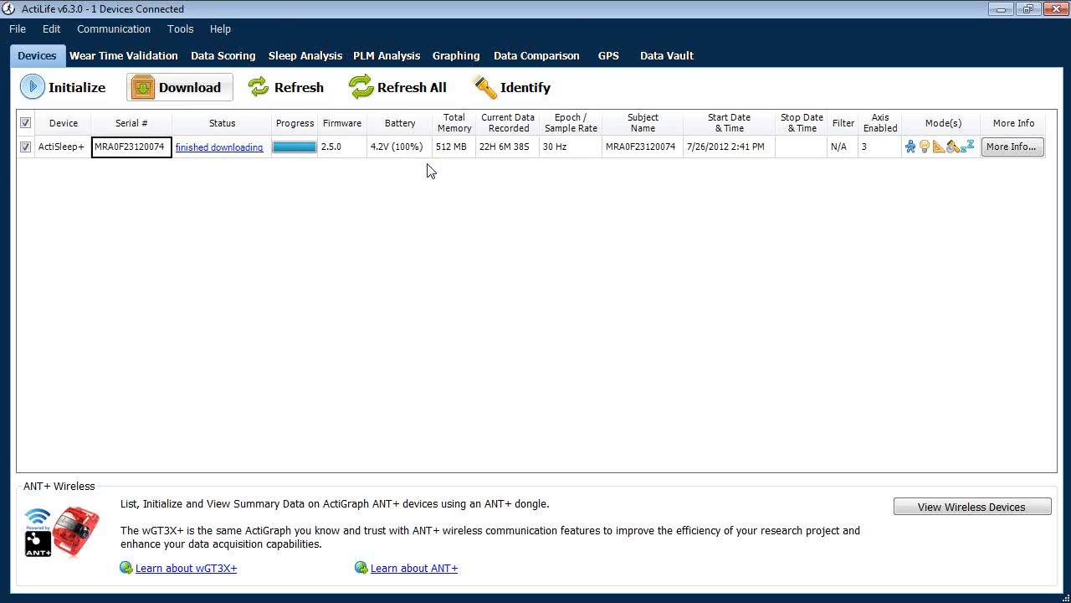
- Generate a PDF clinical report from the 15-day, 60-second Japan sleep AGD file in the Sleep folder, and open it
click(178, 30)
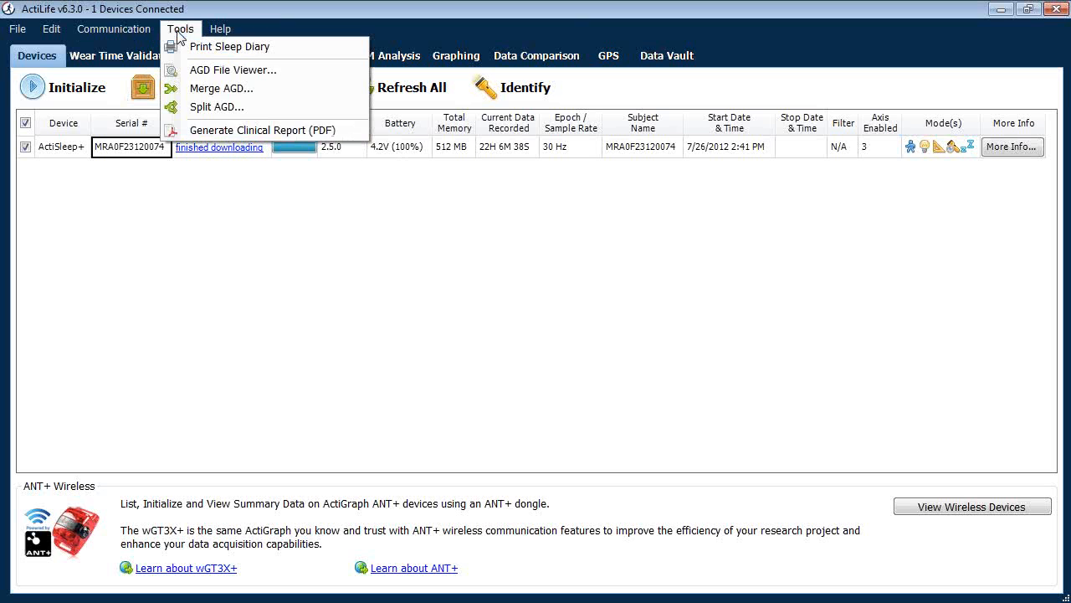
click(339, 130)
drag(282, 37, 341, 62)
click(281, 87)
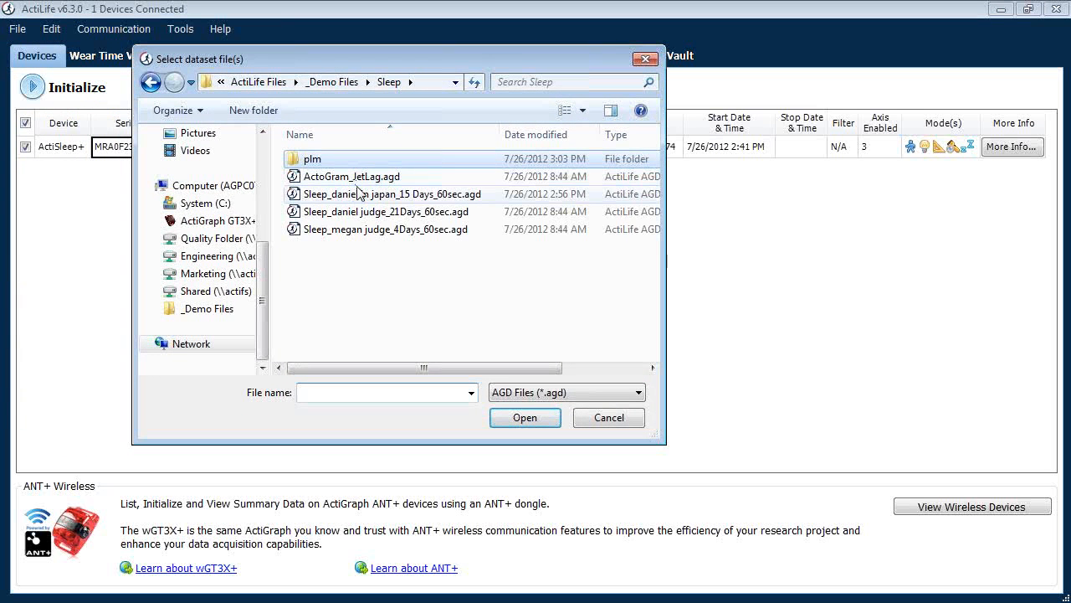
click(358, 193)
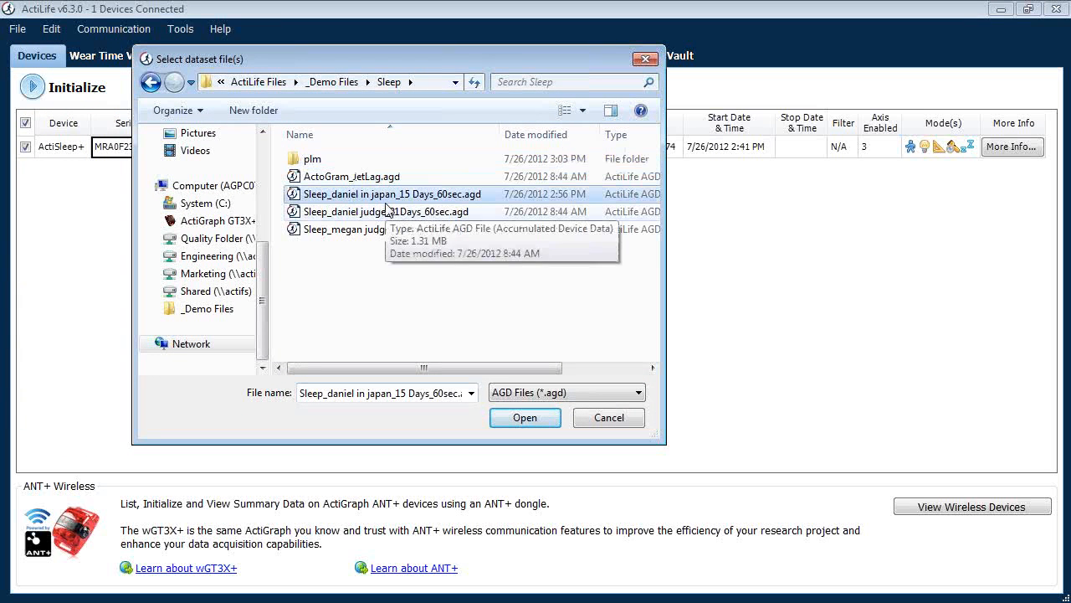
double_click(387, 200)
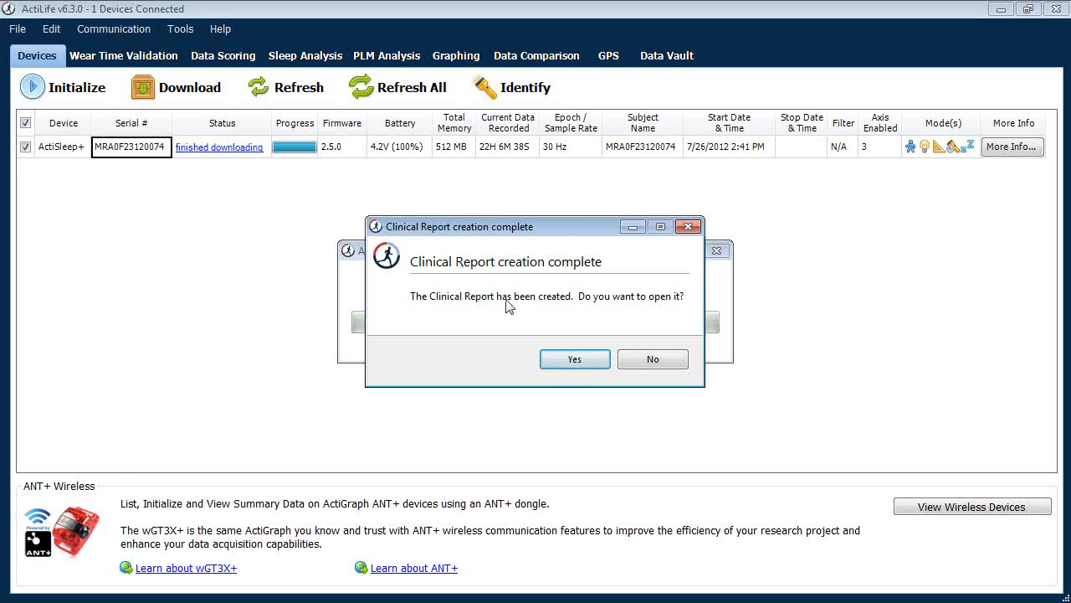
click(564, 358)
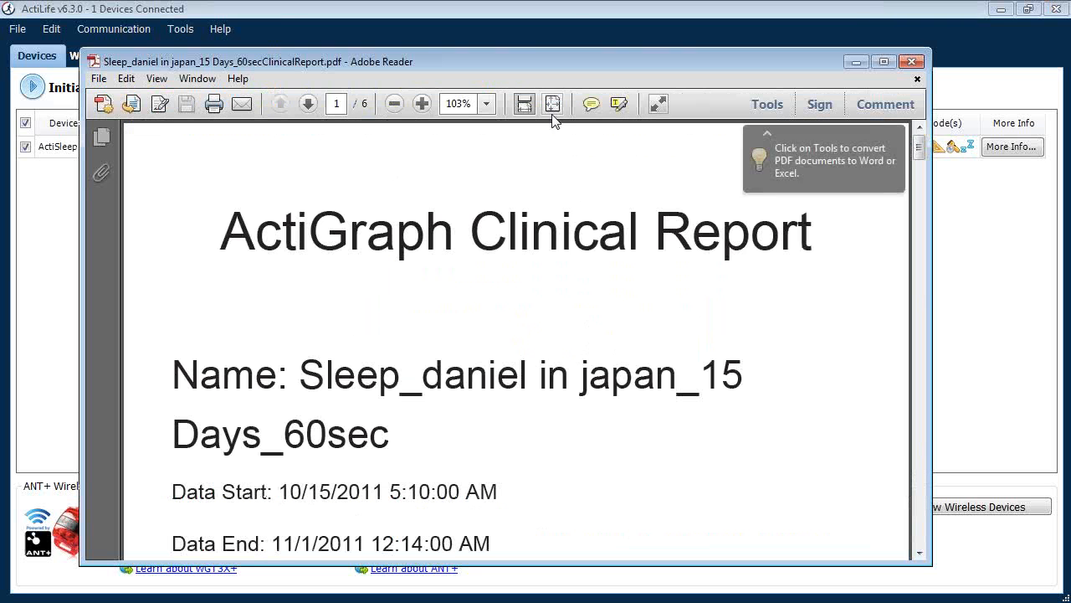
- Maximize the clinical report, reduce its zoom to 66.7%, and examine the cover page and the wear time information
double_click(549, 64)
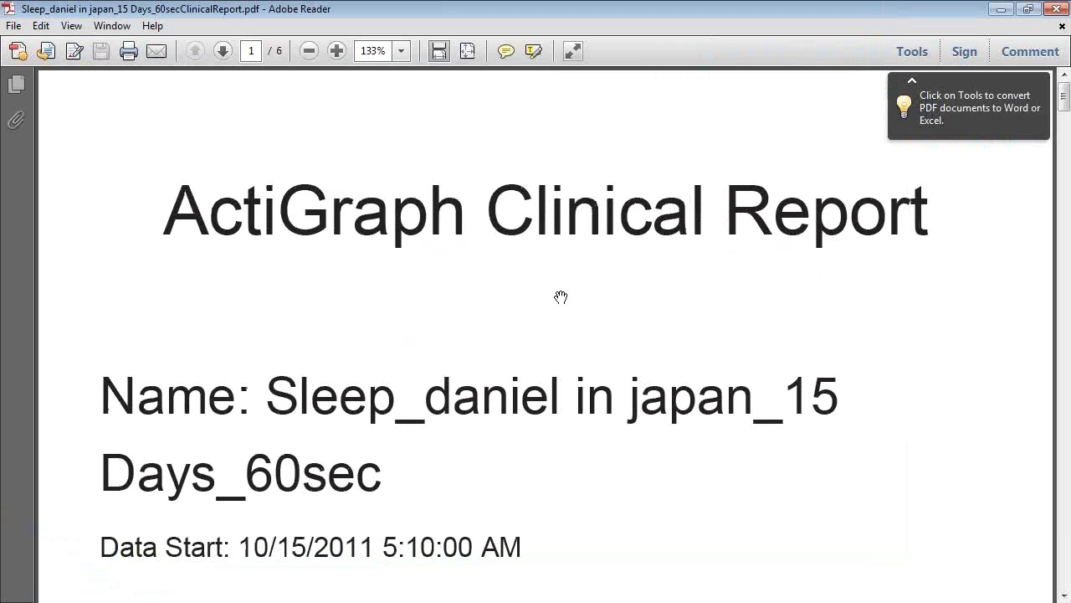
click(315, 52)
click(314, 52)
click(314, 52)
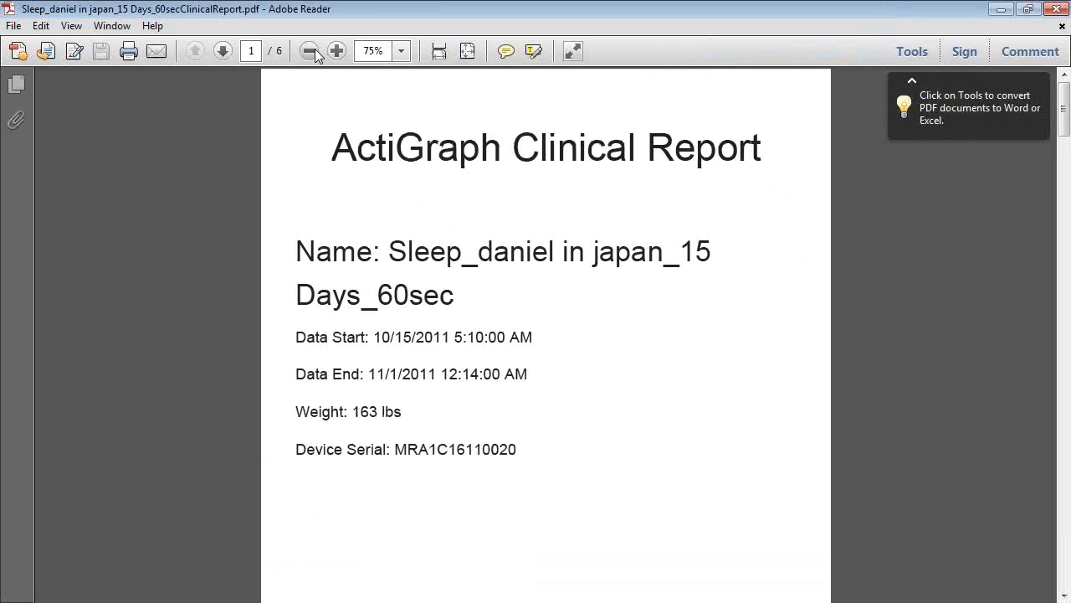
click(314, 53)
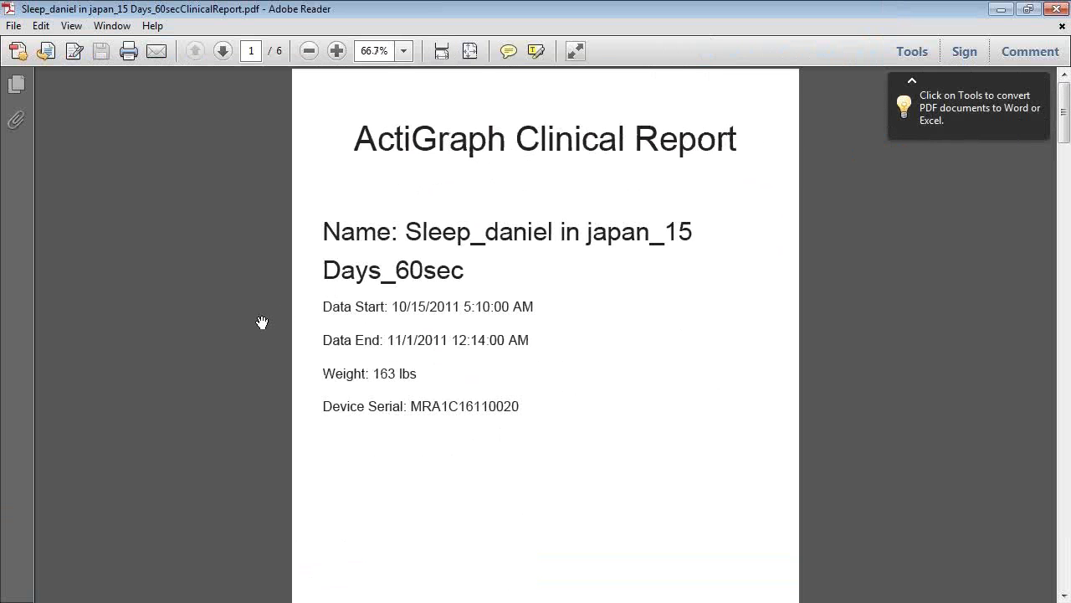
scroll(262, 322, down, 5)
scroll(262, 323, down, 10)
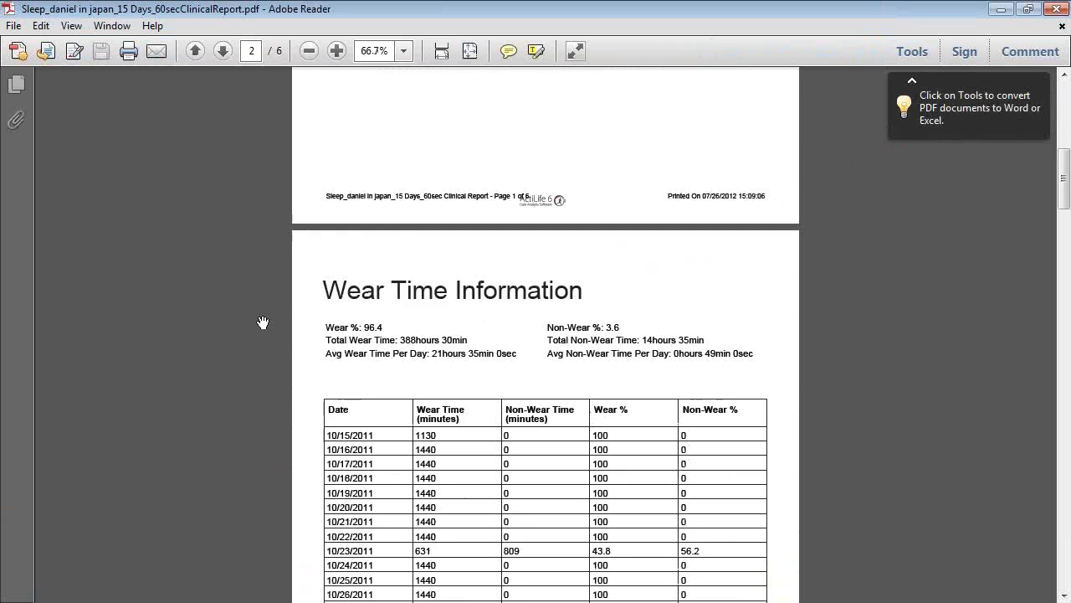
scroll(262, 322, down, 1)
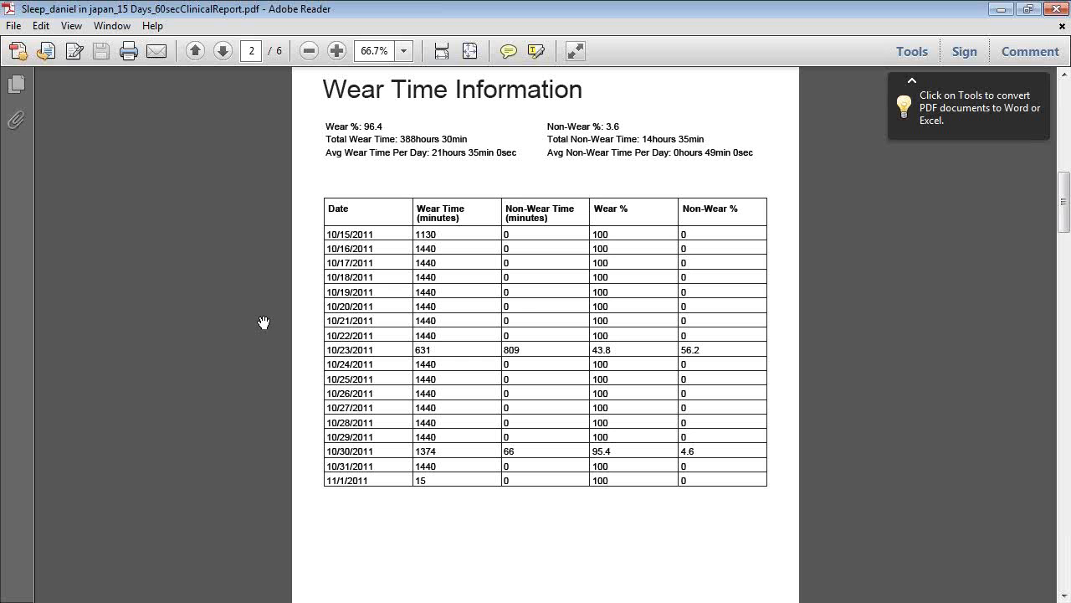
- Examine the clinical report's daily wear time table, Energy Expenditure page and Cut Points page
scroll(264, 322, down, 5)
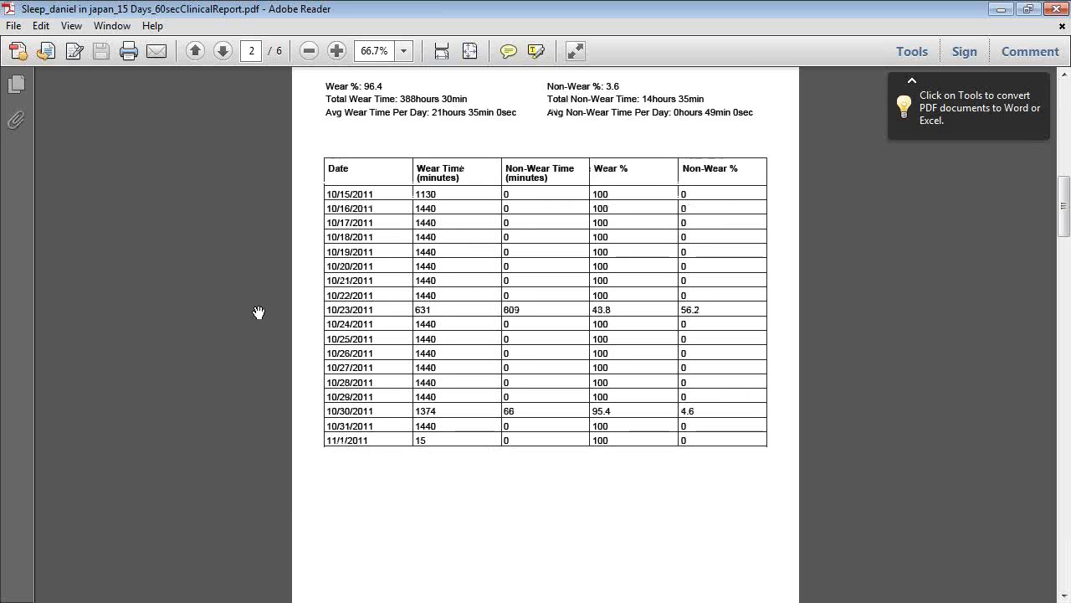
scroll(265, 306, down, 3)
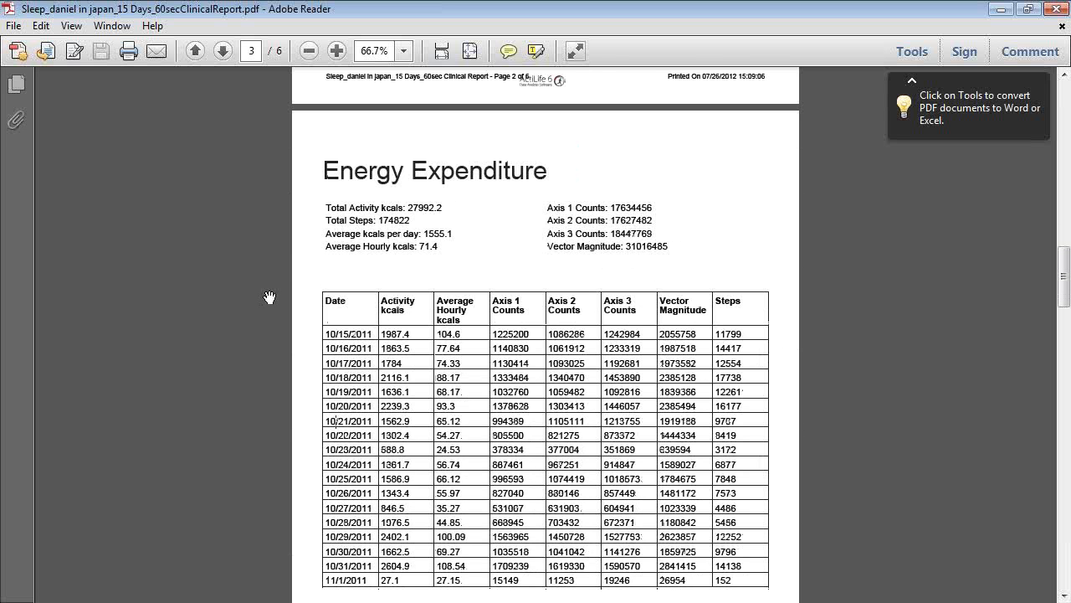
scroll(272, 297, down, 1)
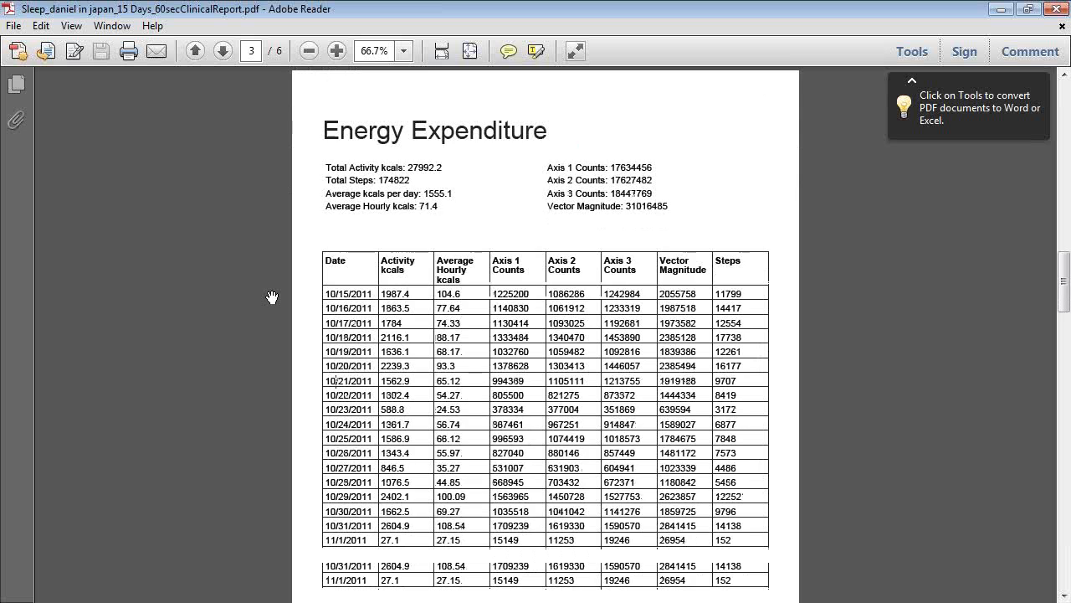
scroll(272, 297, down, 2)
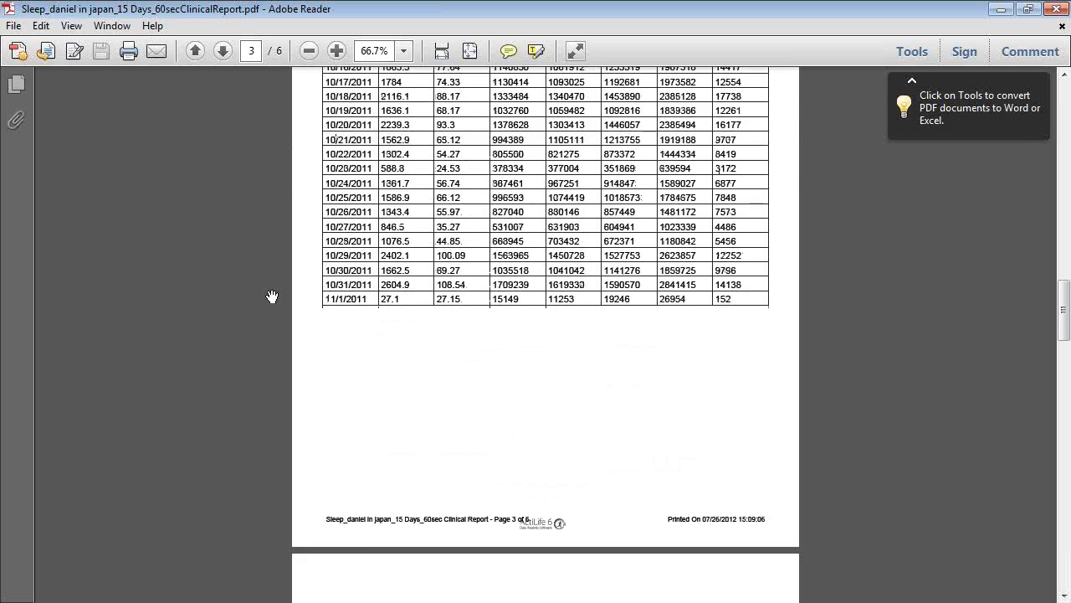
scroll(272, 297, down, 5)
scroll(272, 296, down, 1)
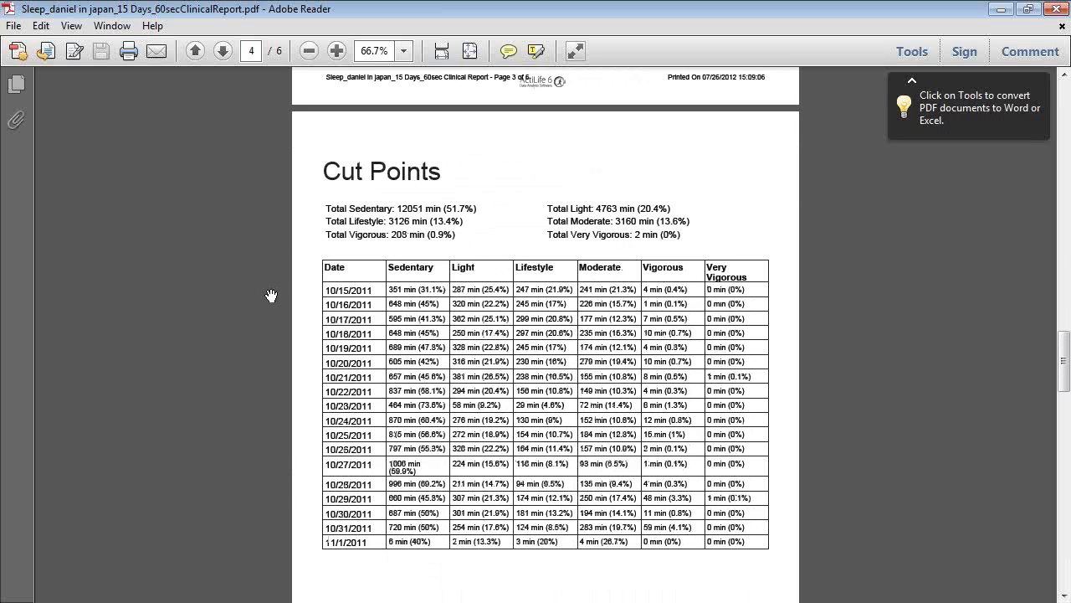
scroll(271, 291, down, 5)
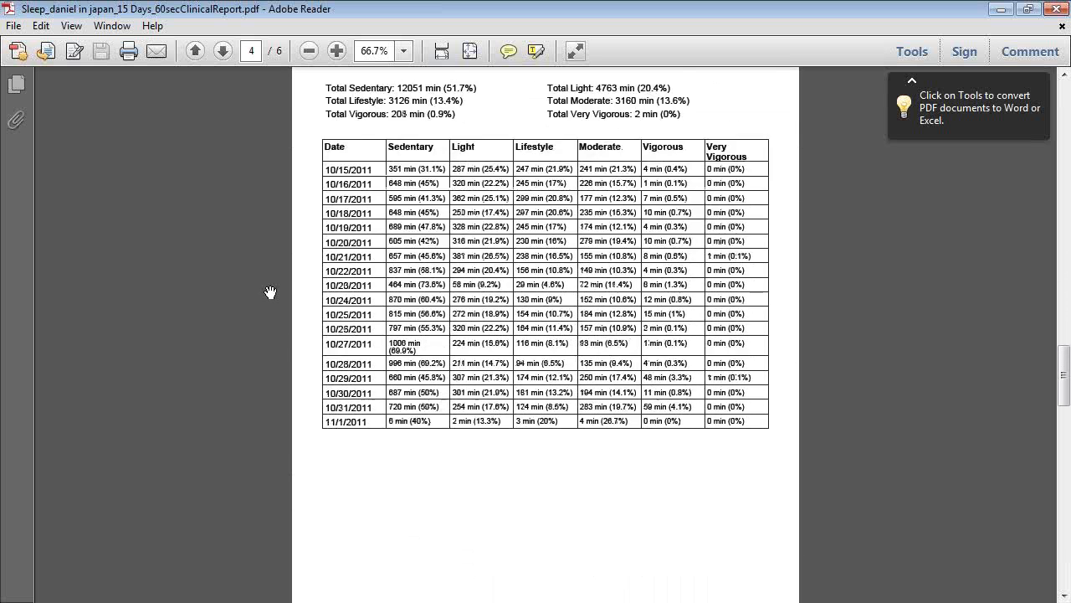
- Examine the daily Sleep Graphs and the Sleep Period Breakdown table in the clinical report
scroll(270, 292, down, 5)
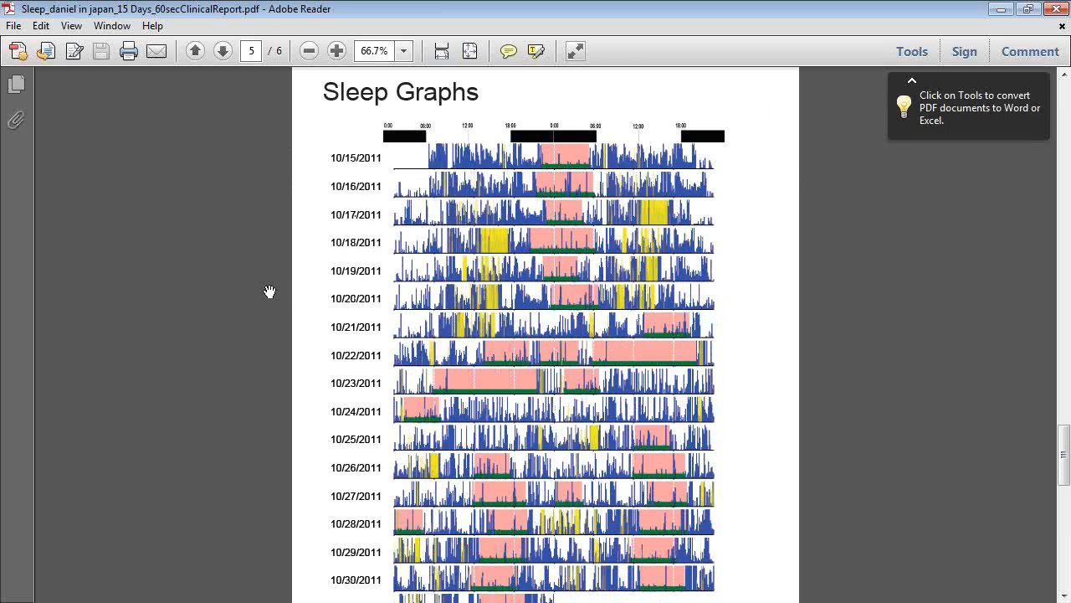
scroll(269, 292, down, 1)
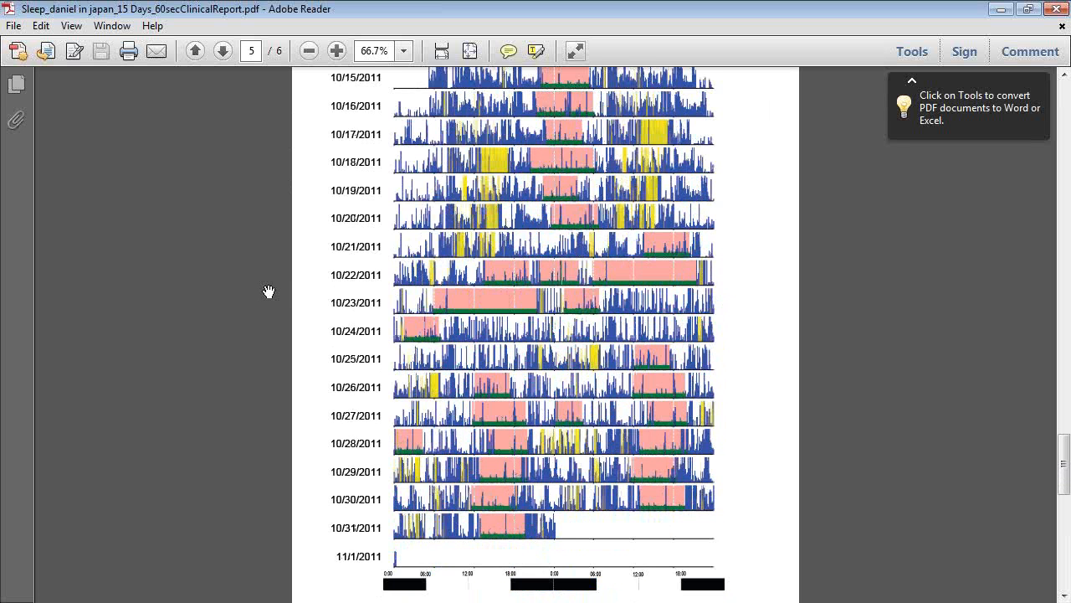
scroll(268, 291, down, 5)
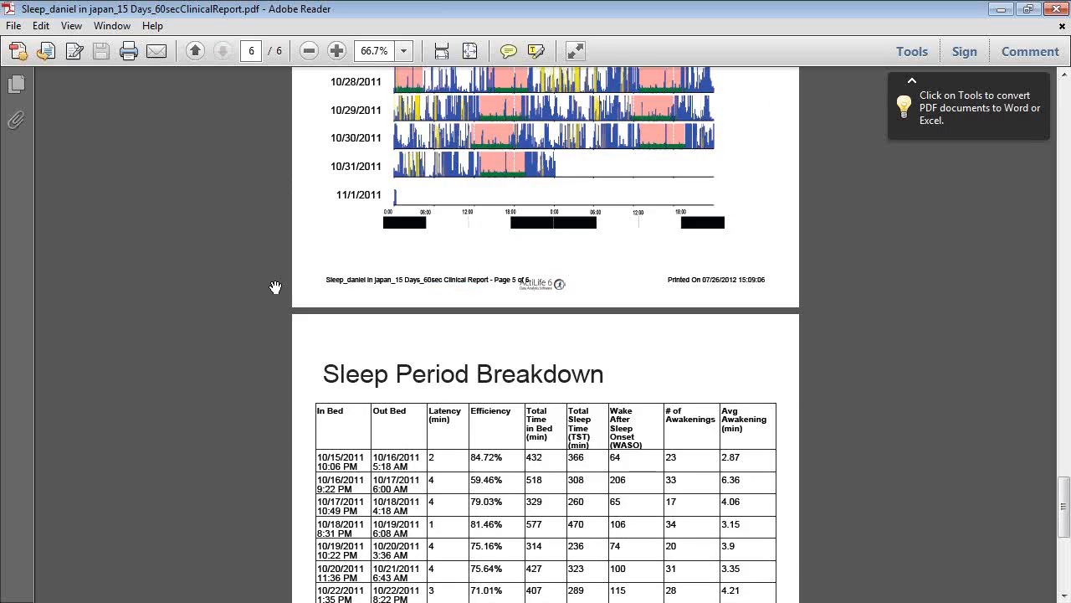
scroll(275, 287, down, 1)
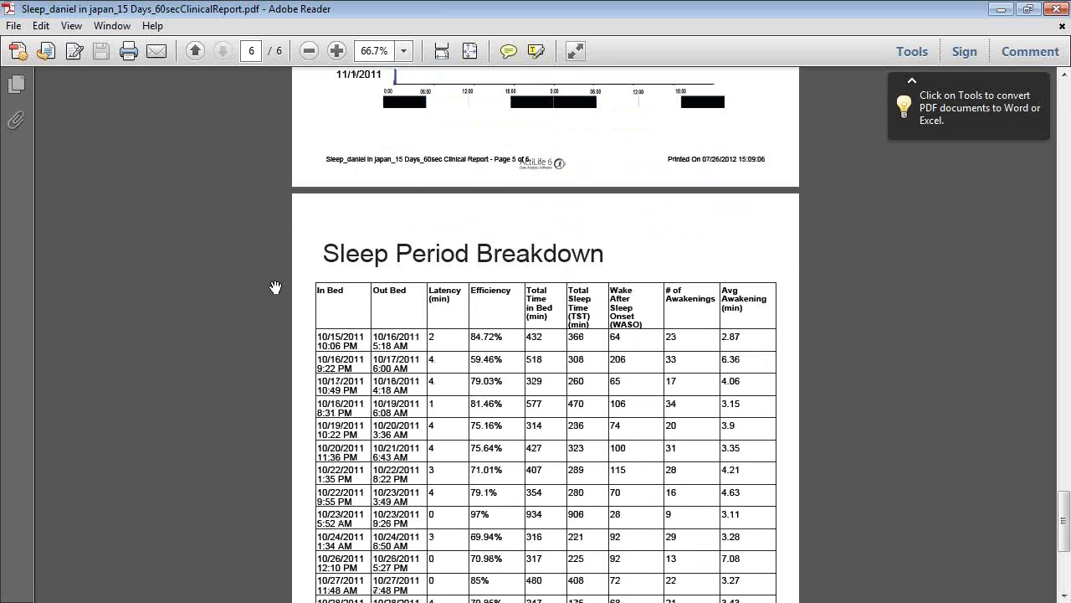
scroll(275, 287, down, 1)
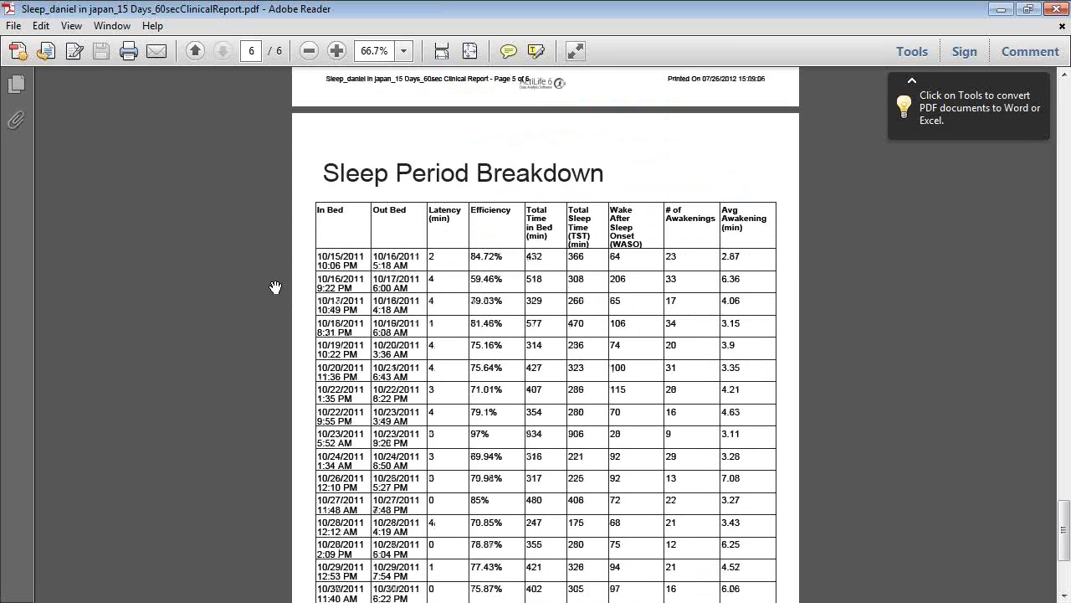
scroll(271, 294, down, 2)
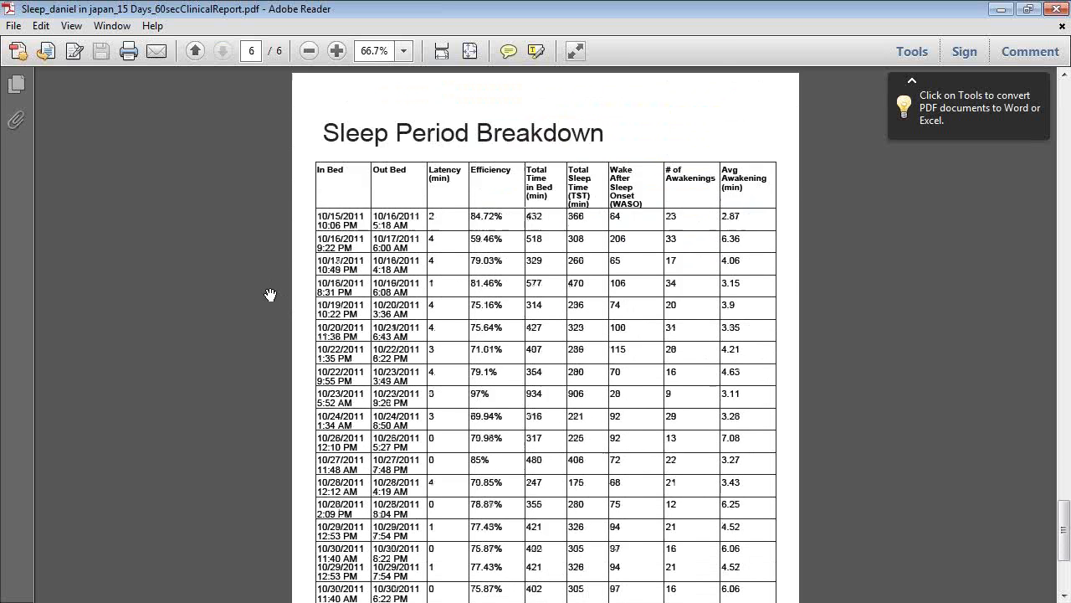
- Go back through the clinical report to its cover page and close the PDF
scroll(275, 298, up, 10)
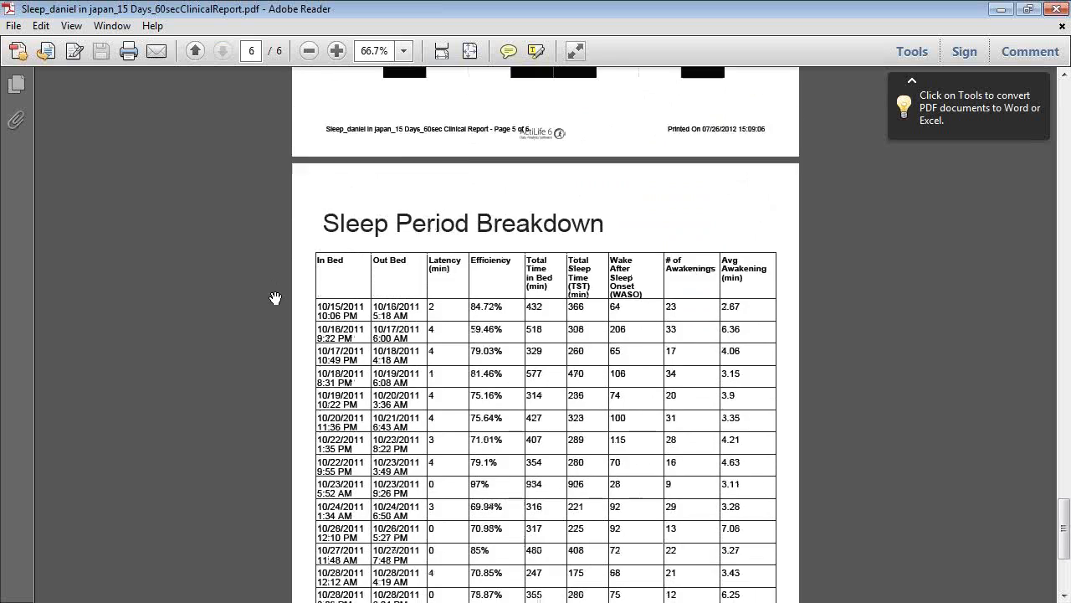
scroll(276, 298, up, 6)
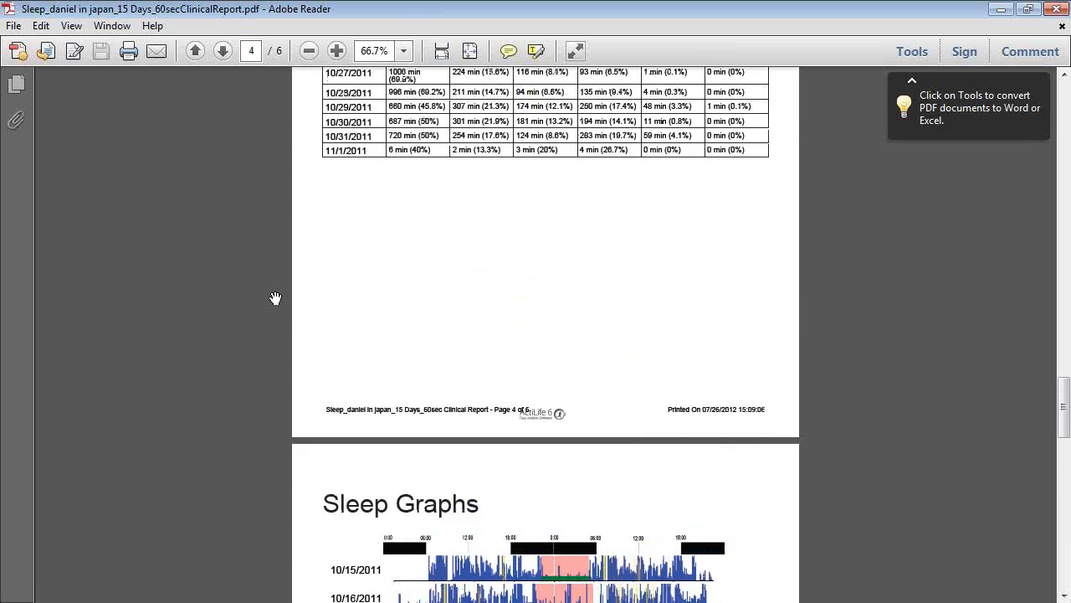
scroll(275, 298, up, 7)
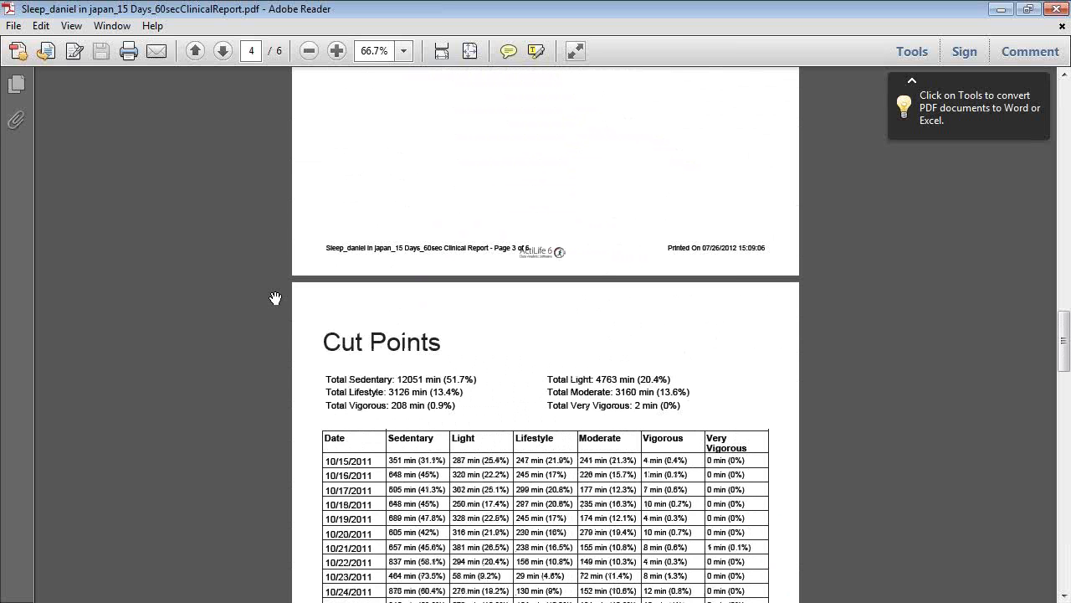
scroll(272, 298, up, 11)
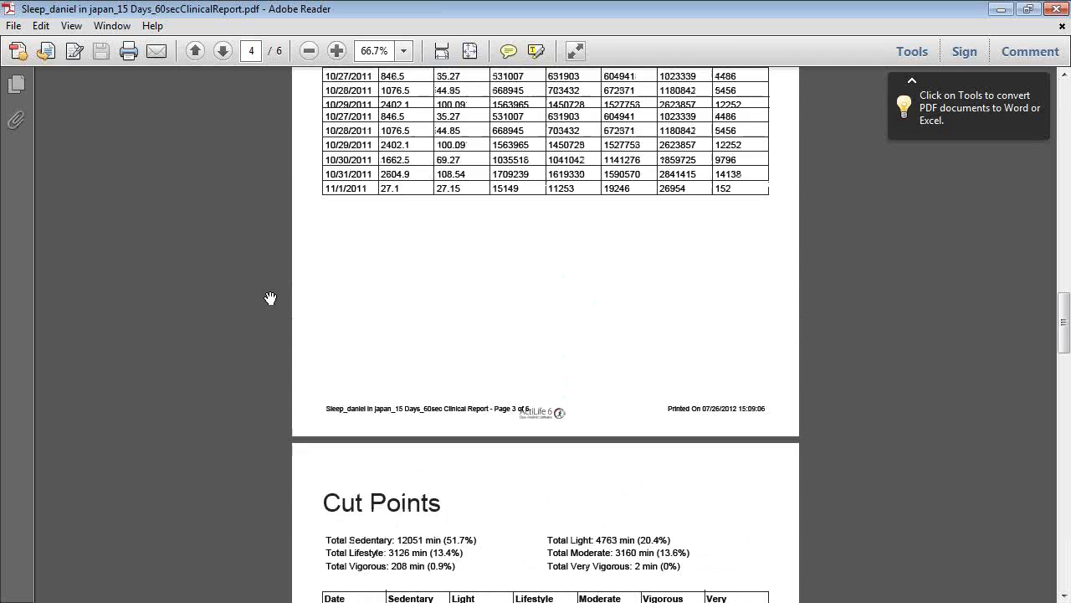
scroll(267, 295, up, 16)
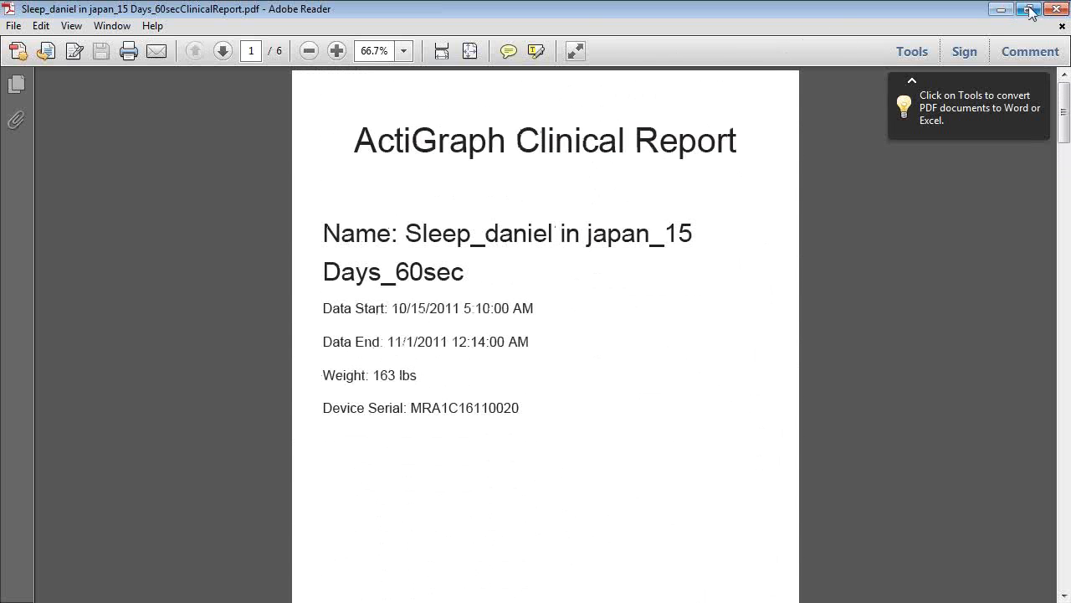
click(1057, 8)
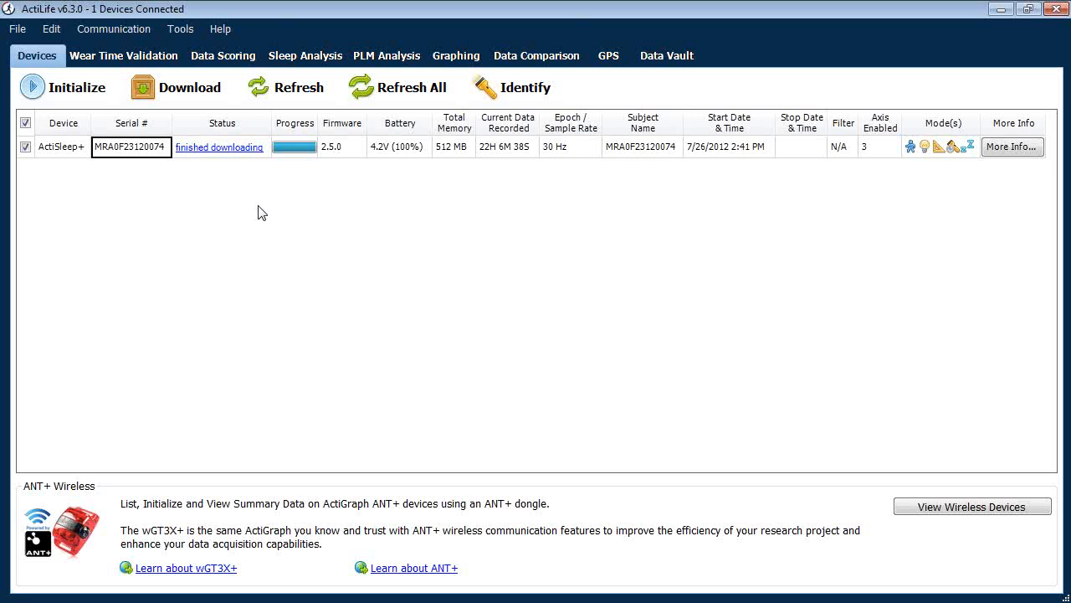
- Calculate data scoring for the four loaded datasets, show the batch view export with calculated sleep score worksheets, and cancel the export
click(203, 57)
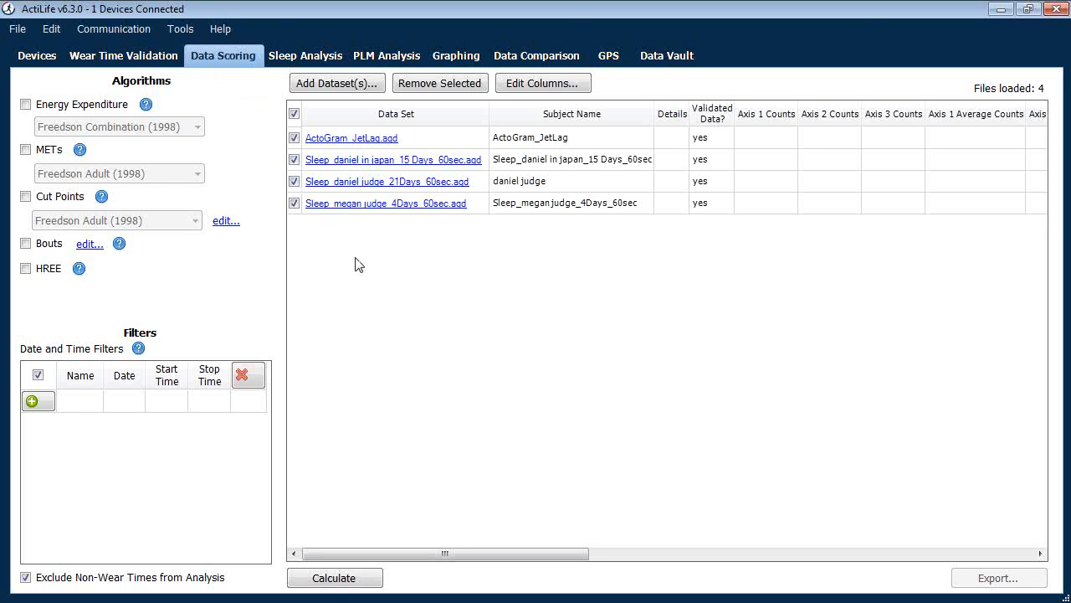
click(335, 579)
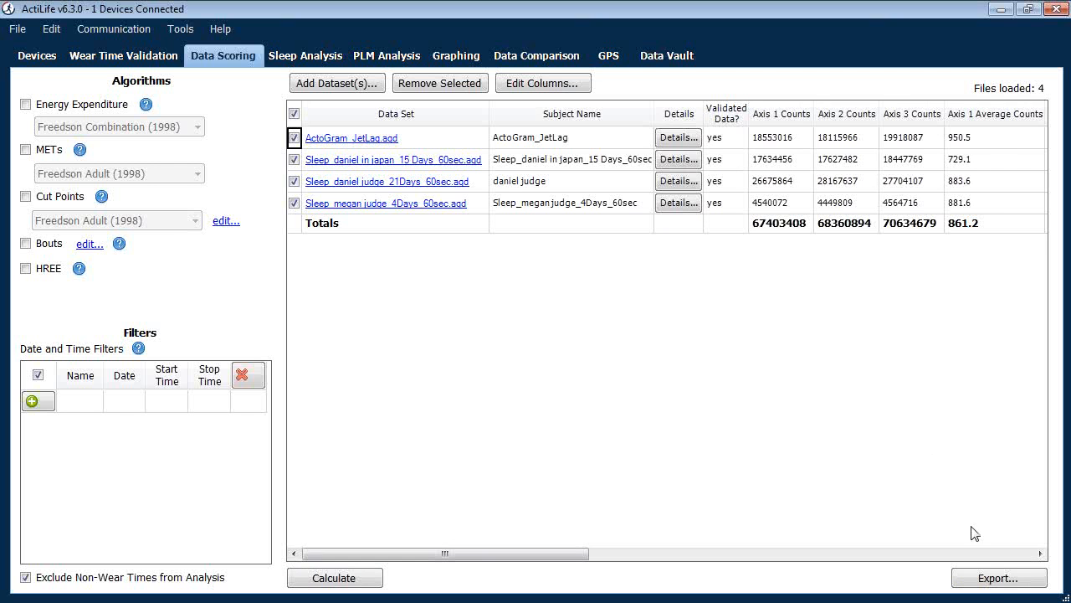
click(988, 578)
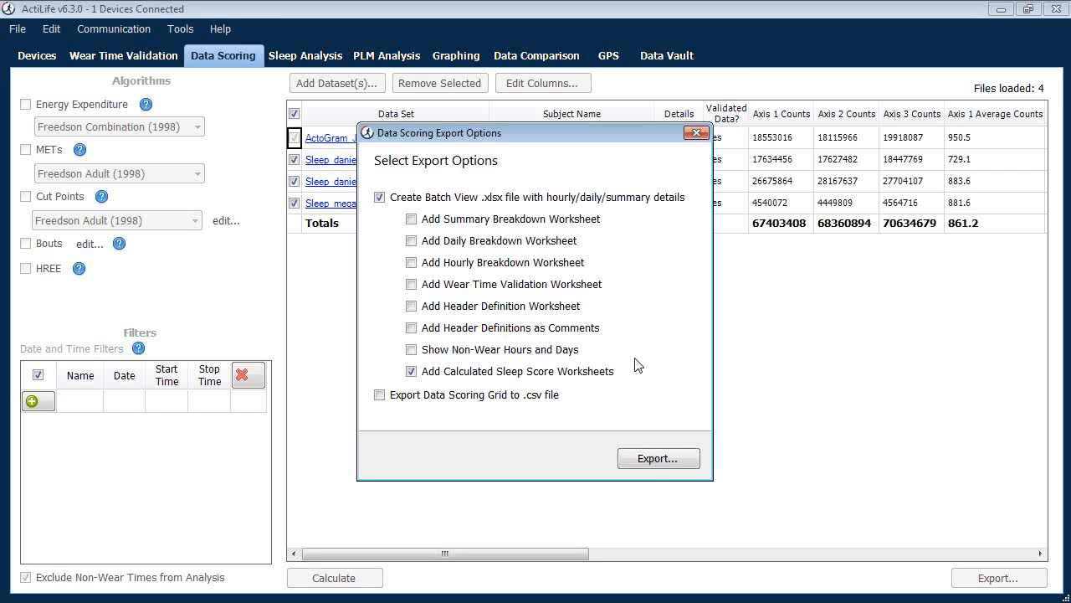
click(649, 463)
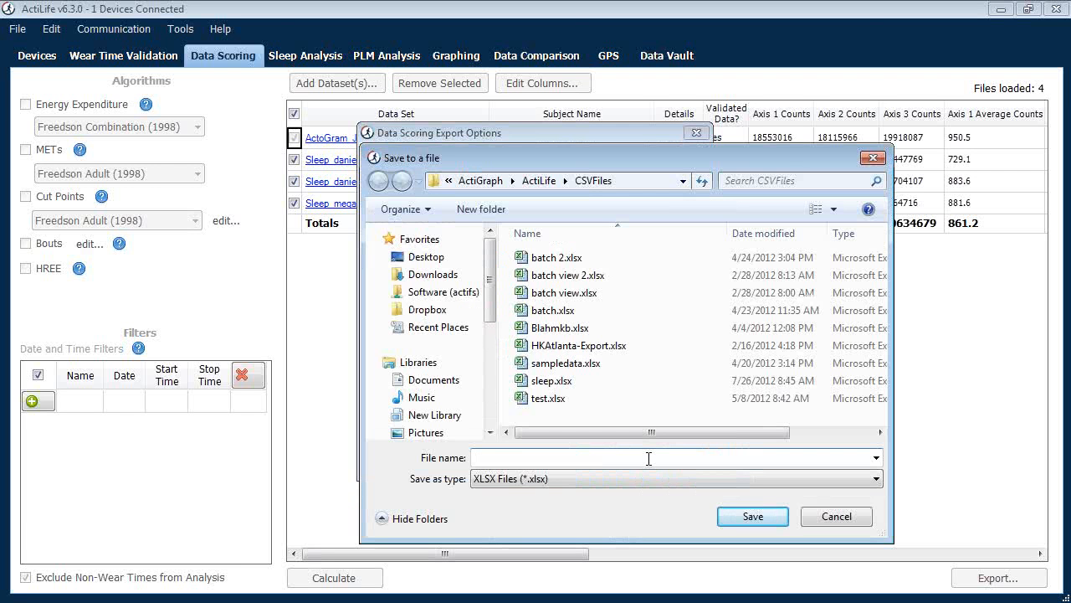
key(Escape)
key(Escape)
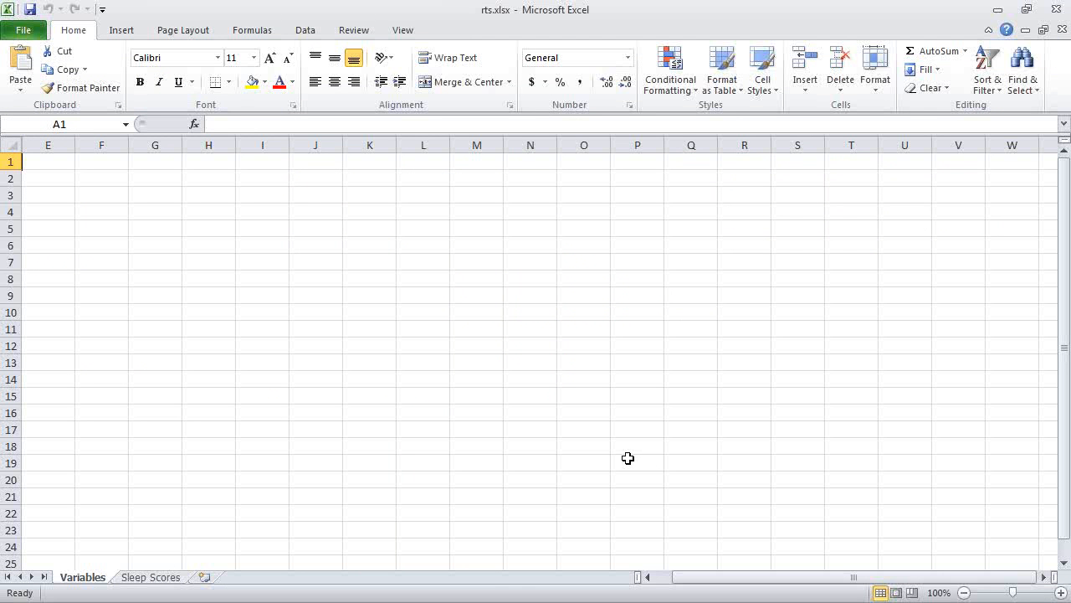
- In Excel, review the Sleep Scores worksheet of rts.xlsx across all columns and subjects, and close the workbook
click(144, 583)
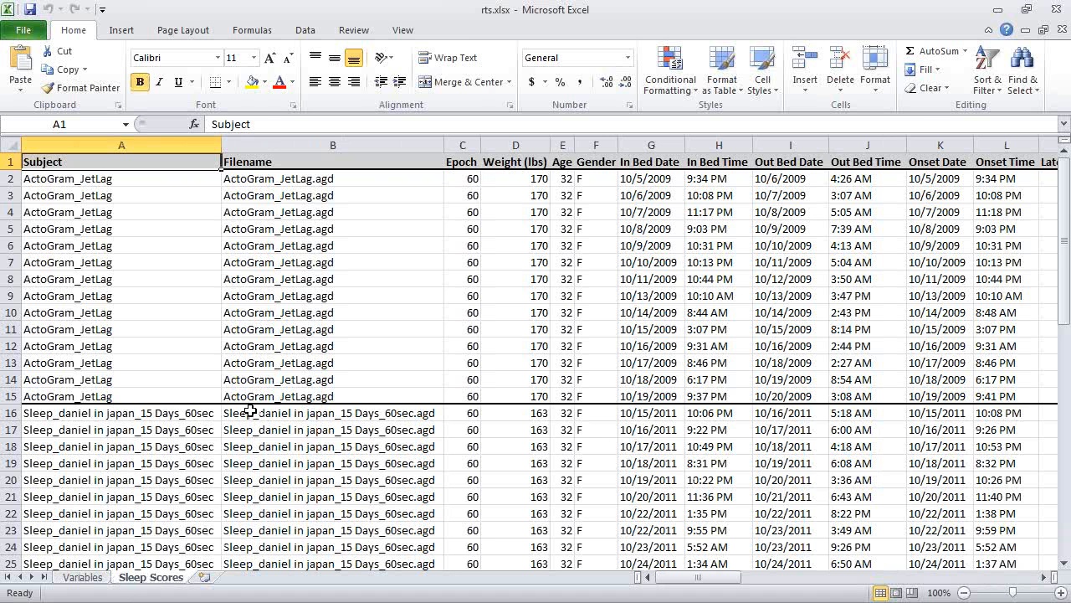
click(281, 426)
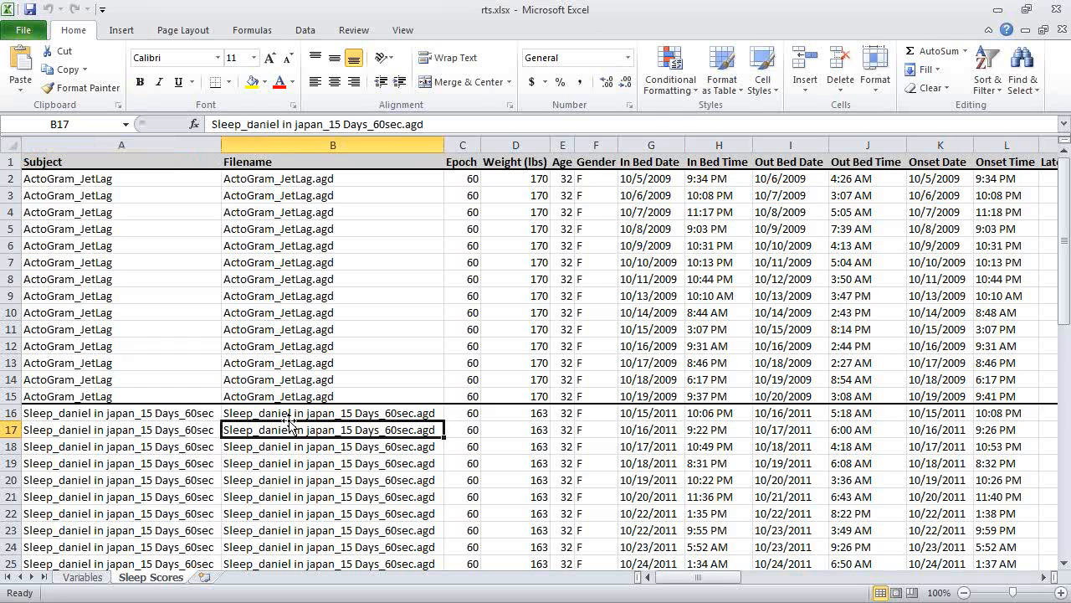
drag(670, 578, 951, 534)
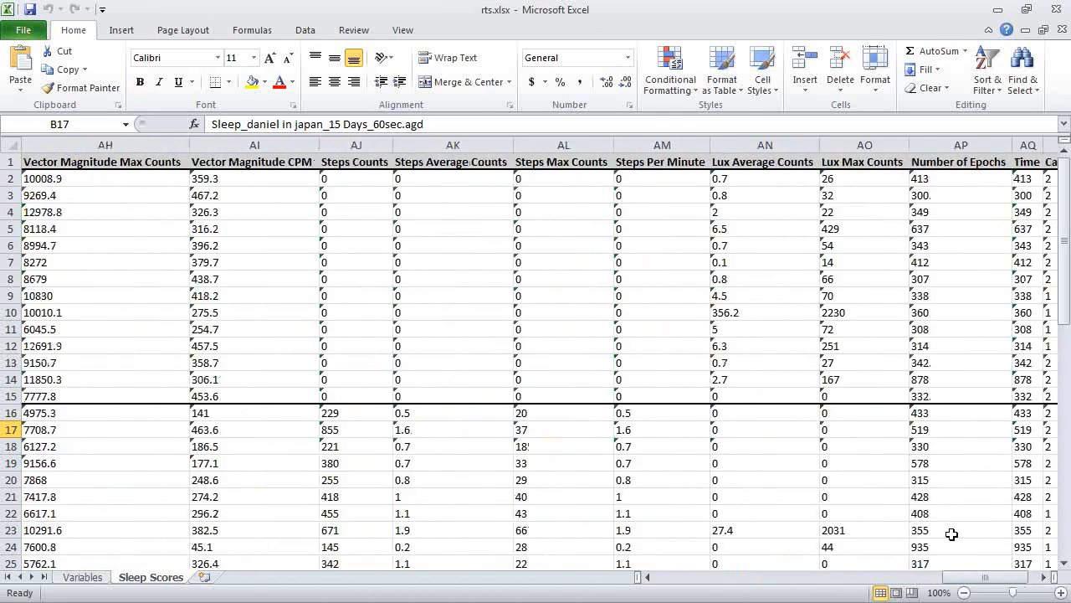
scroll(829, 440, down, 2)
scroll(828, 439, down, 9)
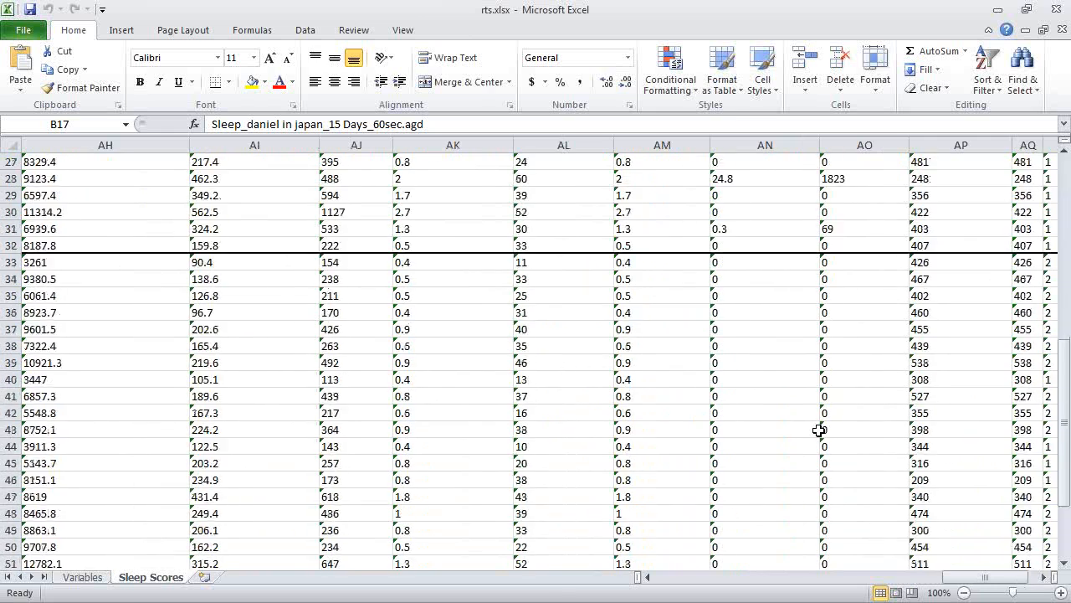
scroll(819, 430, down, 1)
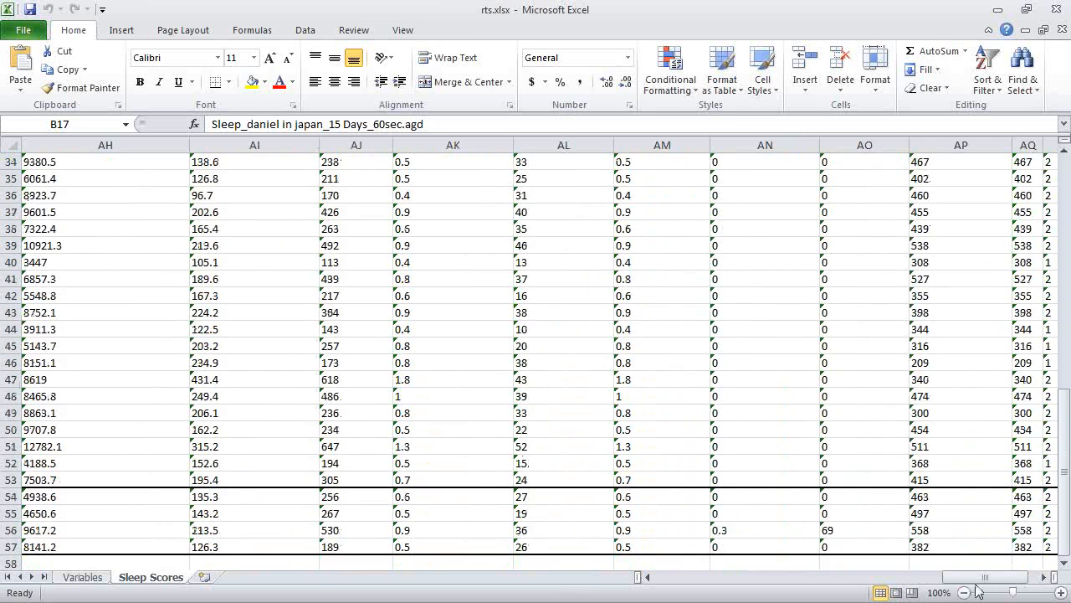
drag(979, 578, 676, 600)
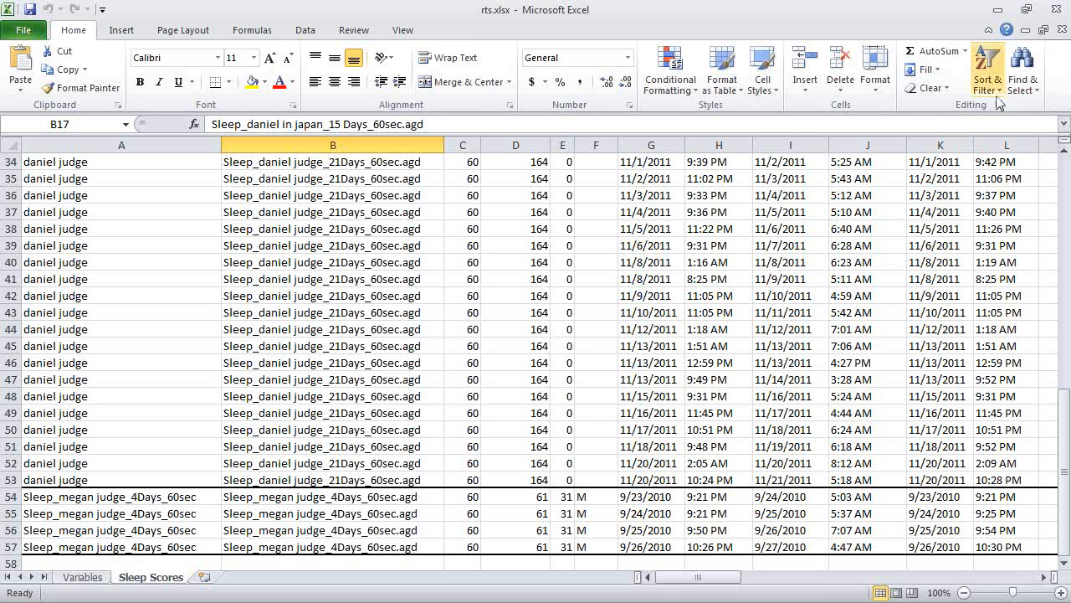
click(1059, 10)
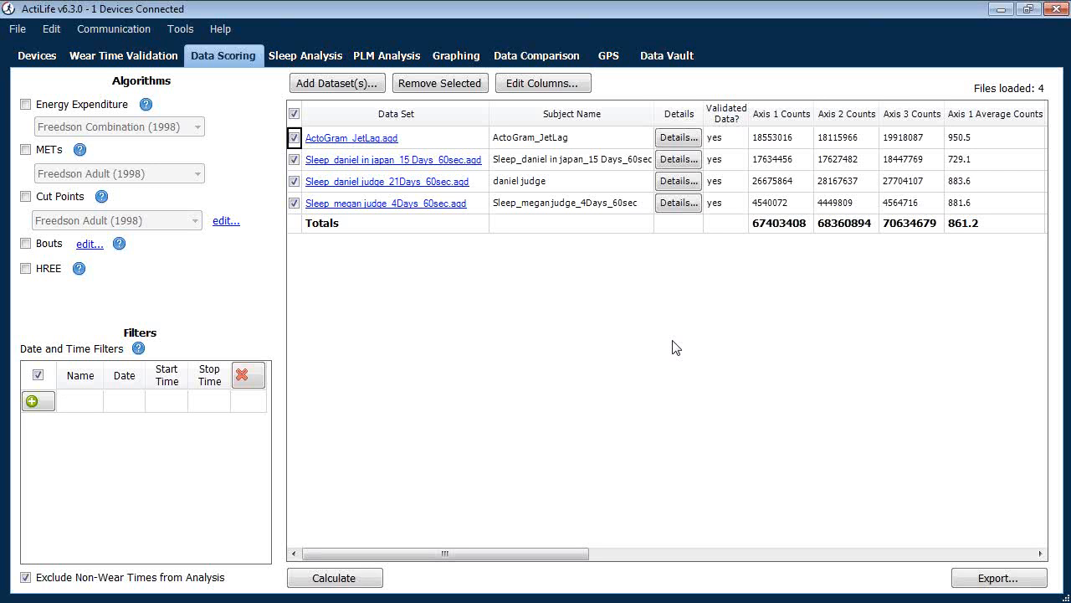
- Open the ANT wireless device overview from the devices list and examine the first listed device's status and modes
click(54, 48)
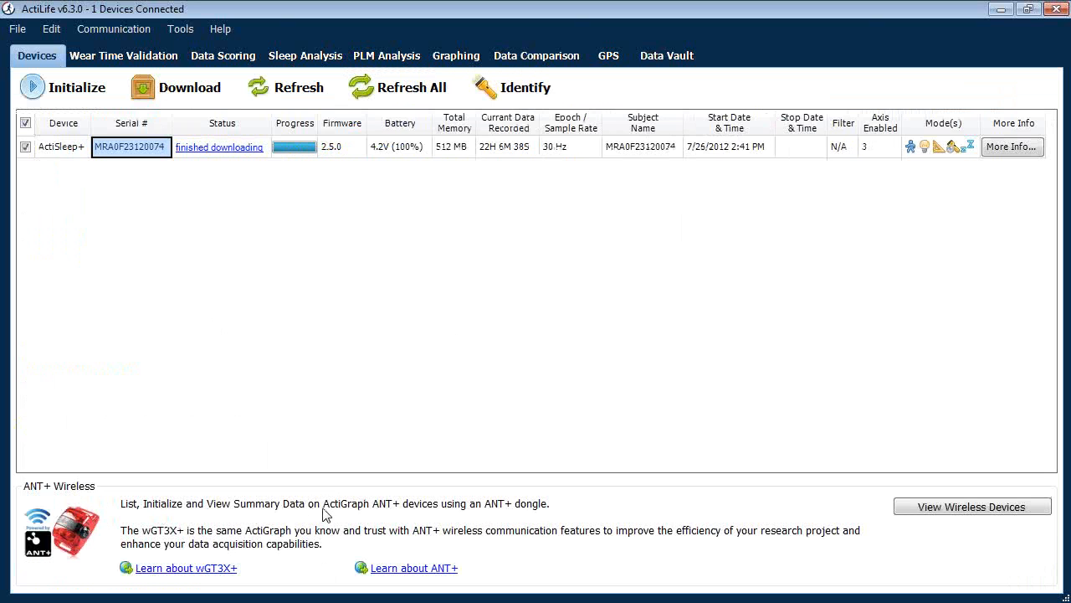
click(916, 515)
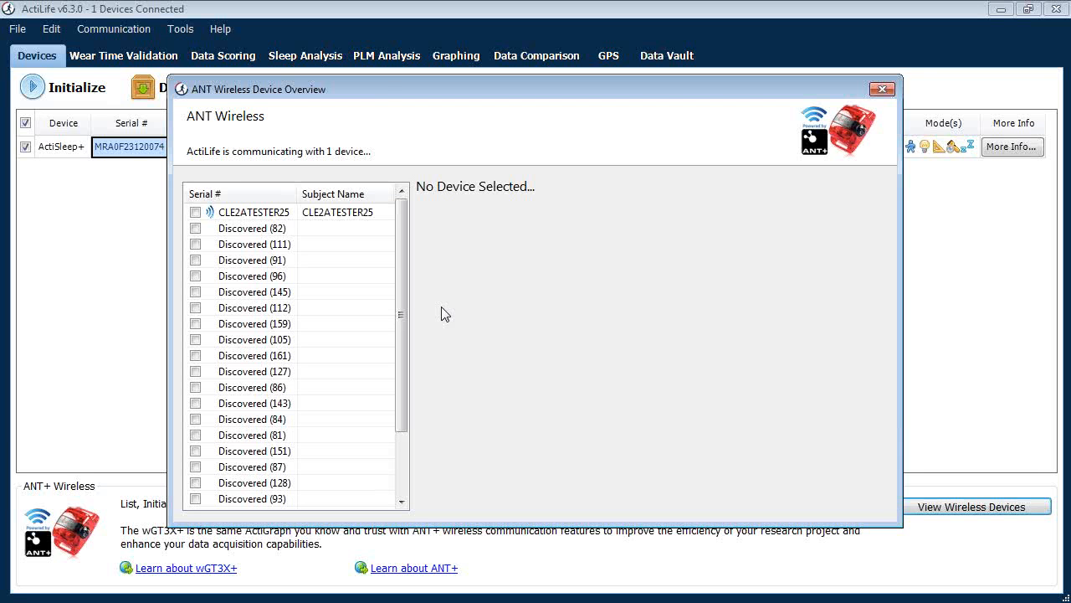
click(255, 214)
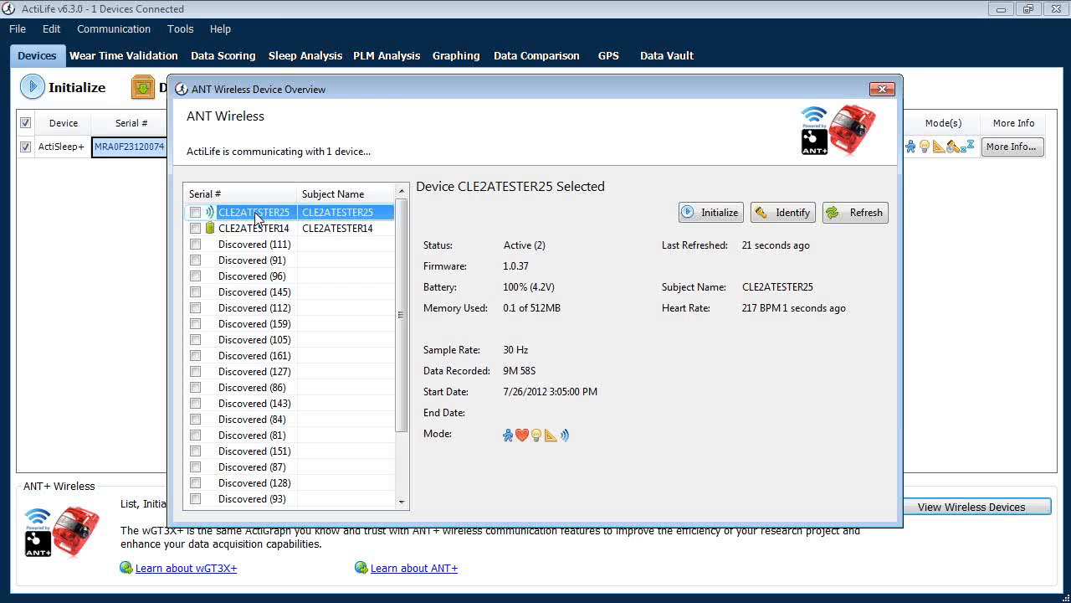
mouse_move(527, 442)
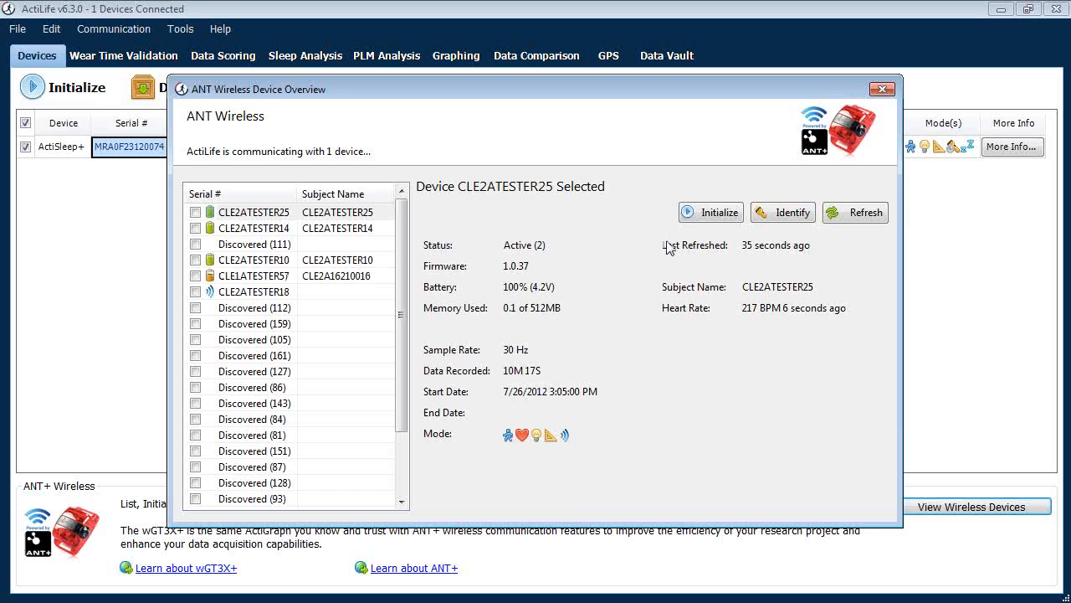
- Show the wireless initialization settings for device CLE2ATESTER25, and close them without initializing
click(710, 218)
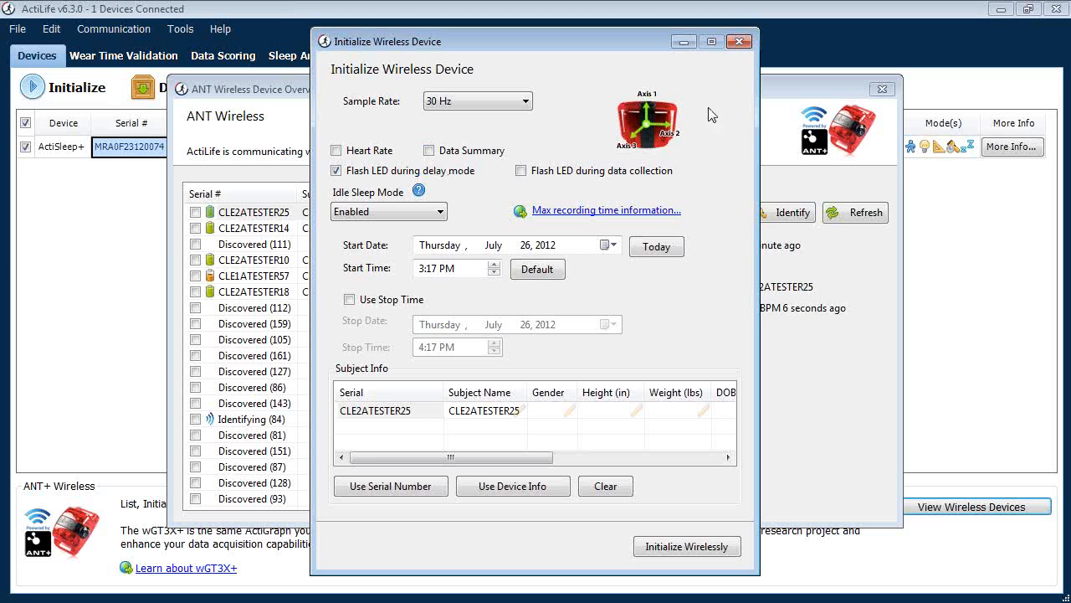
click(738, 42)
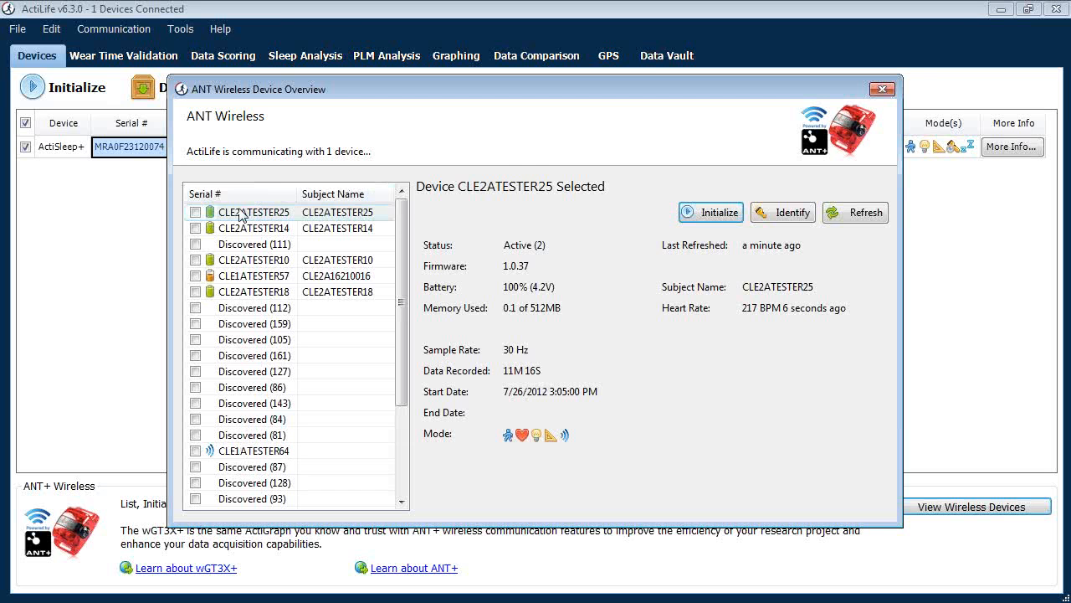
- Mark devices CLE2ATESTER25, CLE2ATESTER14, CLE2ATESTER10 and CLE1ATESTER57 for a multiple-device operation
click(196, 213)
click(196, 228)
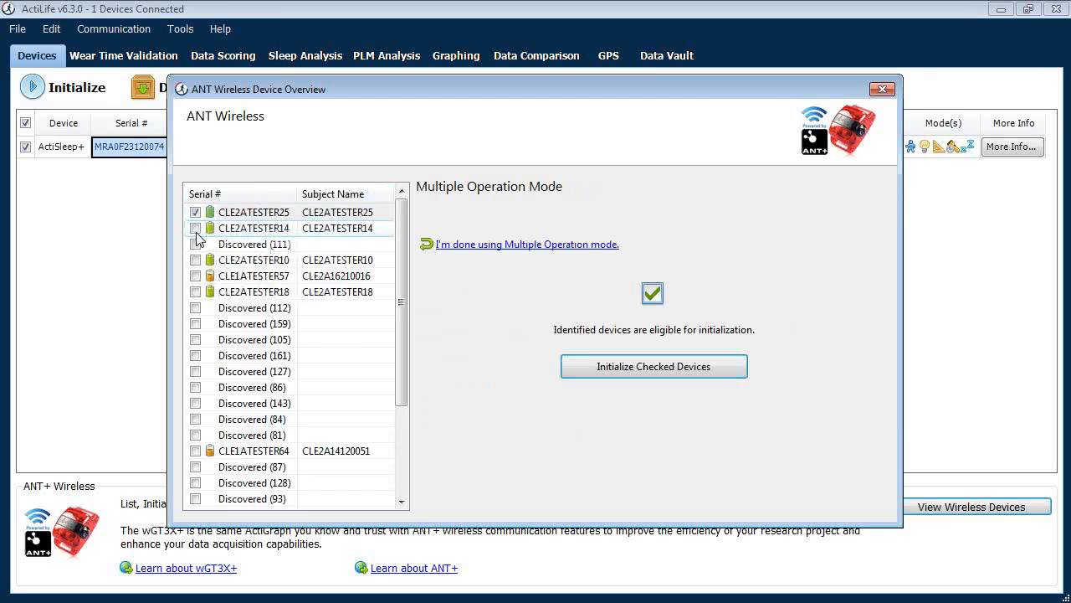
click(195, 259)
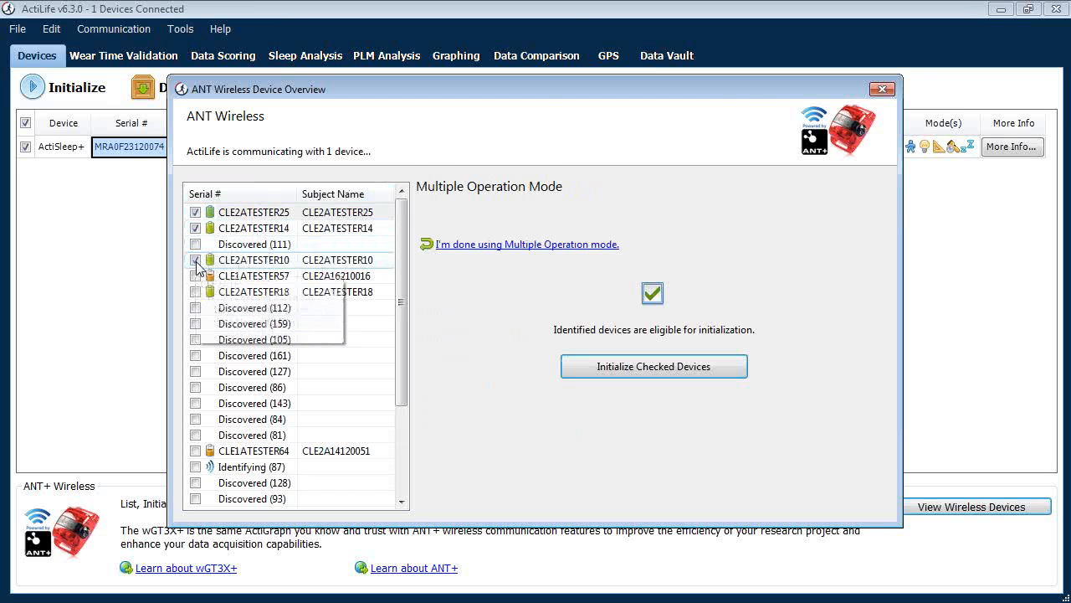
click(195, 276)
mouse_move(223, 295)
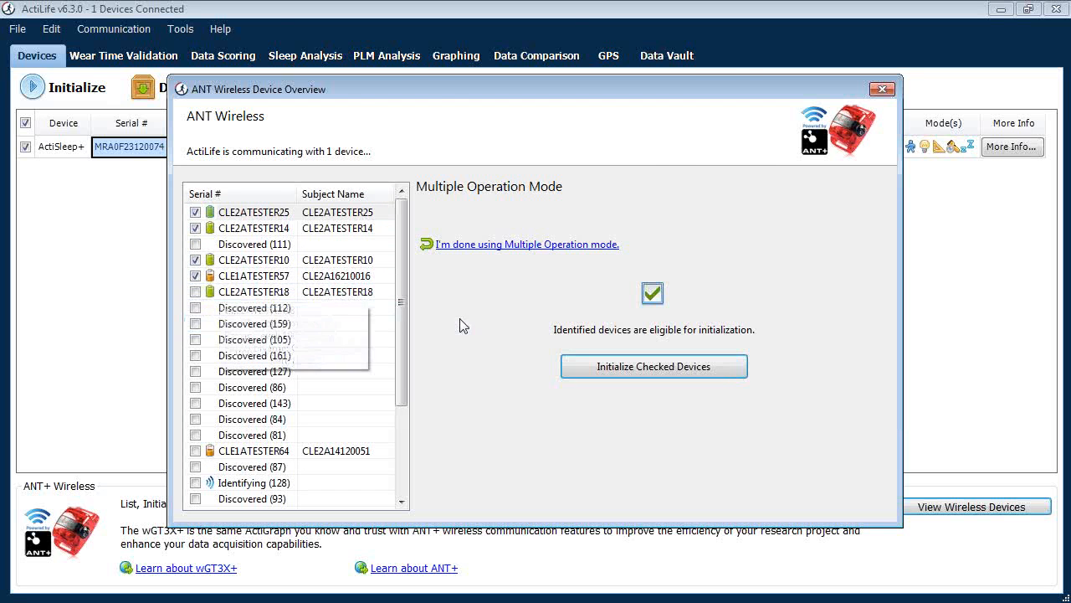
- Show the wireless initialization settings for the checked devices, review their subject info rows, and close the dialog without initializing
click(595, 365)
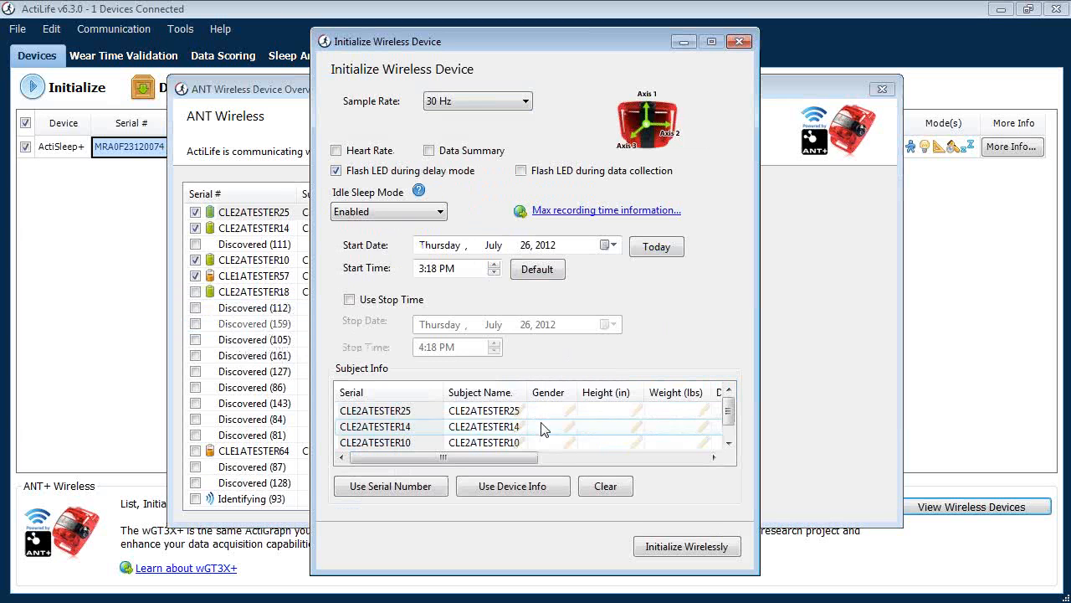
scroll(559, 447, down, 1)
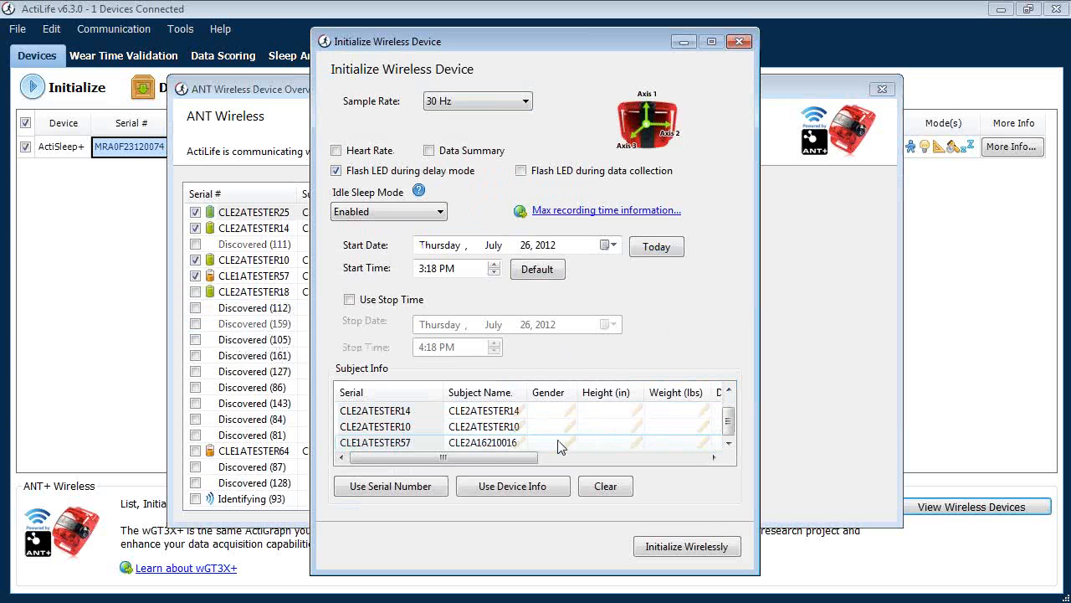
scroll(559, 446, up, 1)
scroll(559, 446, down, 1)
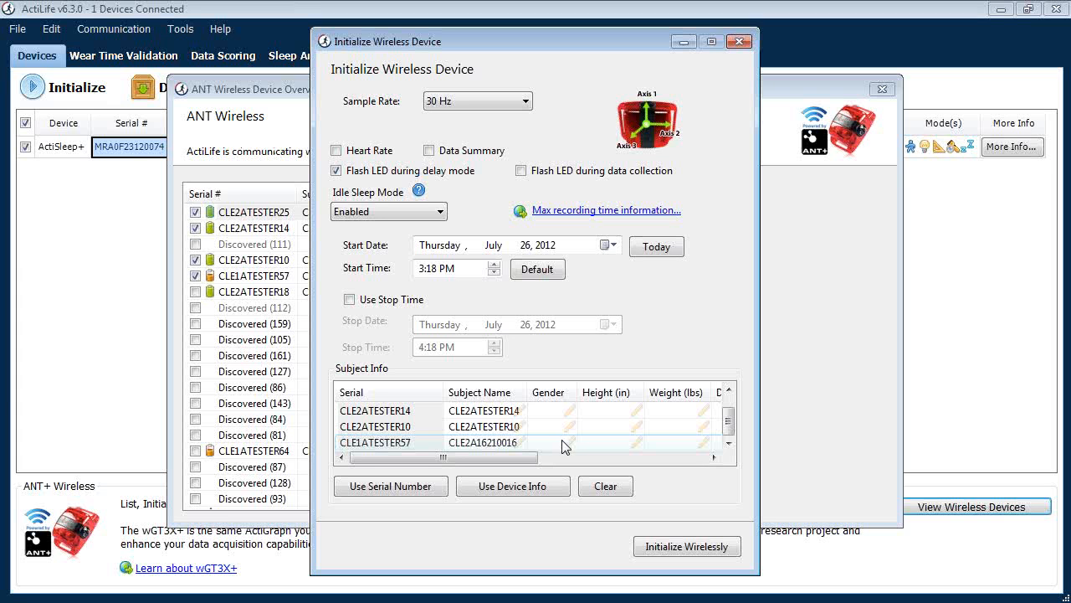
click(738, 42)
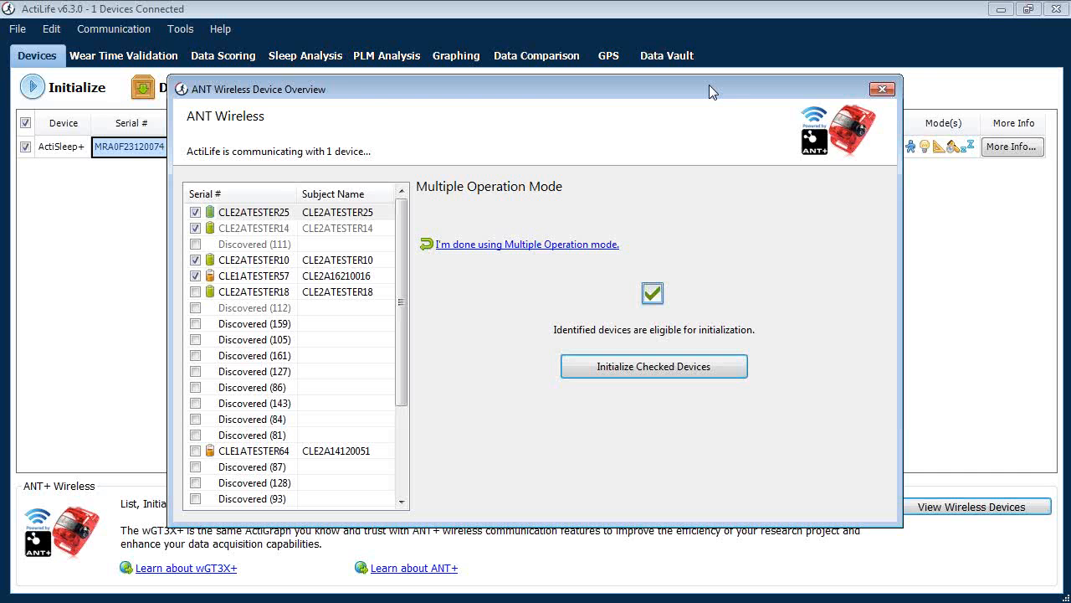
- Close the ANT wireless device overview and return to the Upcoming Features slide in the PowerPoint slide show
click(881, 90)
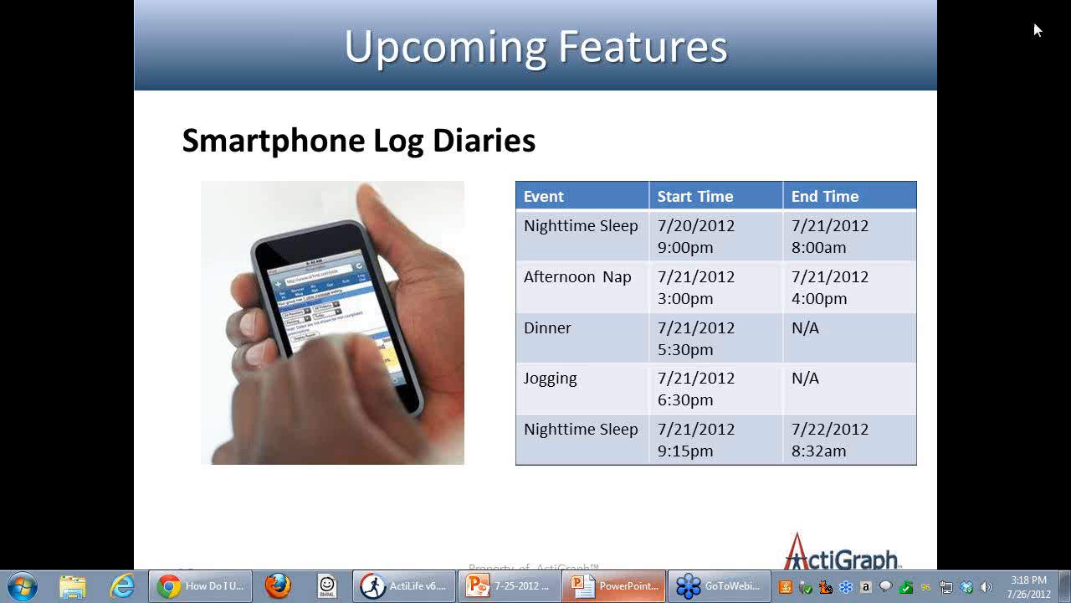
click(651, 593)
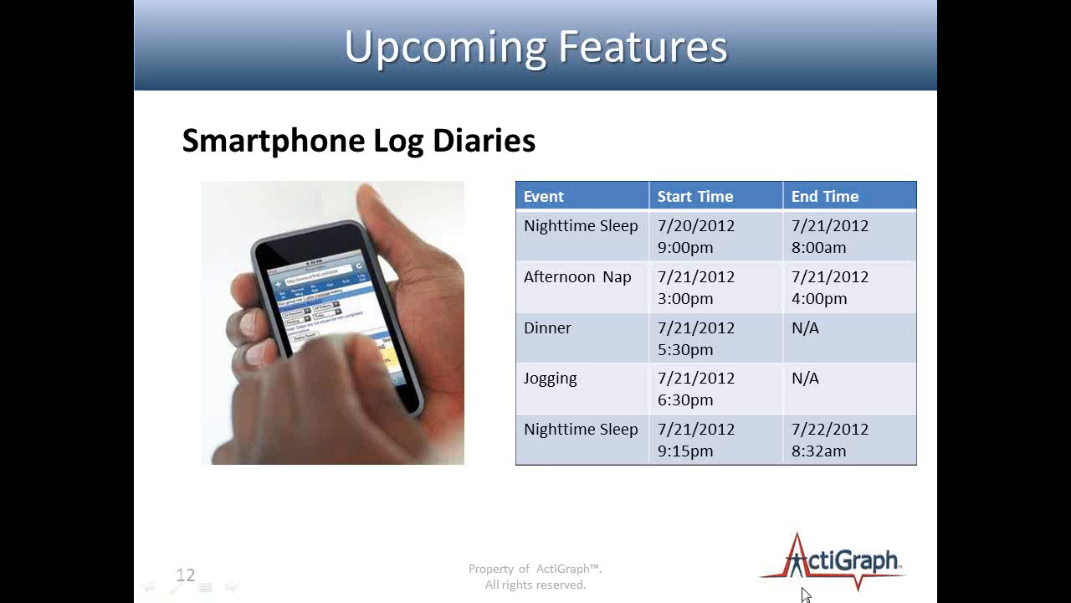